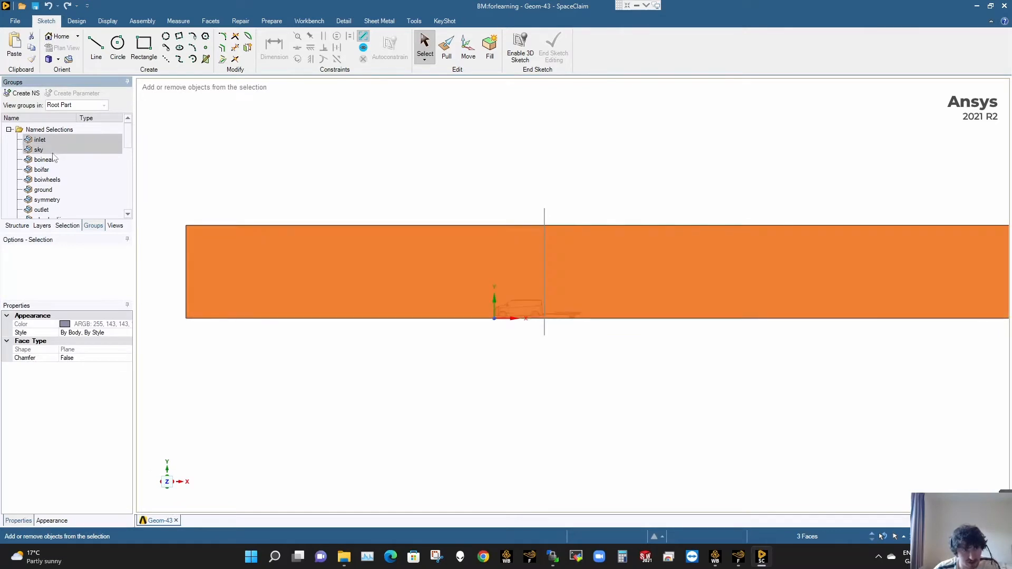
# Add ground, symmetry and outlet to the selected inlet and sky named selections, and hide all five.
pyautogui.keyDown('ctrl'); pyautogui.click(56, 190); pyautogui.keyUp('ctrl')
pyautogui.keyDown('ctrl'); pyautogui.click(47, 199); pyautogui.keyUp('ctrl')
pyautogui.keyDown('ctrl'); pyautogui.click(41, 210); pyautogui.keyUp('ctrl')
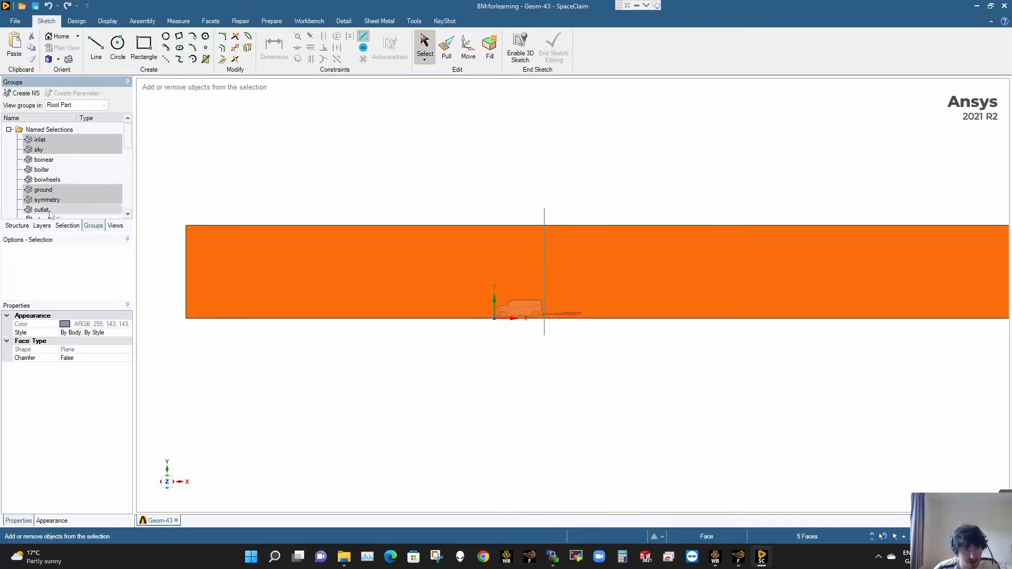
pyautogui.rightClick(62, 210)
pyautogui.click(112, 289)
pyautogui.click(592, 330)
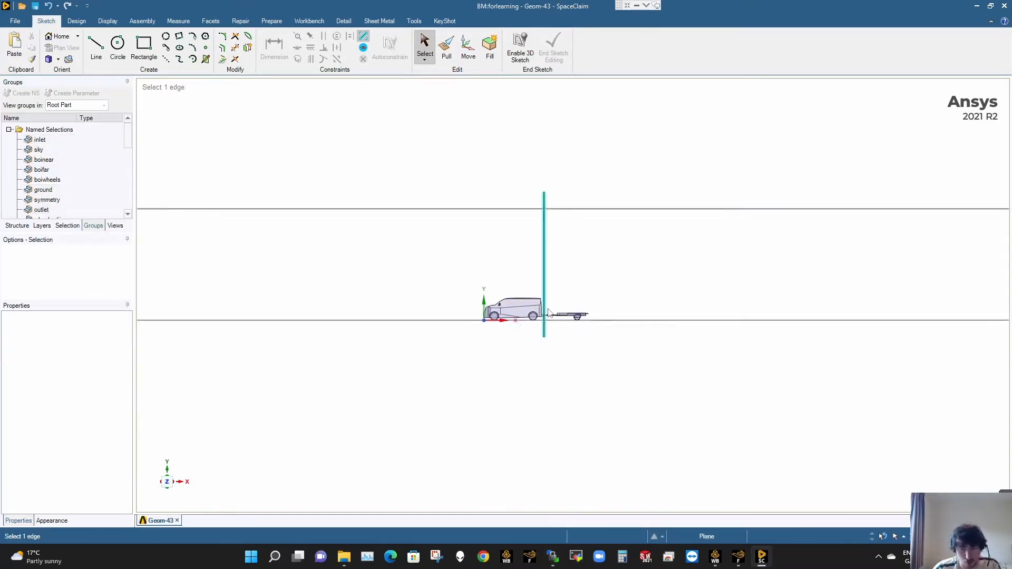
# Select the wheelradii, fwheel, bwheel, twheel and wheel surround named selections together.
pyautogui.scroll(5, 546, 318)
pyautogui.scroll(-2, 547, 318)
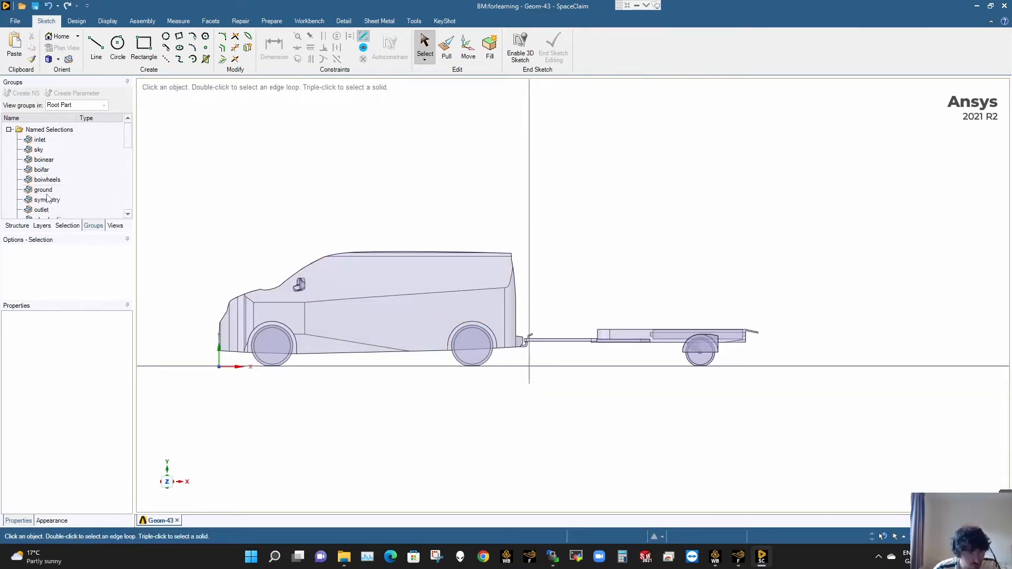
pyautogui.scroll(-4, 59, 187)
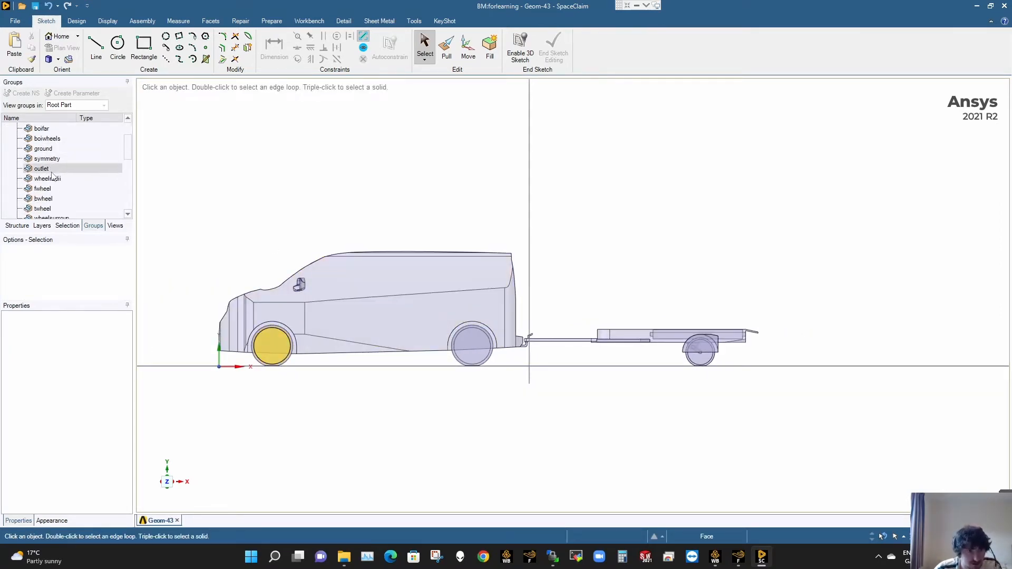
pyautogui.click(47, 178)
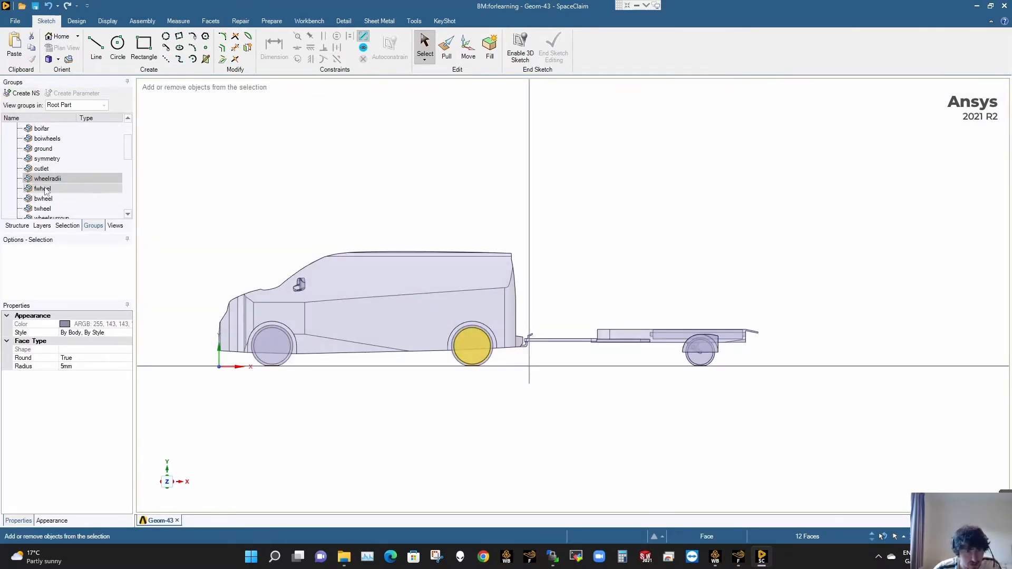
pyautogui.keyDown('ctrl'); pyautogui.click(42, 189); pyautogui.keyUp('ctrl')
pyautogui.keyDown('ctrl'); pyautogui.click(43, 199); pyautogui.keyUp('ctrl')
pyautogui.keyDown('ctrl'); pyautogui.click(42, 209); pyautogui.keyUp('ctrl')
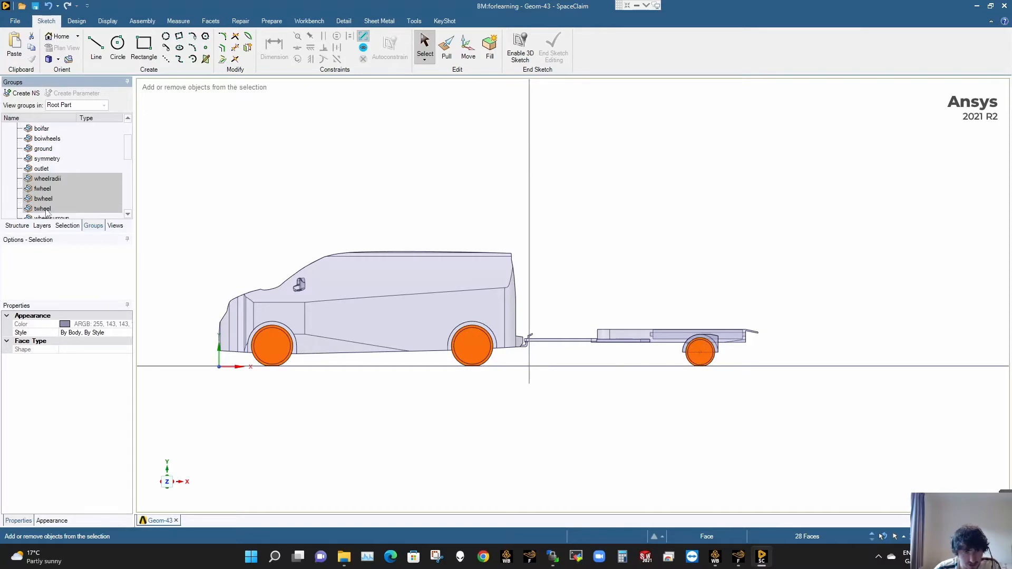
pyautogui.keyDown('ctrl'); pyautogui.click(48, 216); pyautogui.keyUp('ctrl')
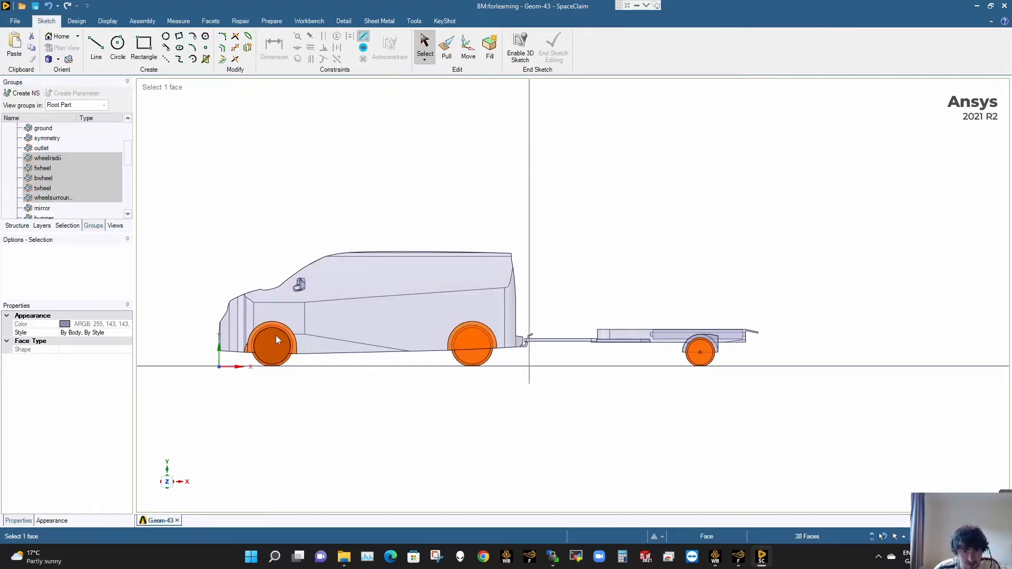
# Extend the selection with the mirror, bumper, vanbulk and vanrearbulk named selections.
pyautogui.keyDown('ctrl'); pyautogui.click(43, 209); pyautogui.keyUp('ctrl')
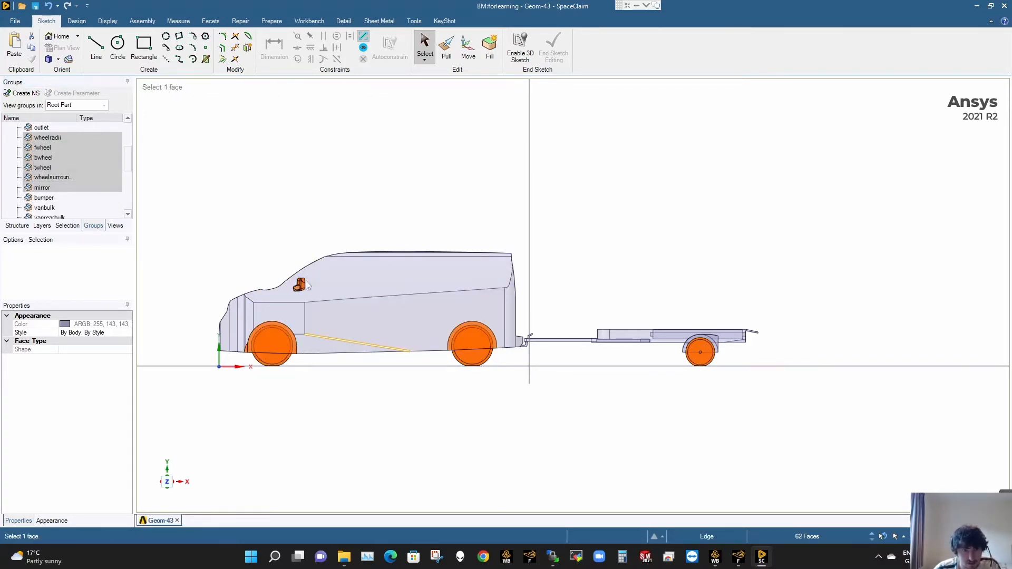
pyautogui.keyDown('ctrl'); pyautogui.click(43, 198); pyautogui.keyUp('ctrl')
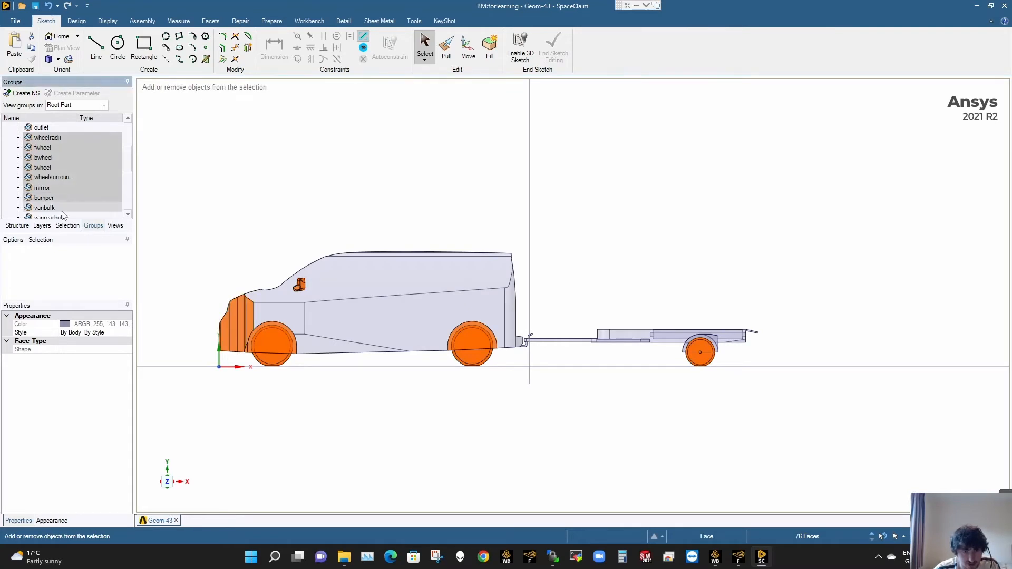
pyautogui.keyDown('ctrl'); pyautogui.click(63, 215); pyautogui.keyUp('ctrl')
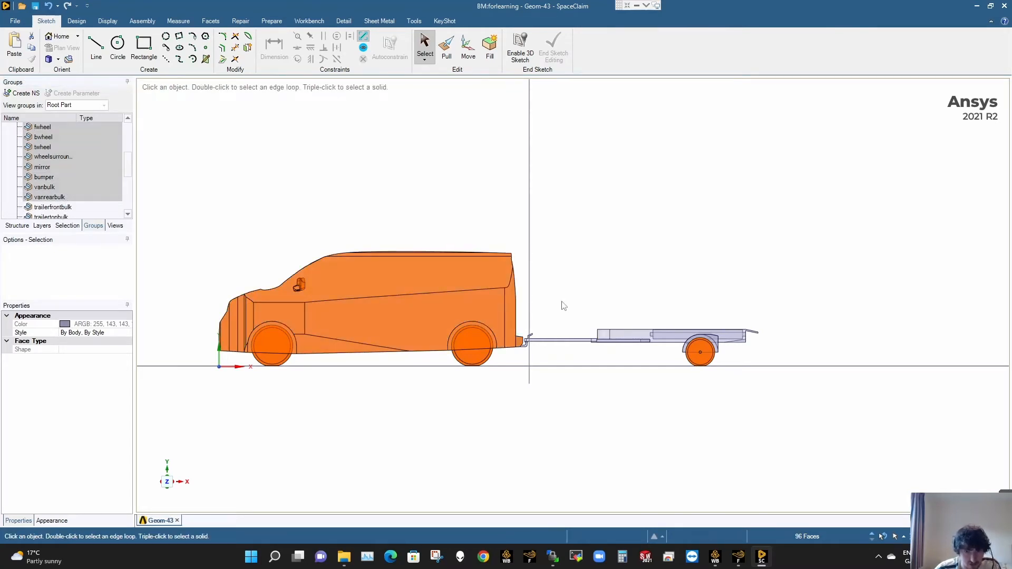
# Add the trailerfrontbulk, trailertopbulk, trailersidebulk and trailer underside named selections to the current selection.
pyautogui.keyDown('ctrl'); pyautogui.click(53, 207); pyautogui.keyUp('ctrl')
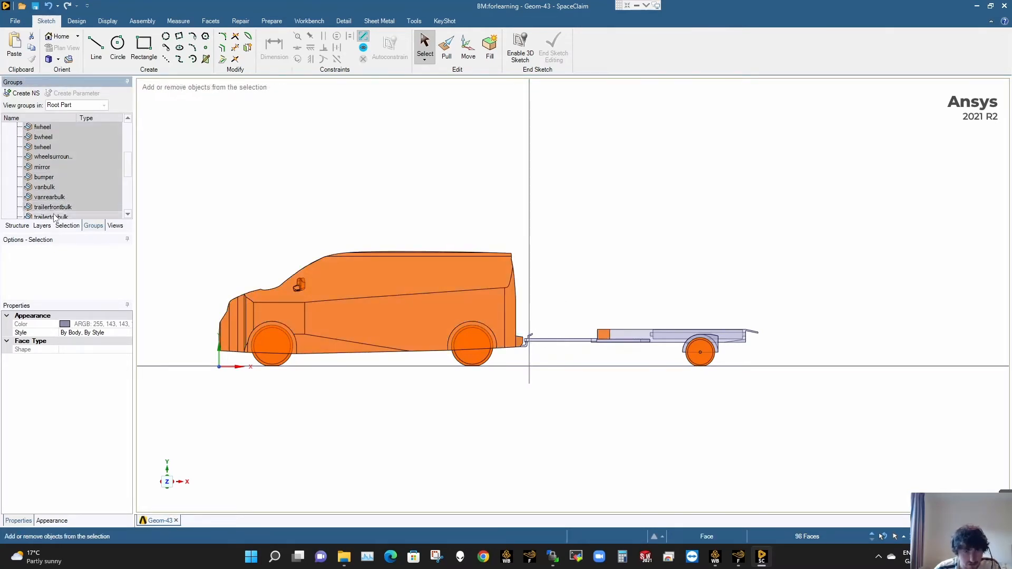
pyautogui.keyDown('ctrl'); pyautogui.click(51, 217); pyautogui.keyUp('ctrl')
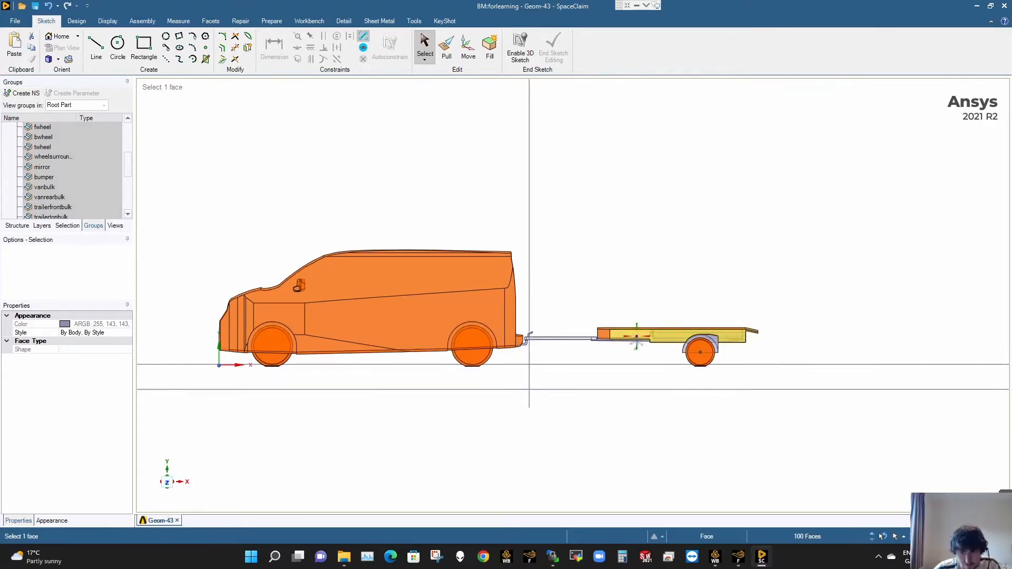
pyautogui.keyDown('ctrl'); pyautogui.click(64, 207); pyautogui.keyUp('ctrl')
pyautogui.scroll(-1, 64, 208)
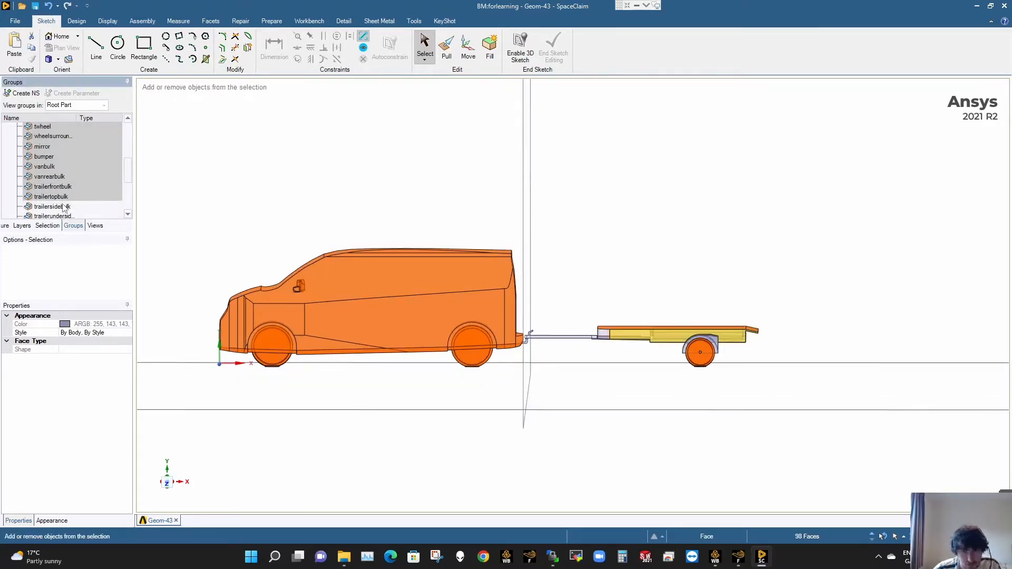
pyautogui.keyDown('ctrl'); pyautogui.click(64, 208); pyautogui.keyUp('ctrl')
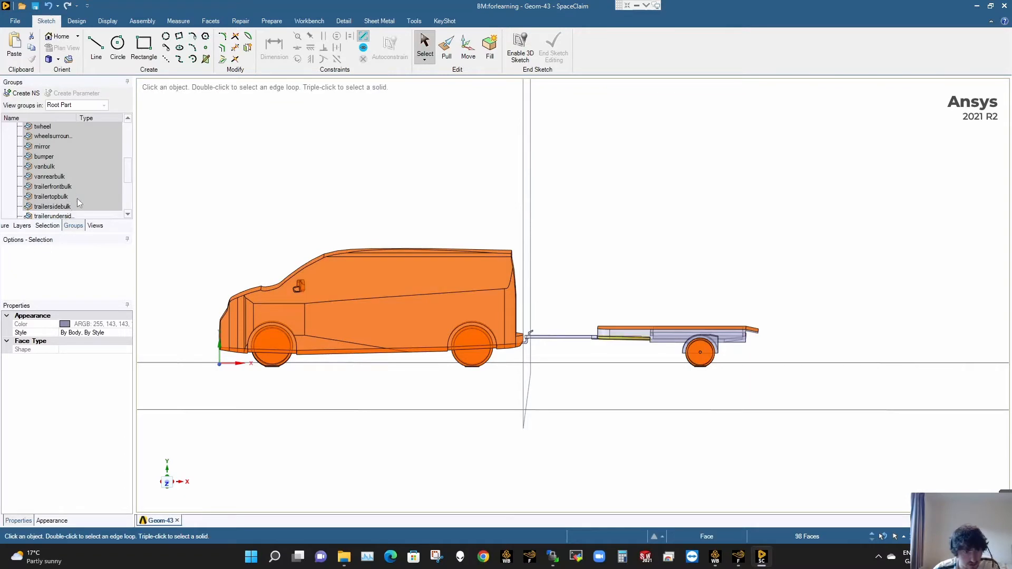
pyautogui.scroll(-1, 82, 200)
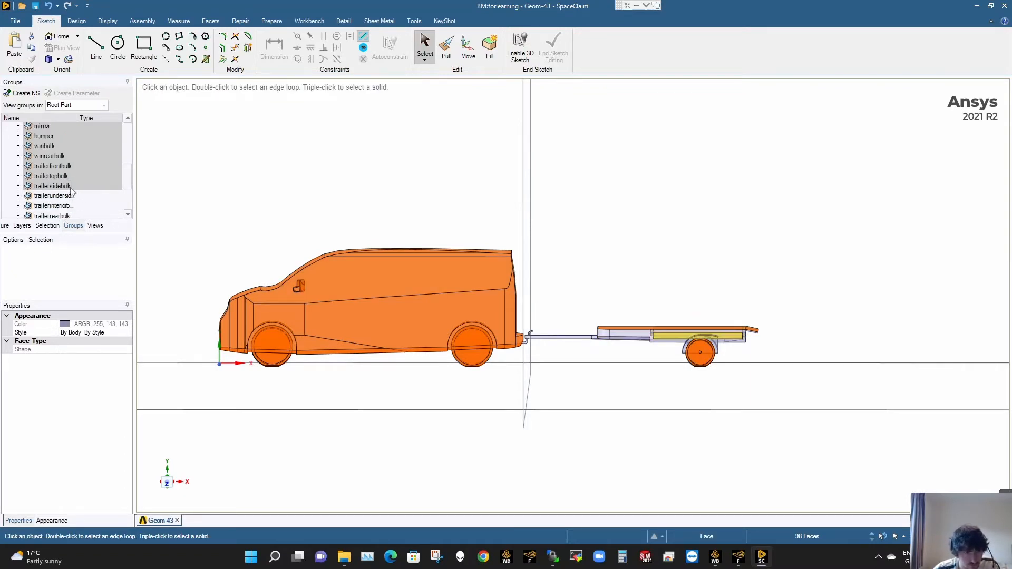
pyautogui.moveTo(451, 257); pyautogui.dragTo(295, 243, button='middle')
pyautogui.keyDown('ctrl'); pyautogui.click(55, 165); pyautogui.keyUp('ctrl')
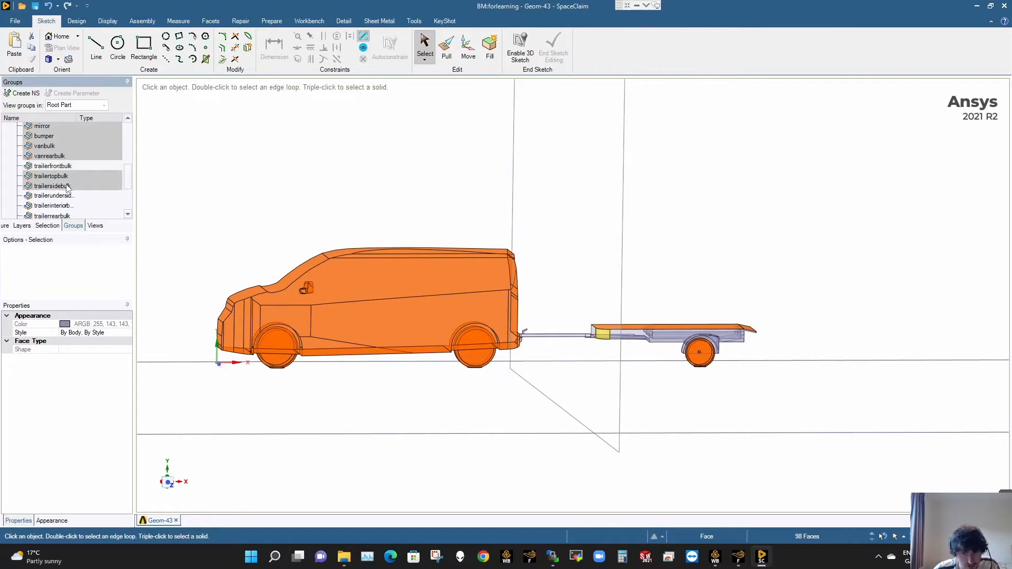
pyautogui.keyDown('ctrl'); pyautogui.click(53, 165); pyautogui.keyUp('ctrl')
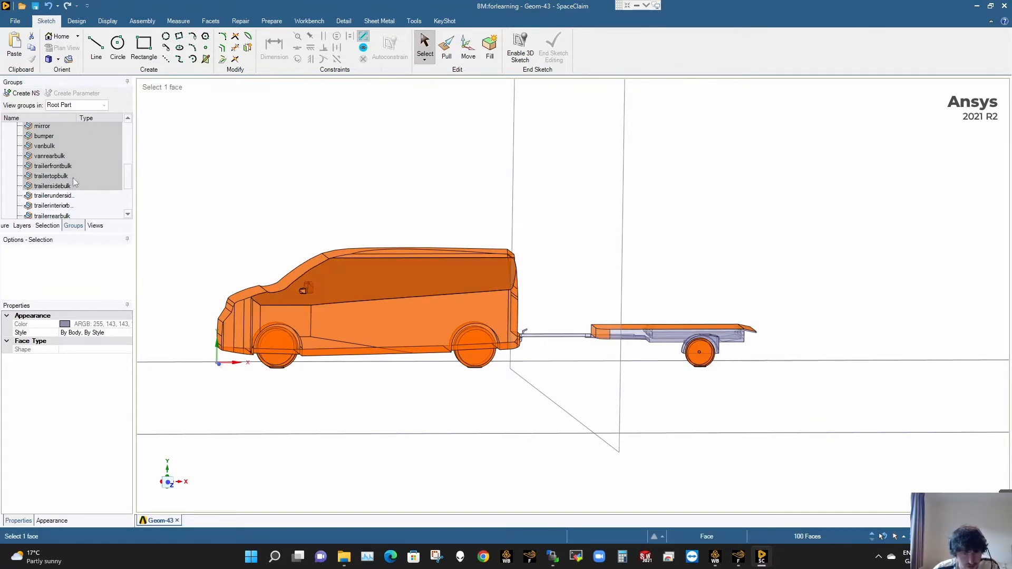
pyautogui.keyDown('ctrl'); pyautogui.click(68, 197); pyautogui.keyUp('ctrl')
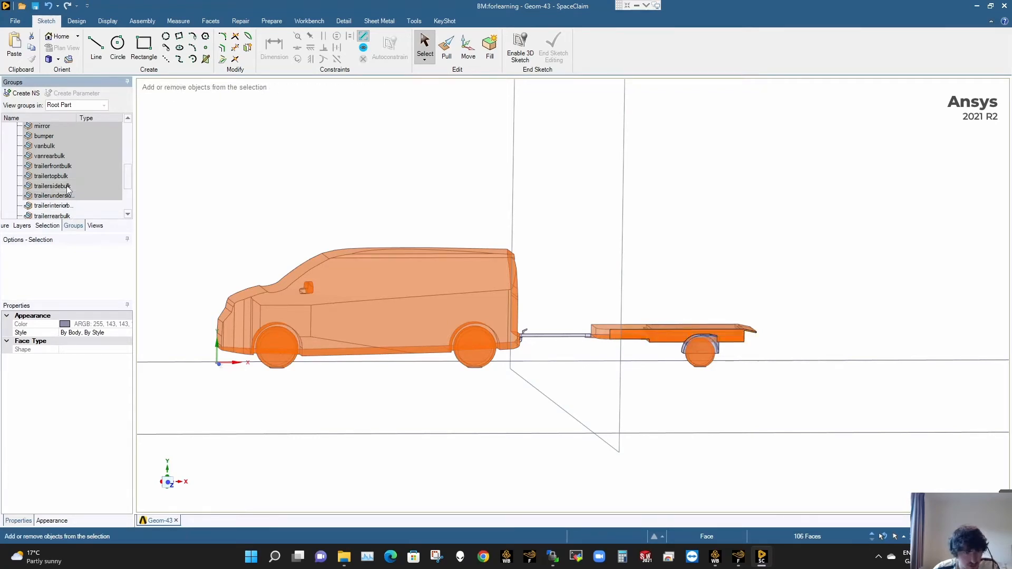
# Add the trailer interior, trailerrearbulk, trailermiscbulk and trailer wheel arch named selections to the current selection.
pyautogui.keyDown('ctrl'); pyautogui.click(701, 323); pyautogui.keyUp('ctrl')
pyautogui.scroll(5, 626, 329)
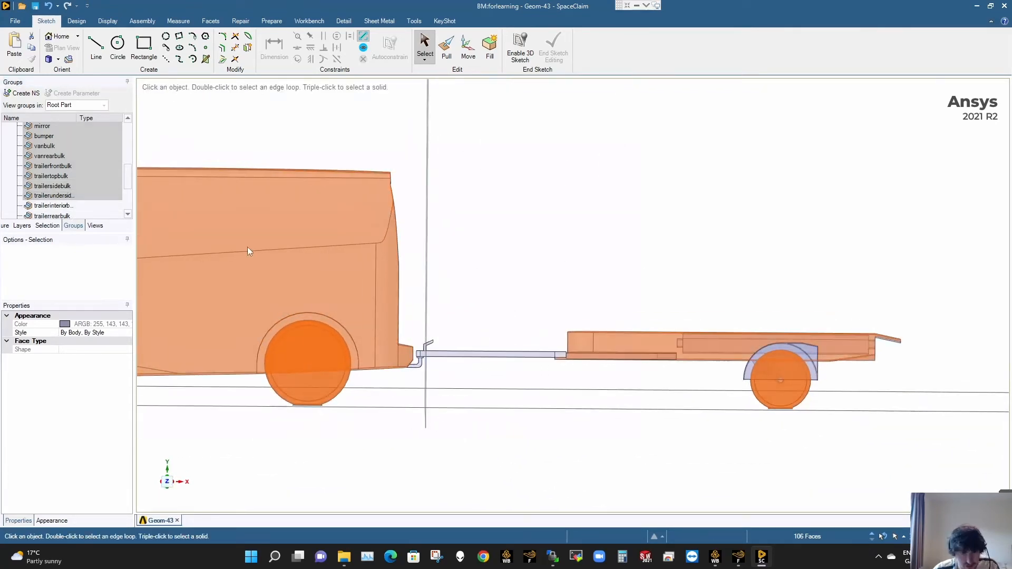
pyautogui.scroll(-2, 30, 196)
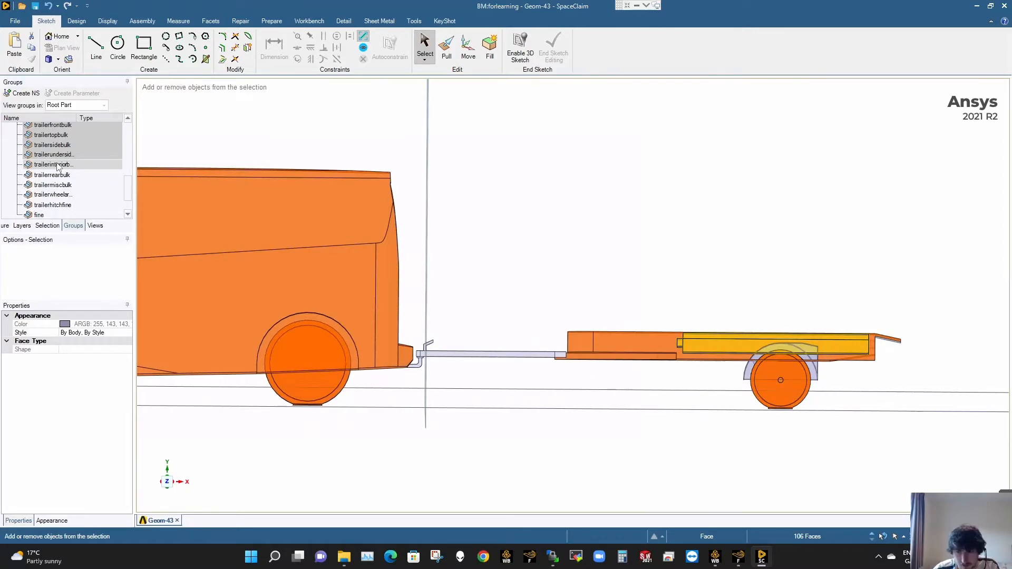
pyautogui.keyDown('ctrl'); pyautogui.click(57, 165); pyautogui.keyUp('ctrl')
pyautogui.scroll(-1, 58, 168)
pyautogui.keyDown('ctrl'); pyautogui.click(59, 155); pyautogui.keyUp('ctrl')
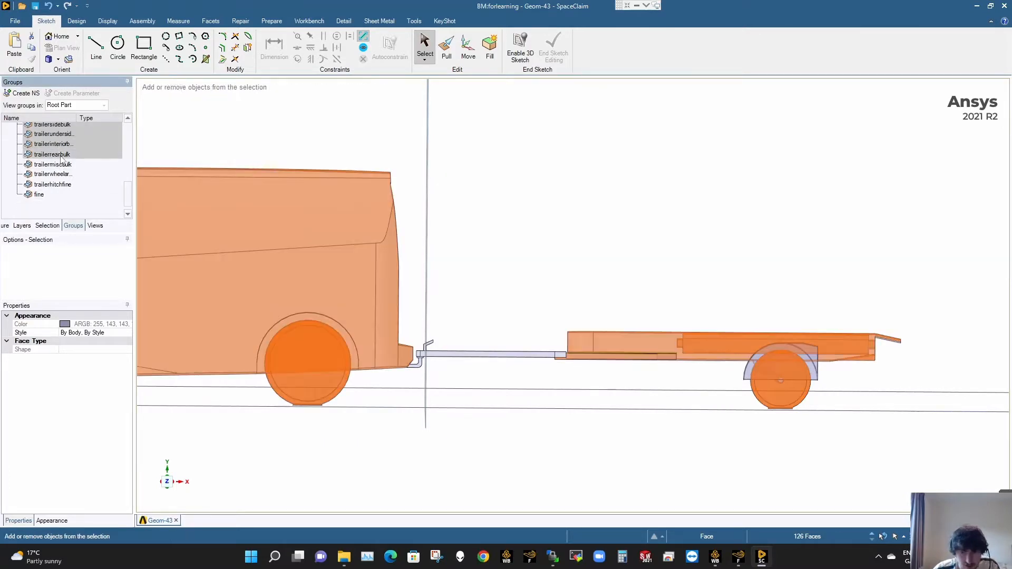
pyautogui.keyDown('ctrl'); pyautogui.click(61, 165); pyautogui.keyUp('ctrl')
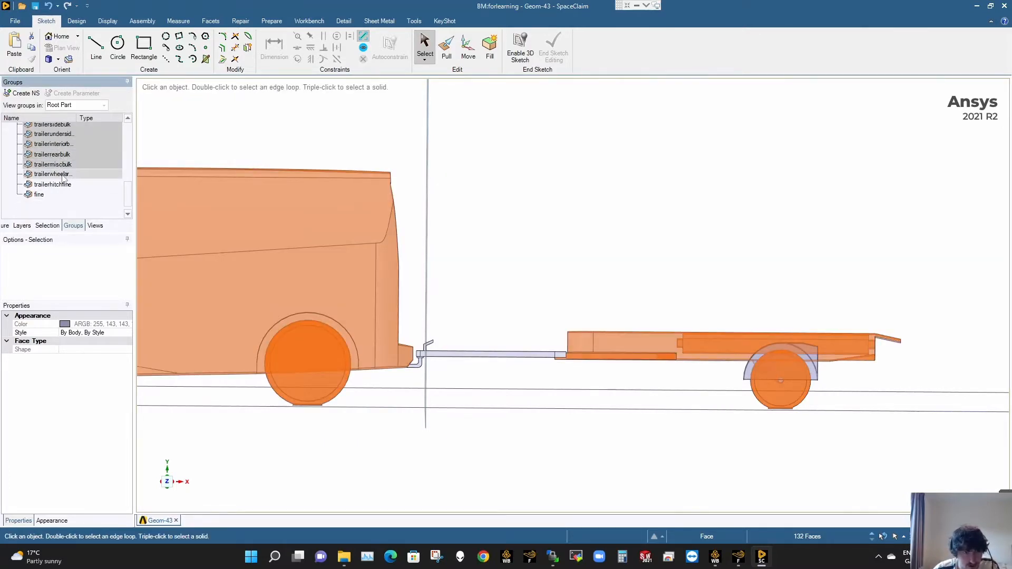
pyautogui.keyDown('ctrl'); pyautogui.click(63, 175); pyautogui.keyUp('ctrl')
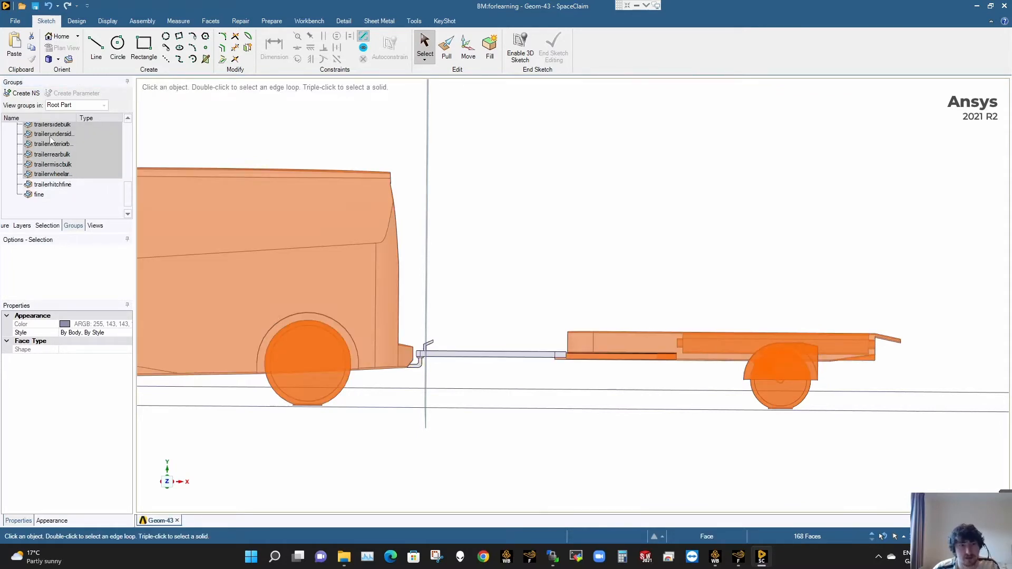
# Include trailerhitchfine and fine in the selection, and hide all the selected van and trailer groups.
pyautogui.keyDown('ctrl'); pyautogui.click(53, 185); pyautogui.keyUp('ctrl')
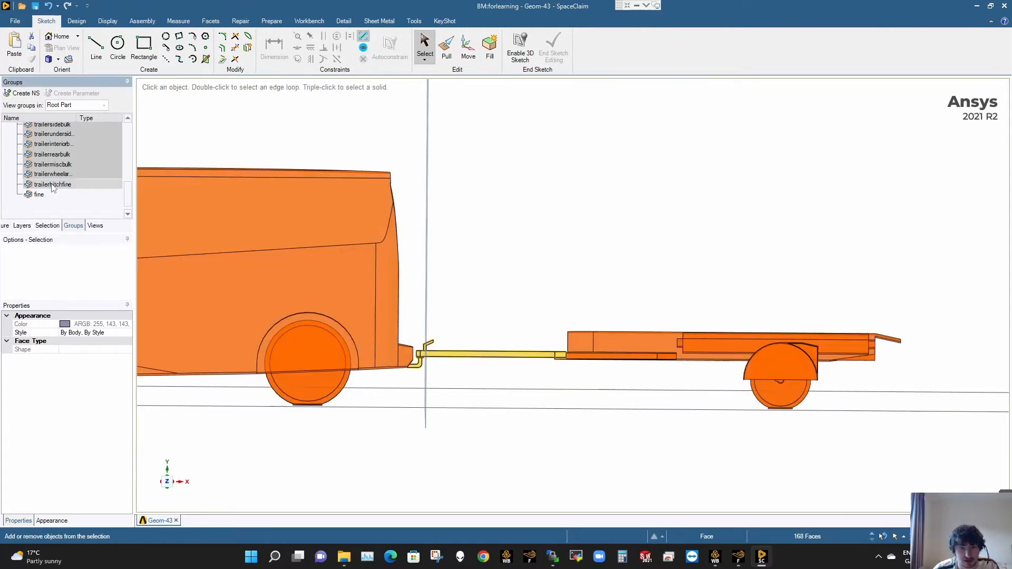
pyautogui.keyDown('ctrl'); pyautogui.click(45, 194); pyautogui.keyUp('ctrl')
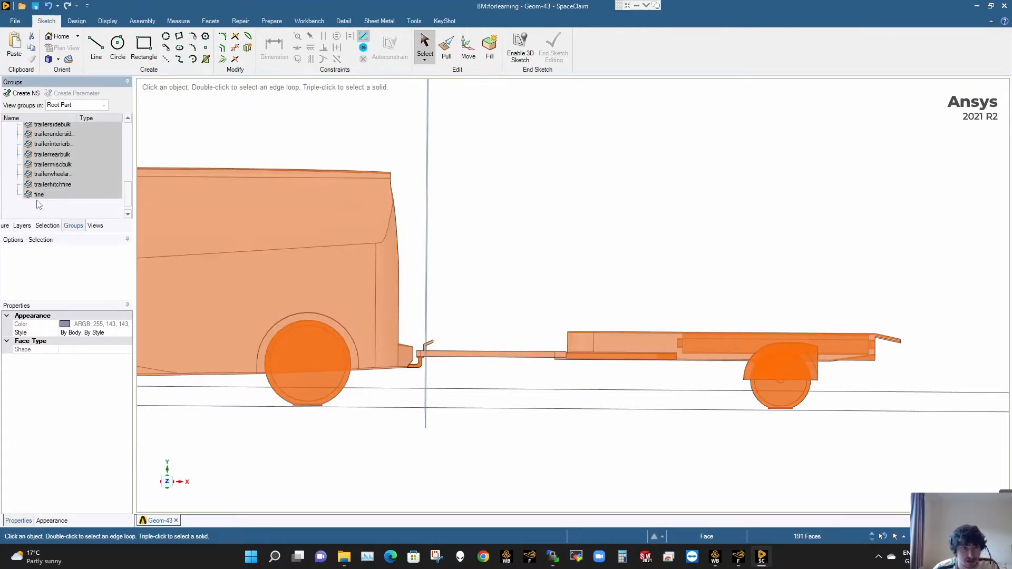
pyautogui.rightClick(47, 193)
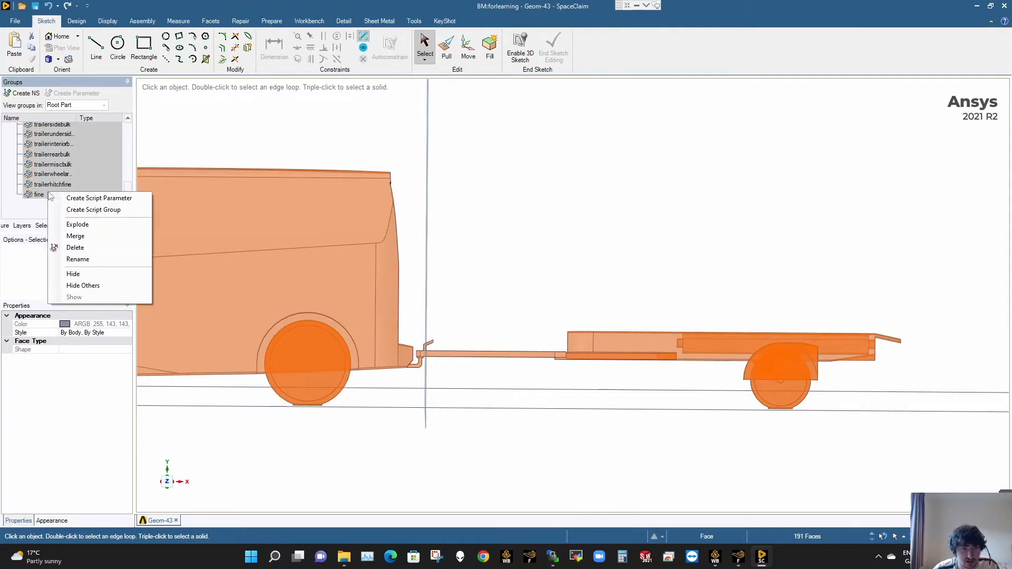
pyautogui.click(72, 274)
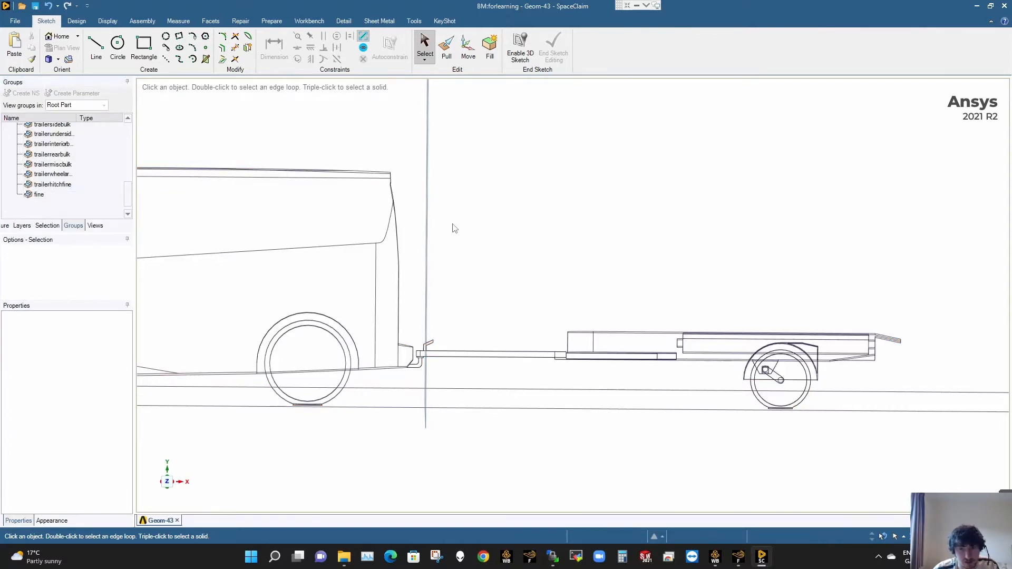
# Inspect the van and trailer for faces missing from the named selections, window-selecting the whole assembly as a check.
pyautogui.scroll(-4, 452, 225)
pyautogui.moveTo(509, 270); pyautogui.dragTo(440, 300, button='middle')
pyautogui.scroll(5, 512, 266)
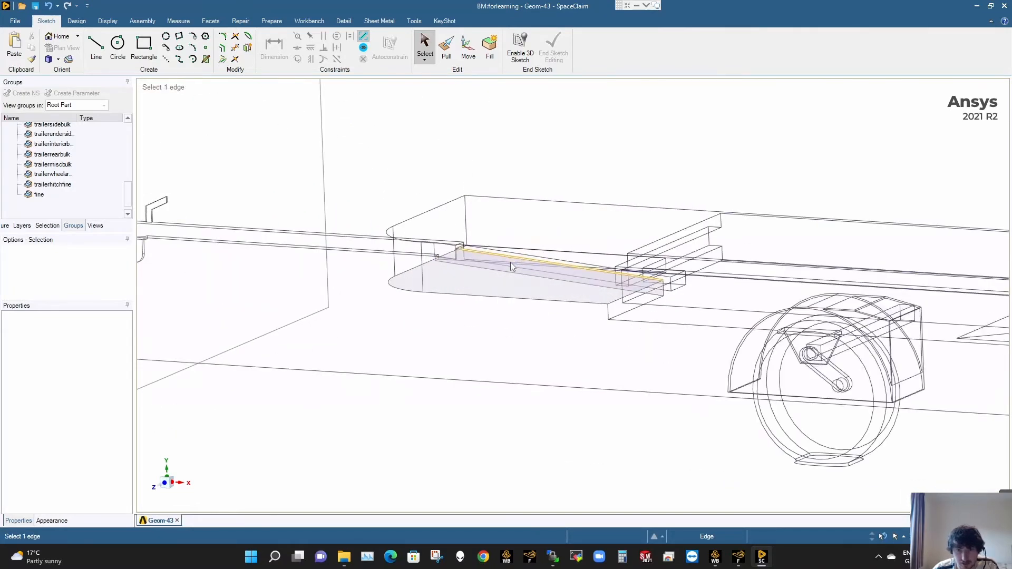
pyautogui.scroll(-3, 462, 255)
pyautogui.scroll(-6, 422, 261)
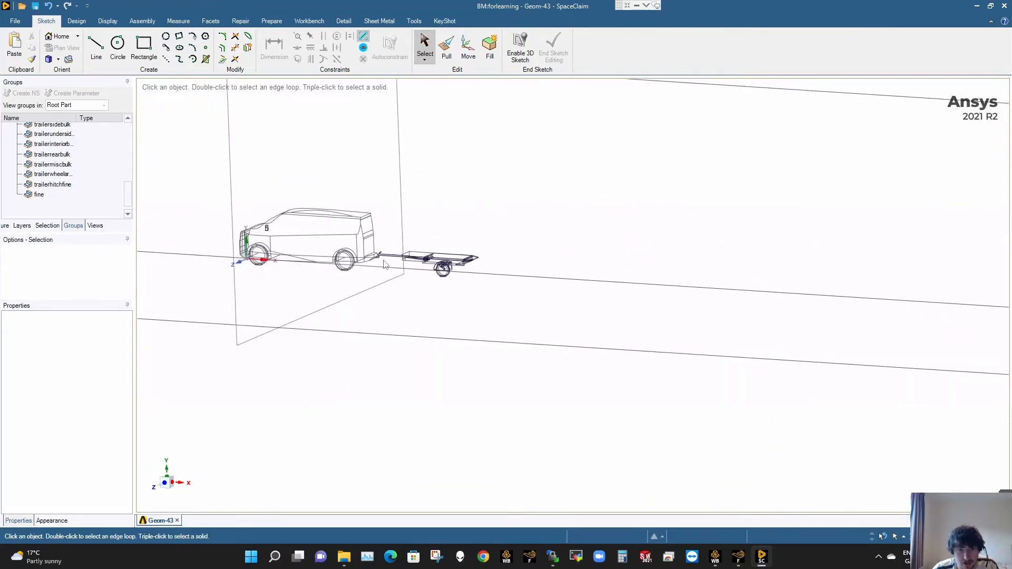
pyautogui.moveTo(206, 157); pyautogui.dragTo(551, 329)
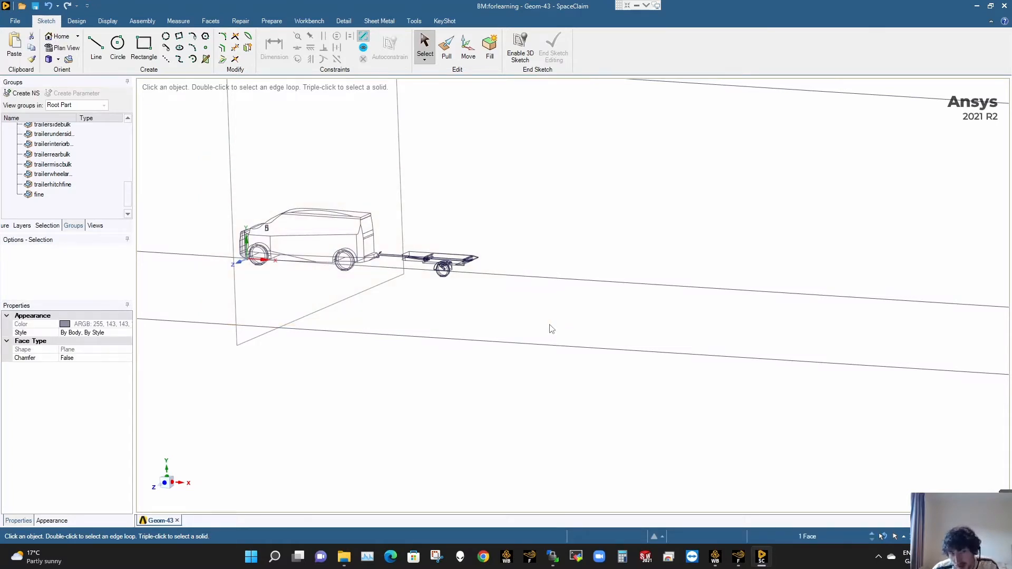
pyautogui.click(547, 328)
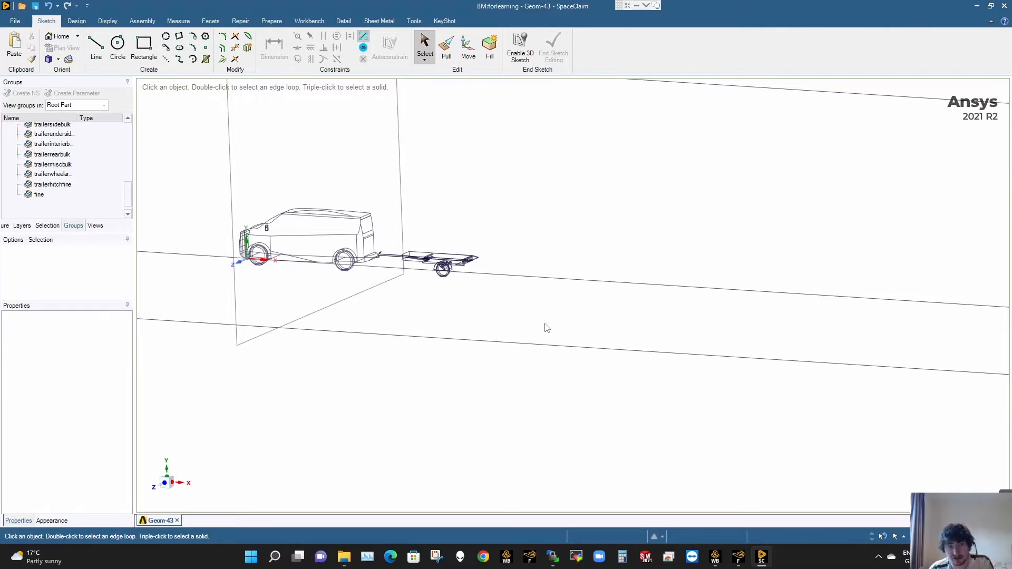
pyautogui.moveTo(199, 164); pyautogui.dragTo(518, 333)
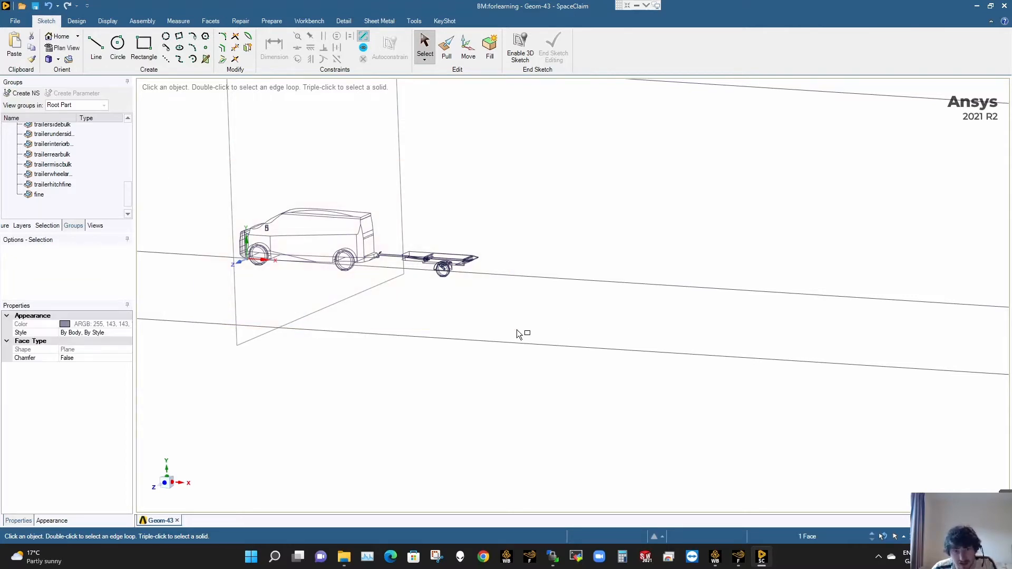
pyautogui.click(520, 322)
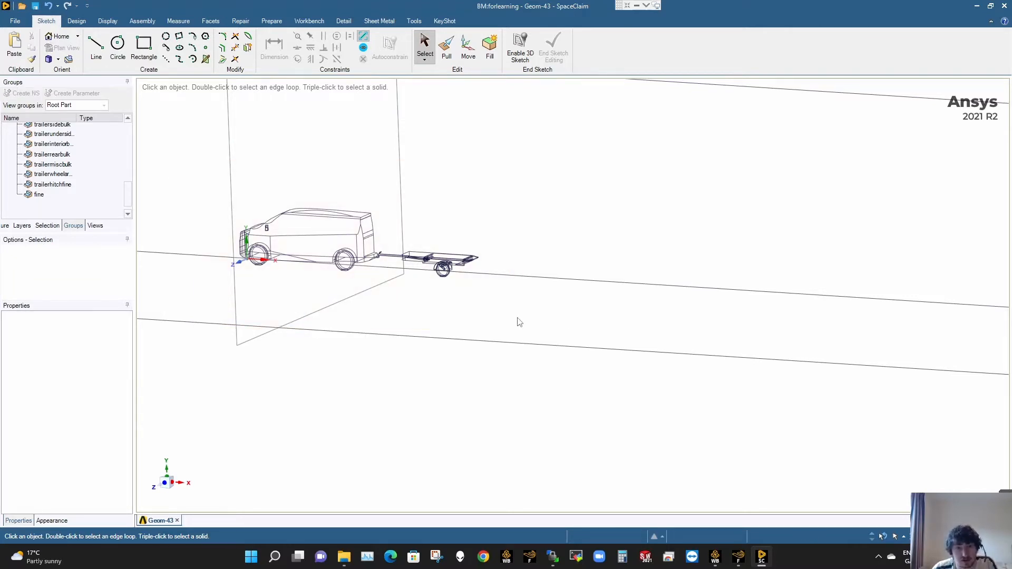
pyautogui.scroll(5, 515, 321)
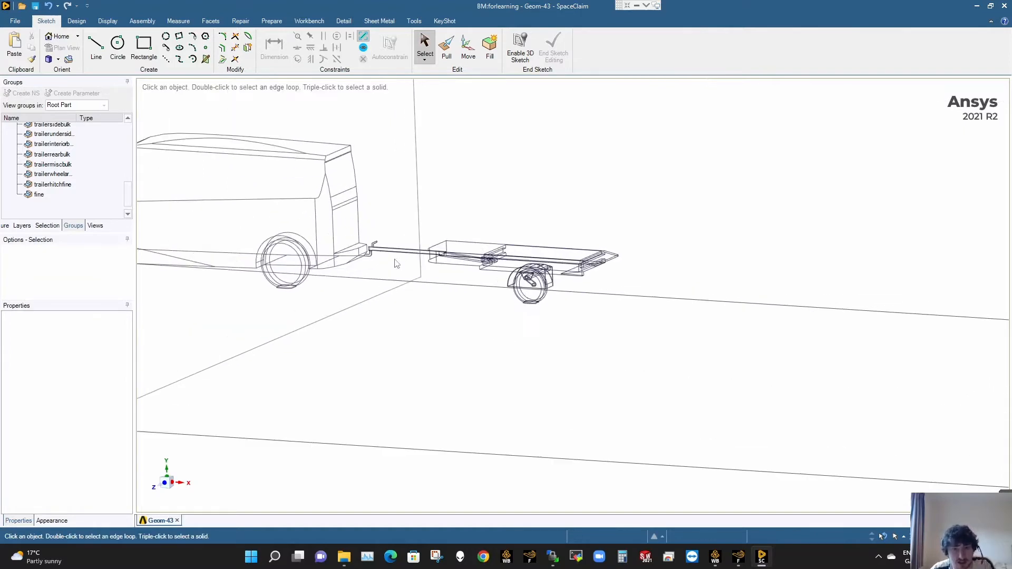
pyautogui.scroll(-5, 509, 265)
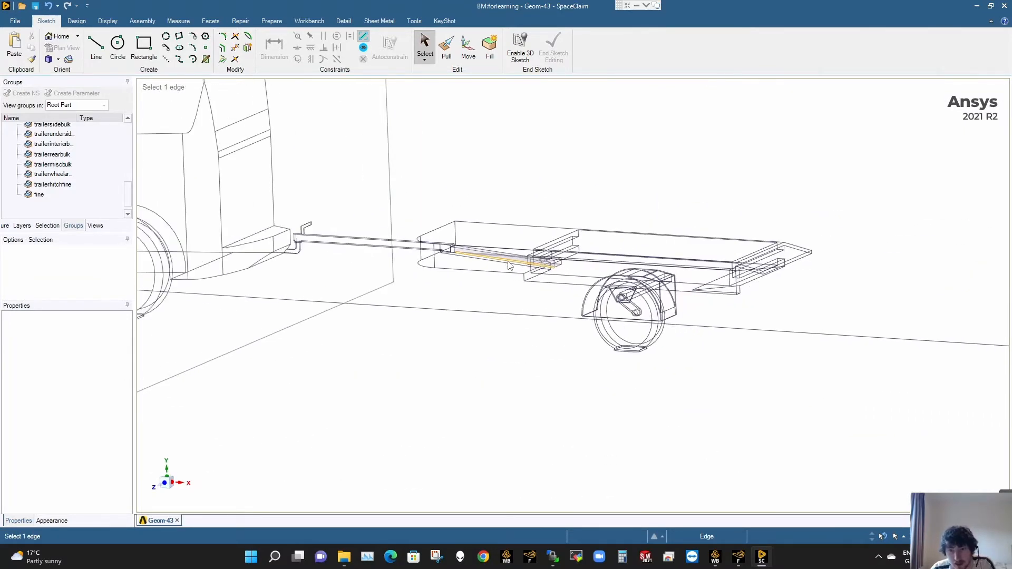
# Window-select the front and then the whole van to check for faces missing from the named selections.
pyautogui.scroll(-2, 463, 322)
pyautogui.scroll(-3, 463, 324)
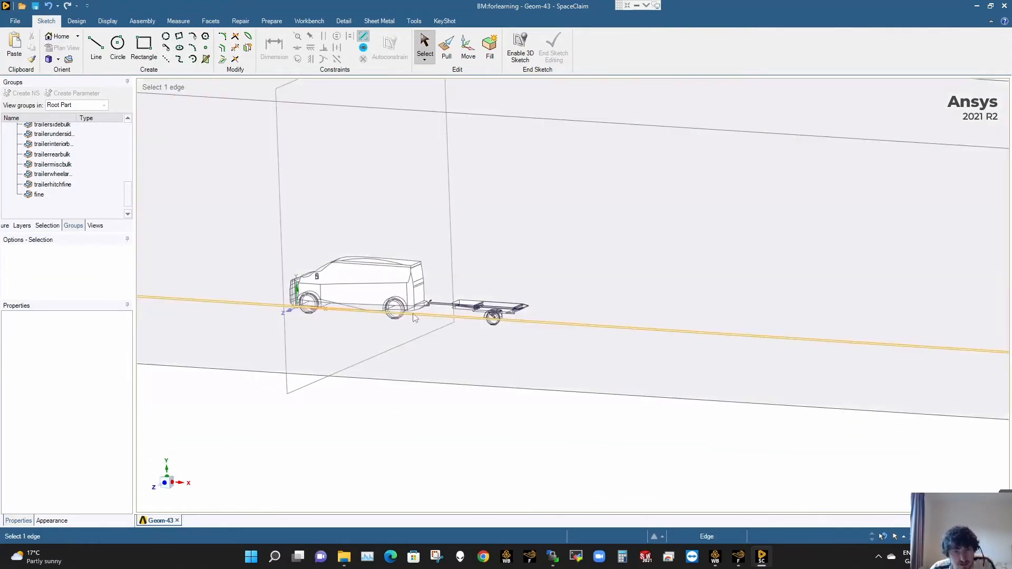
pyautogui.moveTo(252, 213); pyautogui.dragTo(333, 333)
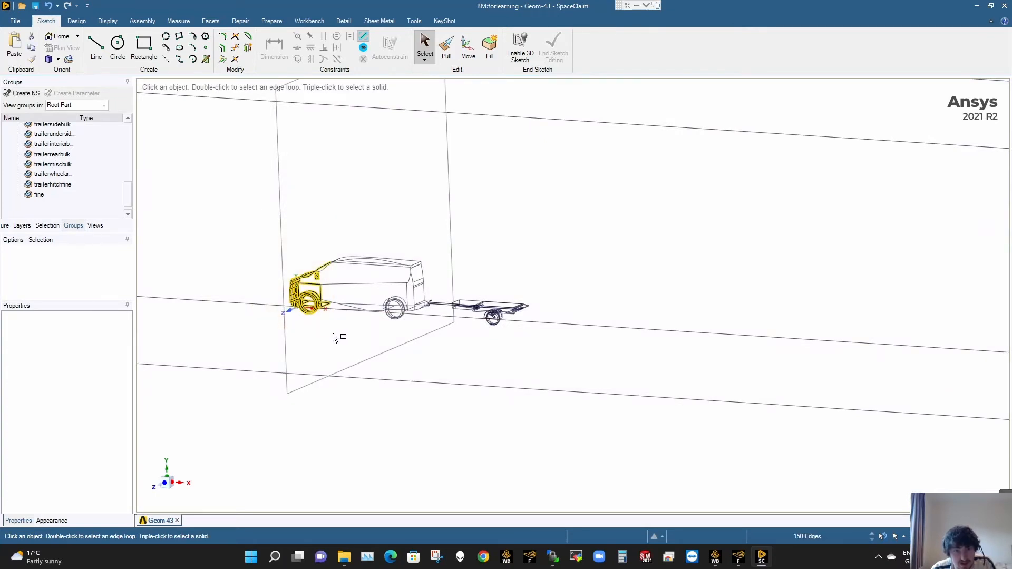
pyautogui.click(336, 336)
pyautogui.moveTo(258, 215); pyautogui.dragTo(423, 339)
pyautogui.scroll(2, 396, 347)
pyautogui.click(396, 348)
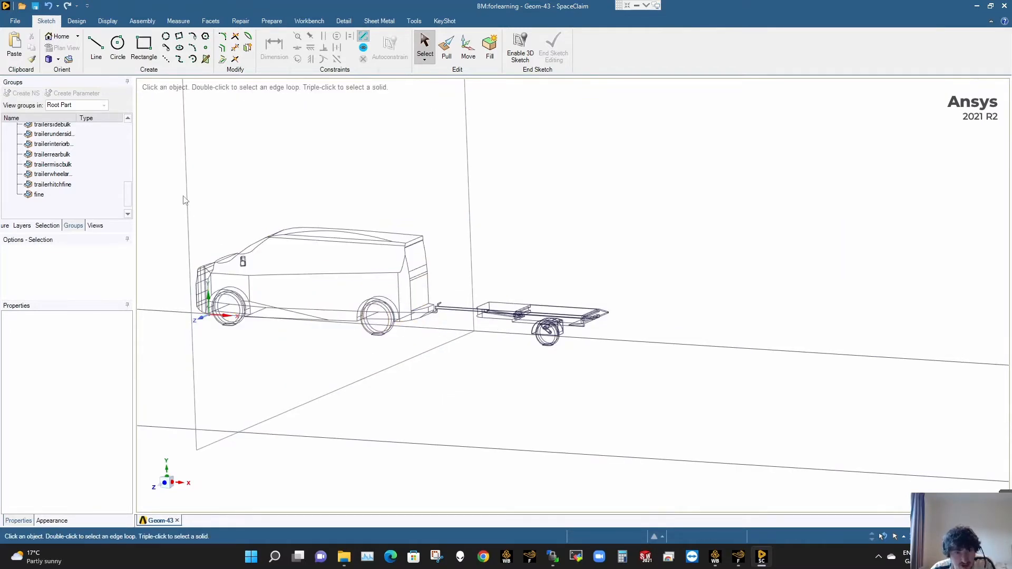
pyautogui.moveTo(178, 186); pyautogui.dragTo(449, 365)
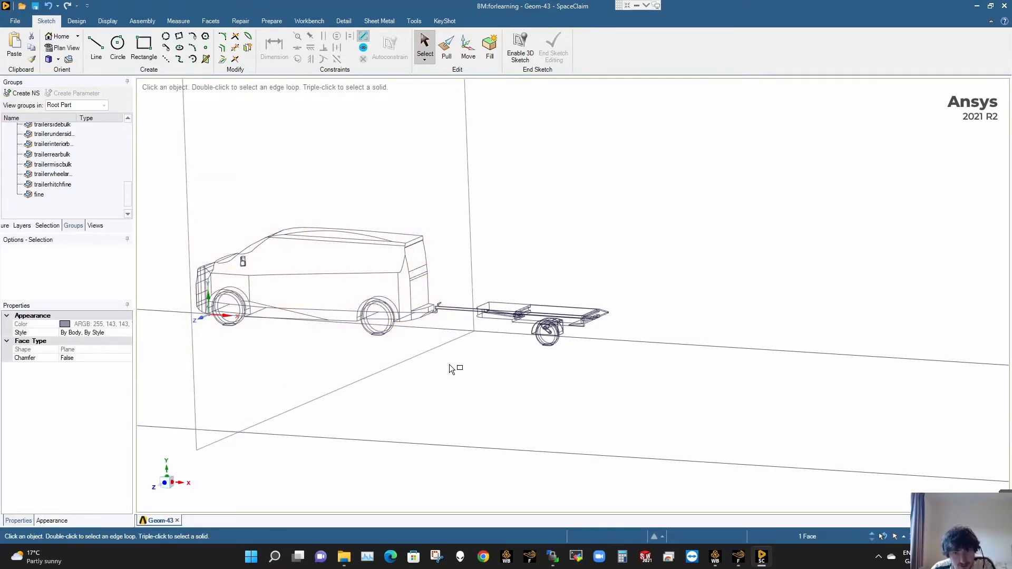
pyautogui.moveTo(168, 201); pyautogui.dragTo(451, 375)
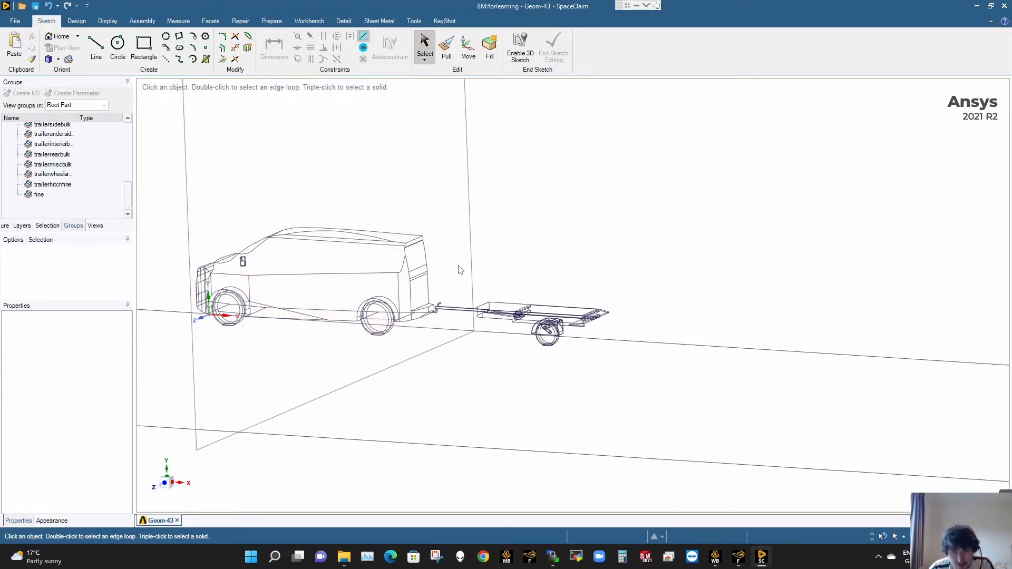
# Window-select the trailer and its drawbar to check for faces missing from the named selections.
pyautogui.moveTo(459, 270); pyautogui.dragTo(662, 397)
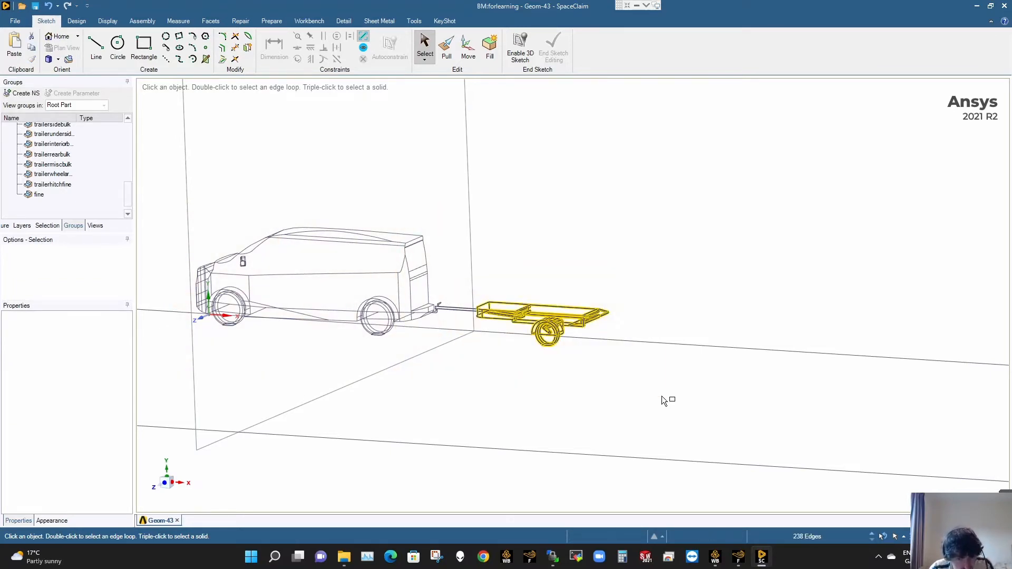
pyautogui.scroll(5, 451, 296)
pyautogui.click(441, 302)
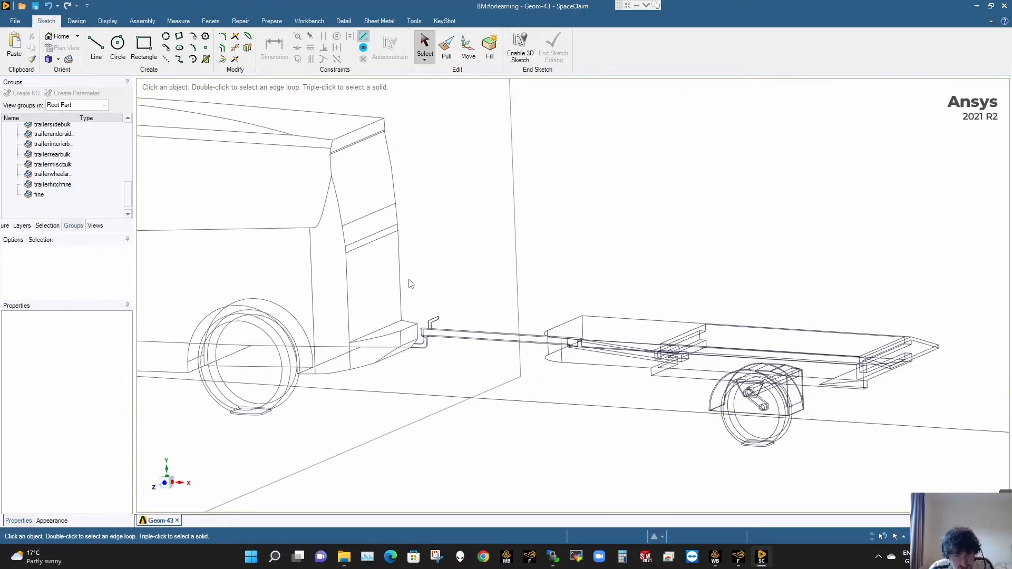
pyautogui.moveTo(410, 283); pyautogui.dragTo(622, 428)
pyautogui.click(509, 297)
pyautogui.moveTo(459, 257); pyautogui.dragTo(962, 472)
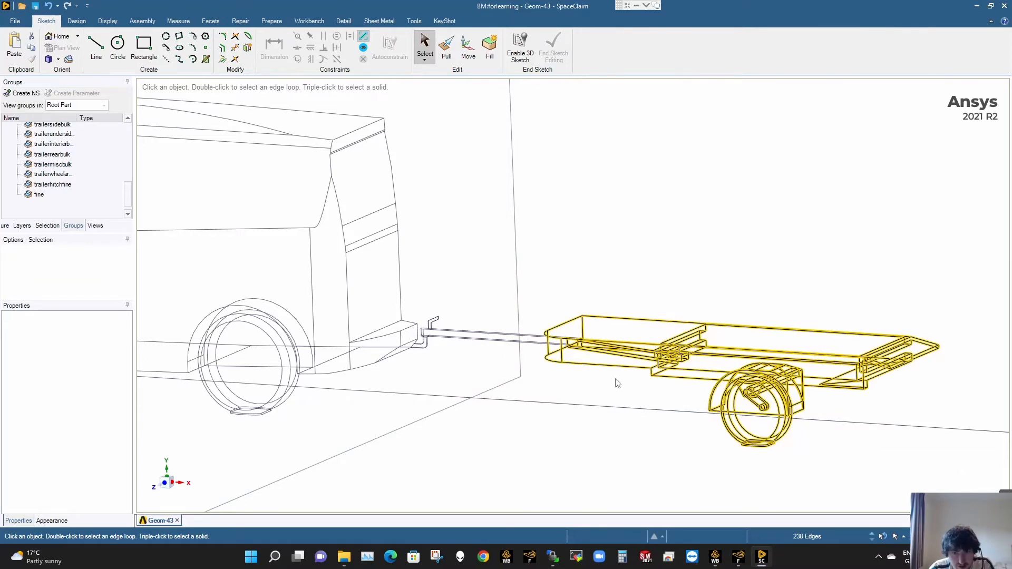
pyautogui.click(492, 294)
# Window-select the trailer hitch area behind the van bumper to look for an unassigned face.
pyautogui.scroll(8, 485, 311)
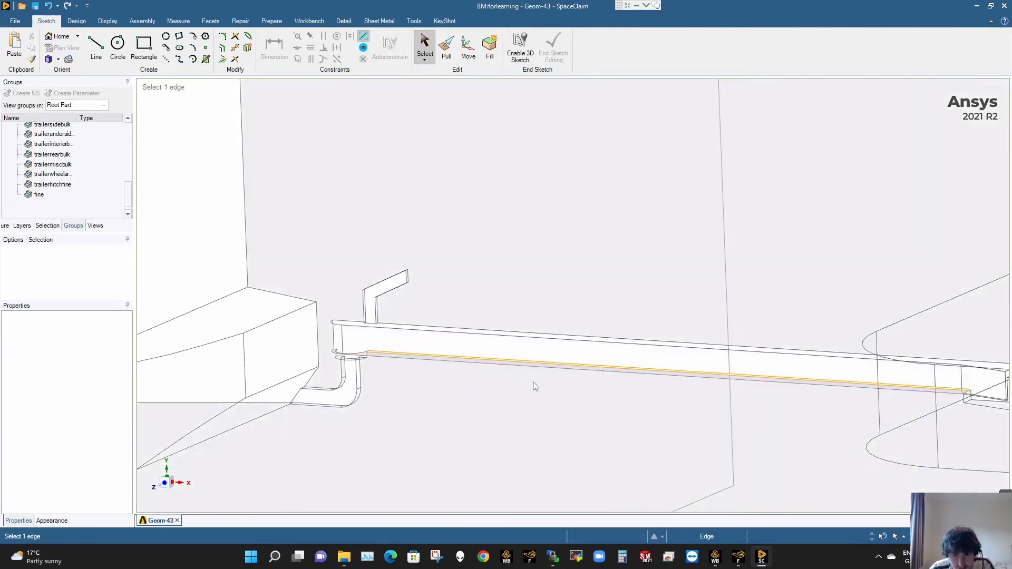
pyautogui.scroll(3, 358, 321)
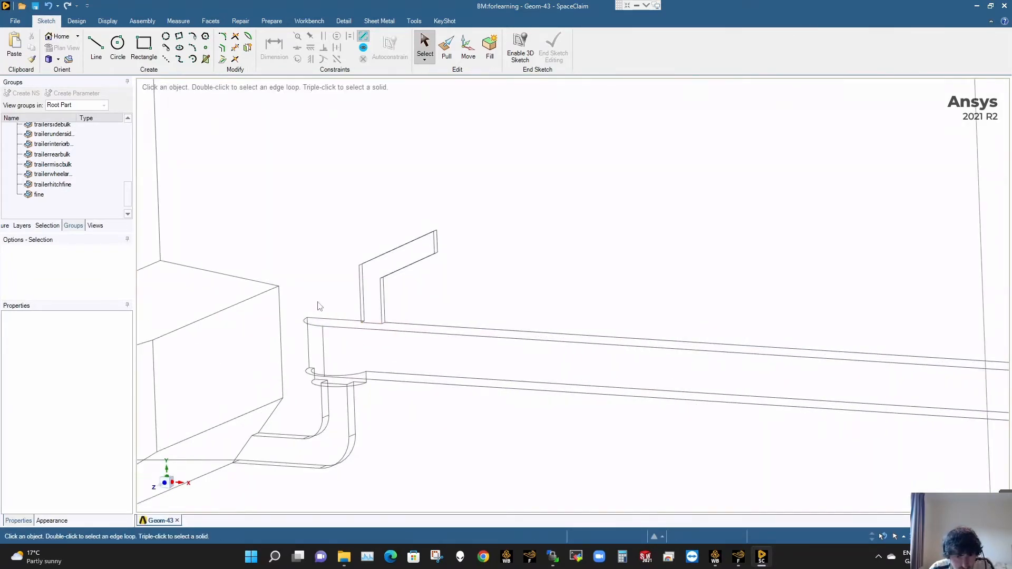
pyautogui.moveTo(257, 173); pyautogui.dragTo(578, 466)
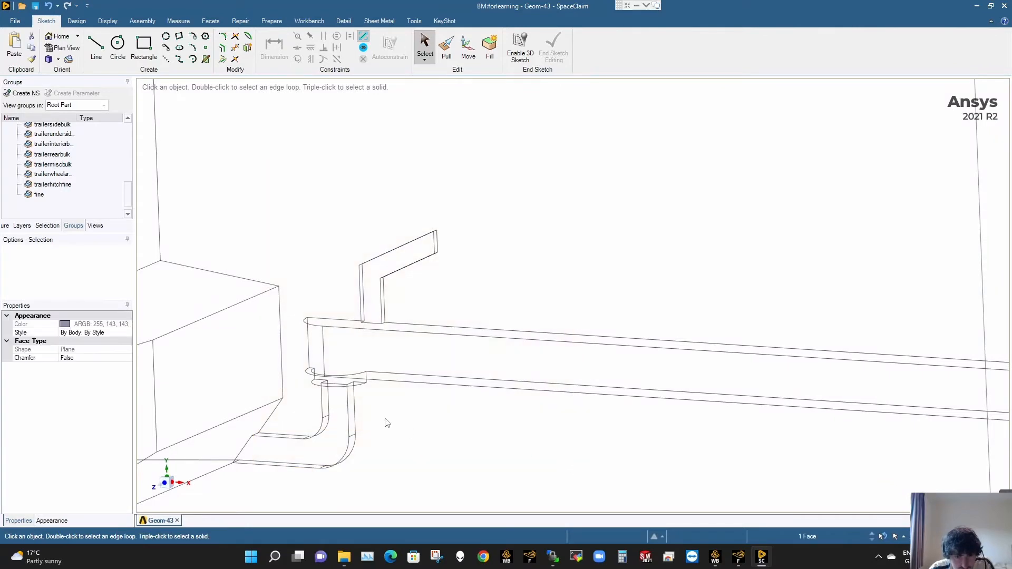
pyautogui.scroll(6, 397, 262)
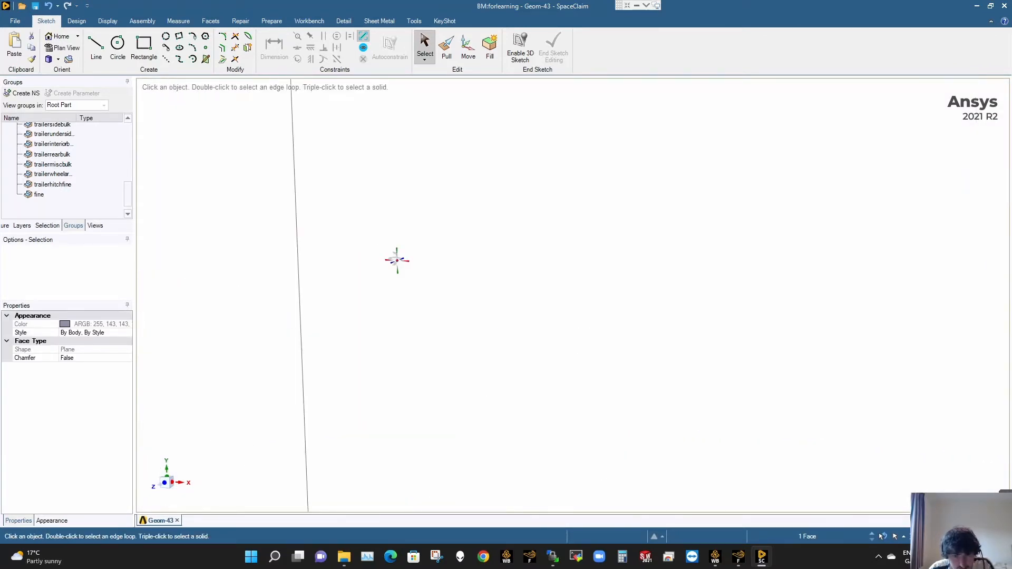
pyautogui.scroll(-5, 594, 450)
pyautogui.scroll(4, 543, 459)
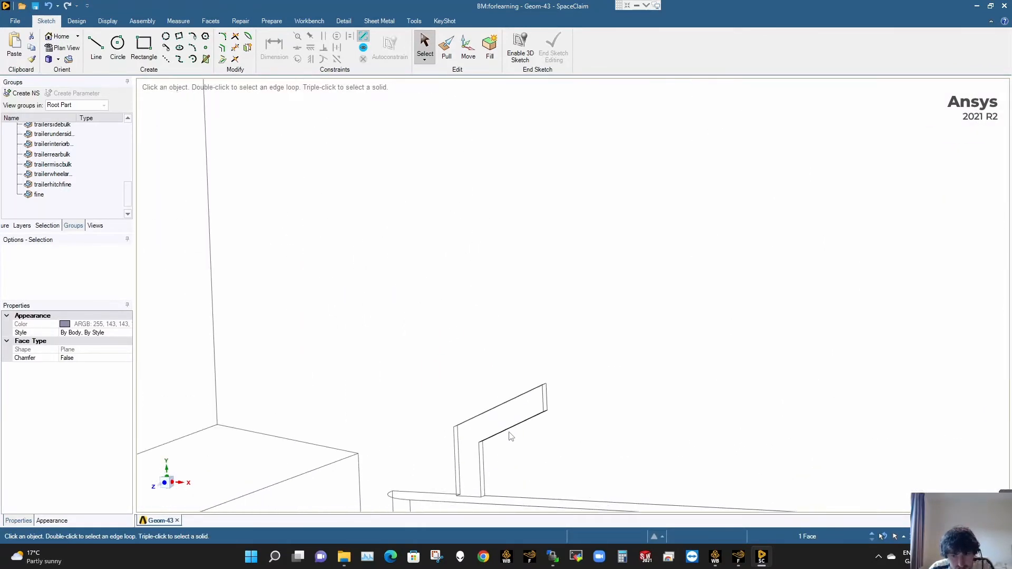
# Examine the angled underside face of the small upright bracket on the trailer hitch from below.
pyautogui.moveTo(507, 432); pyautogui.dragTo(485, 369, button='middle')
pyautogui.scroll(-5, 580, 419)
pyautogui.scroll(2, 744, 406)
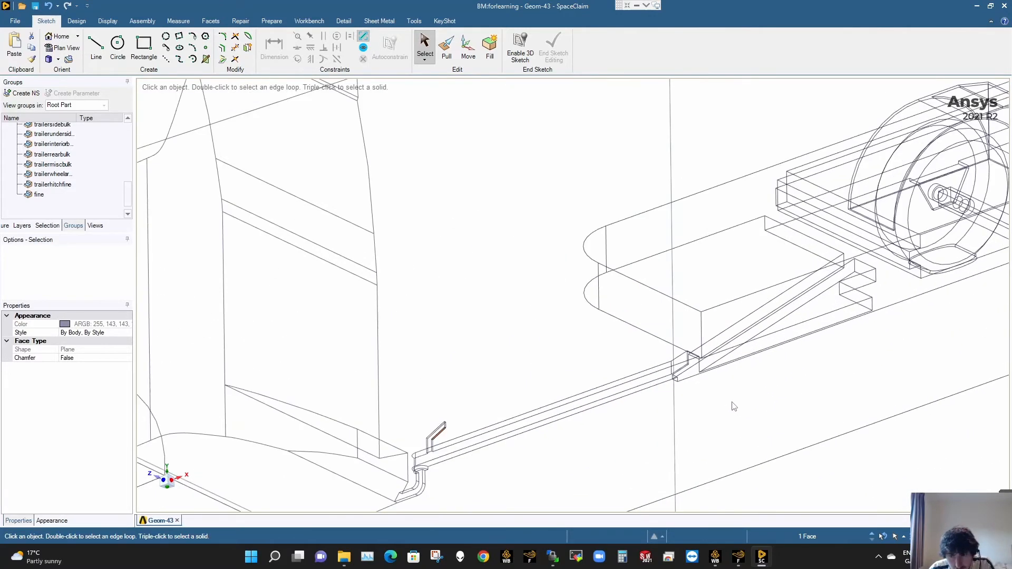
pyautogui.scroll(2, 663, 405)
pyautogui.scroll(5, 343, 447)
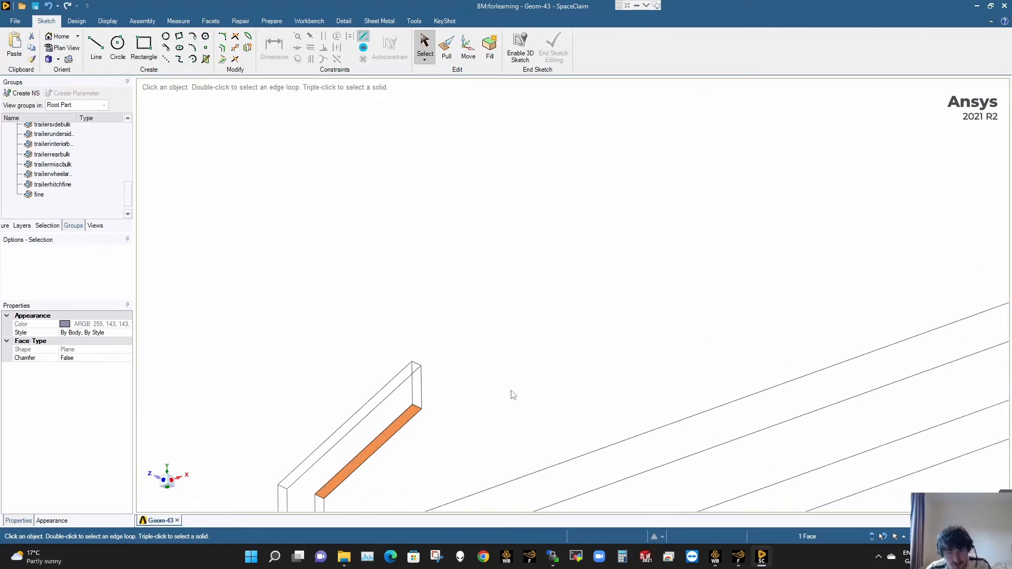
pyautogui.click(491, 403)
pyautogui.click(381, 446)
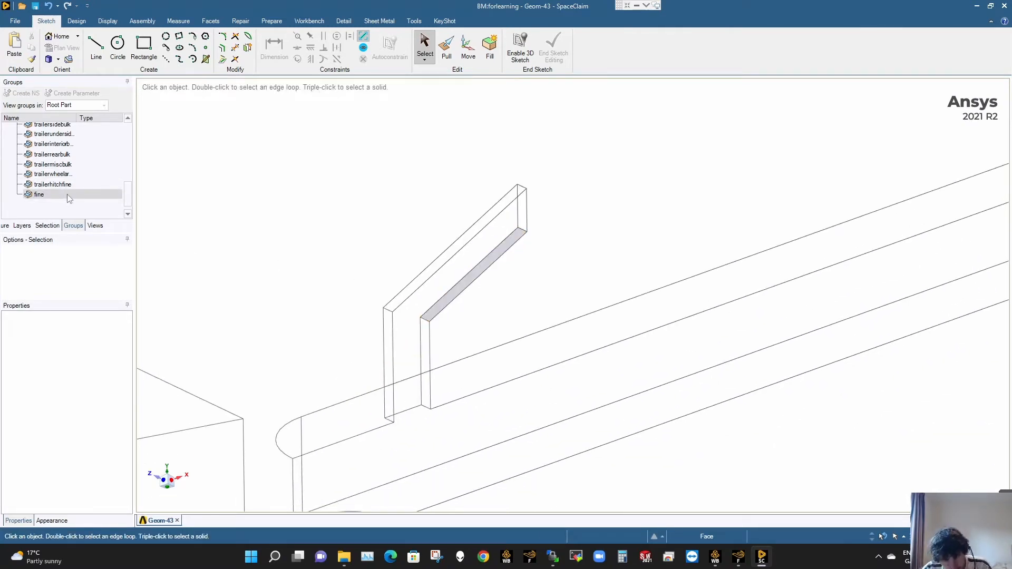
pyautogui.click(464, 272)
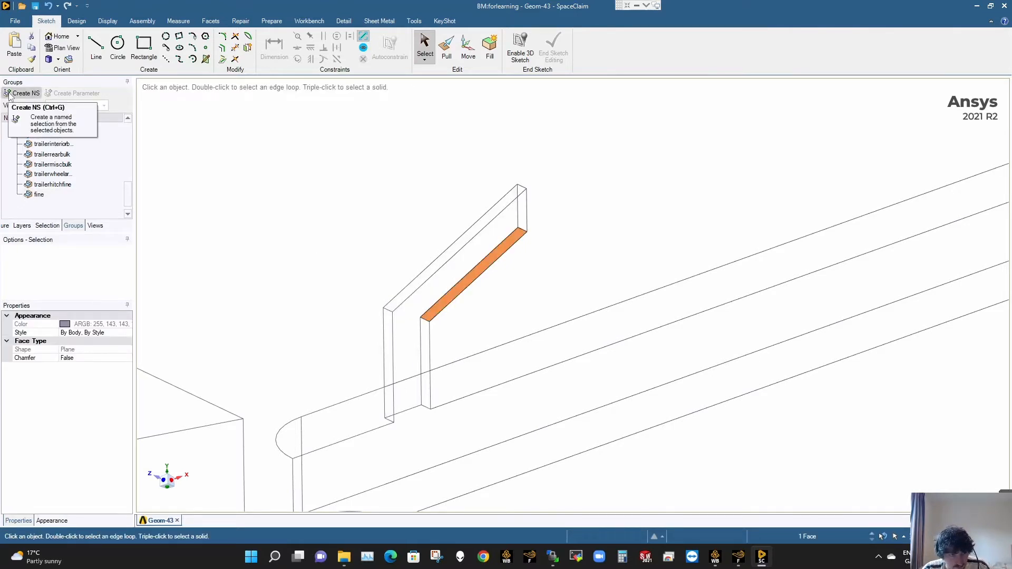
pyautogui.click(250, 171)
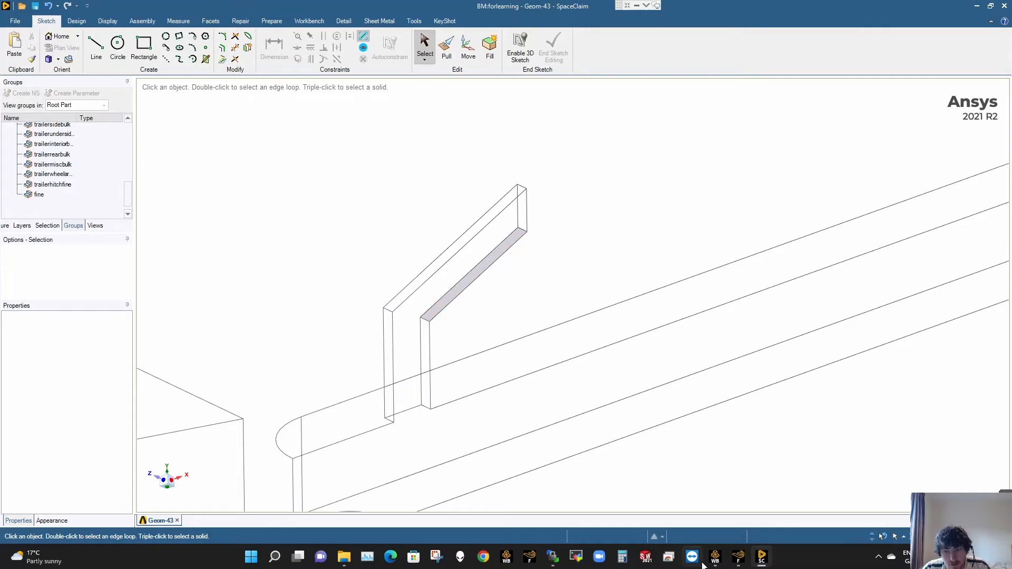
# Switch to Workbench to view the Fluent (with Fluent Meshing) systems in the project schematic, and return to SpaceClaim.
pyautogui.click(739, 558)
pyautogui.click(716, 559)
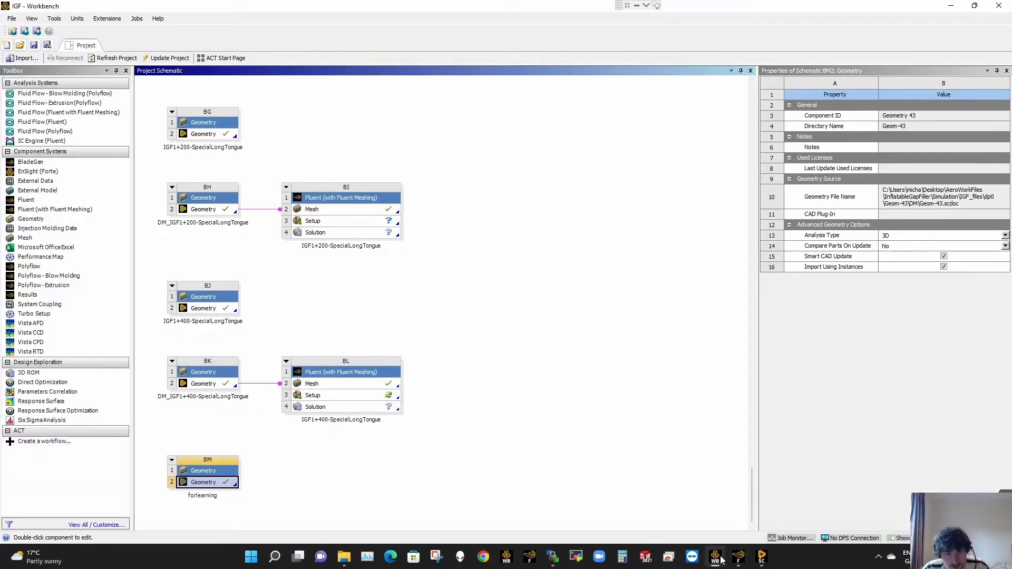
pyautogui.rightClick(327, 202)
pyautogui.click(662, 294)
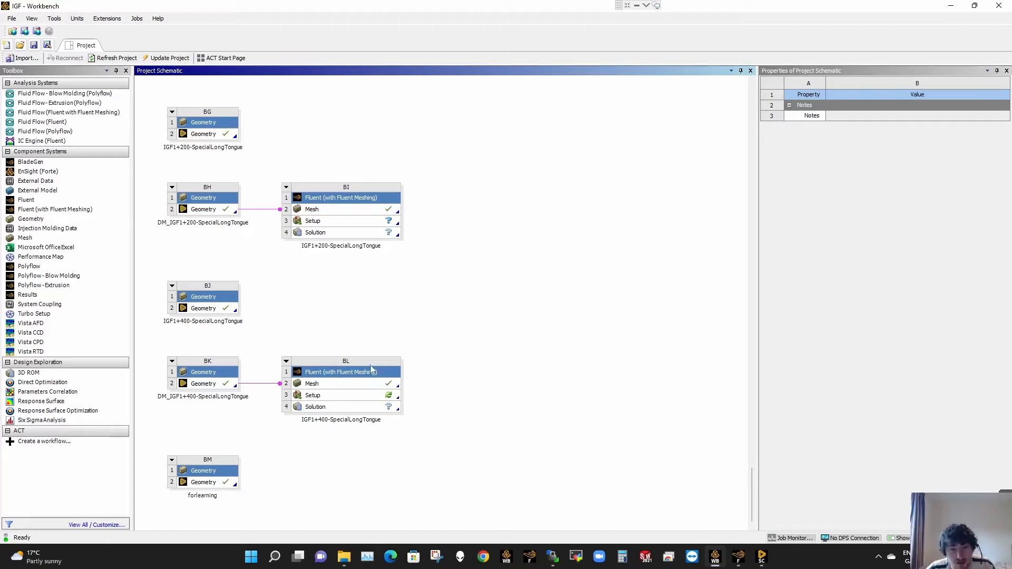
pyautogui.click(762, 562)
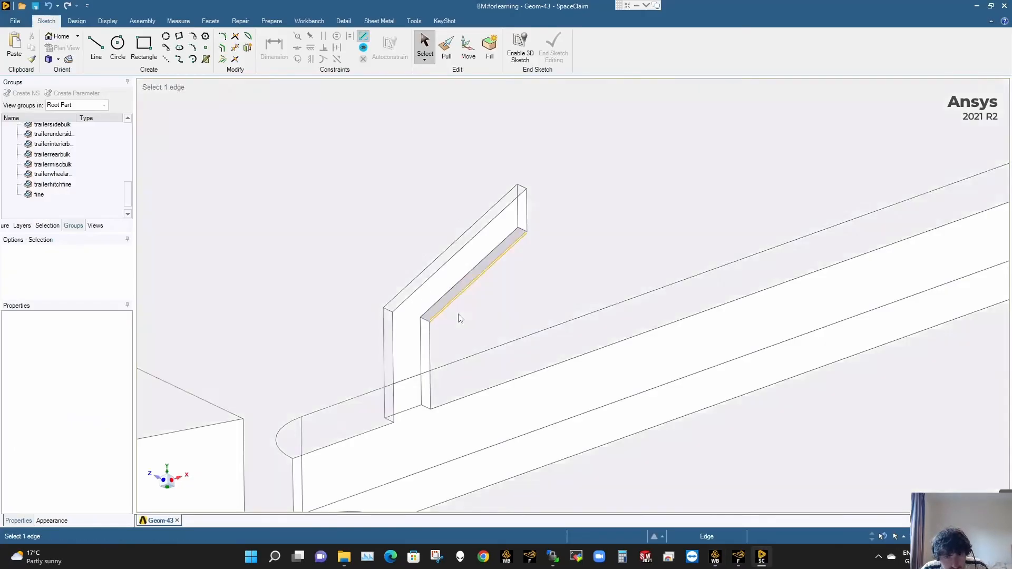
# Highlight the trailerhitchfine named selection to check whether it includes the bracket's angled underside face.
pyautogui.click(451, 305)
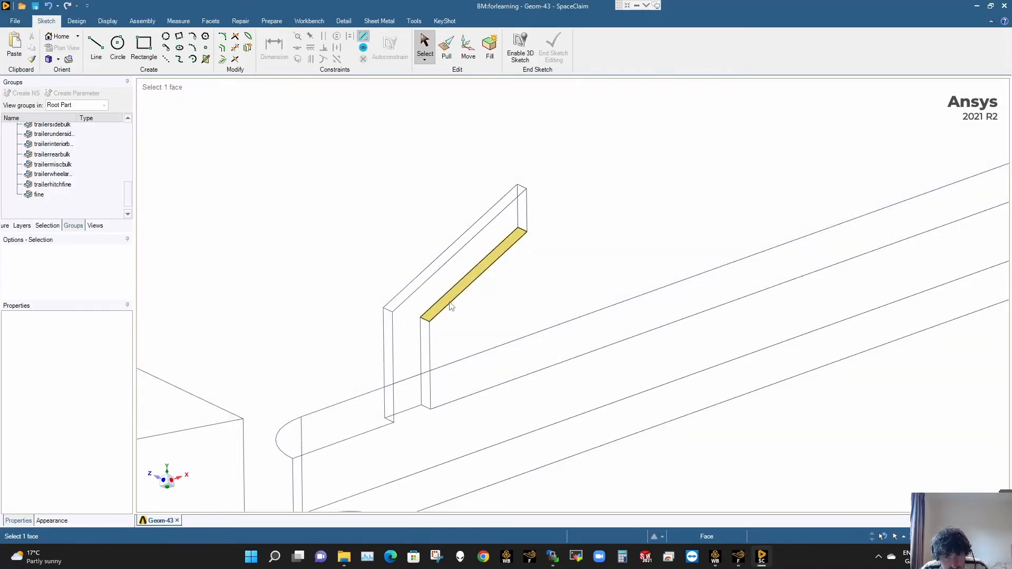
pyautogui.click(52, 185)
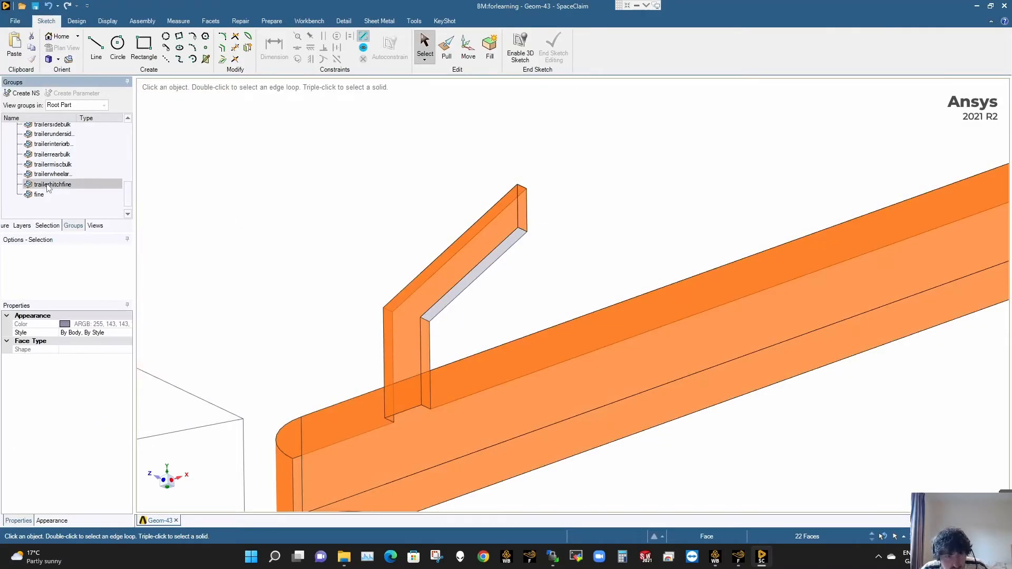
pyautogui.click(217, 204)
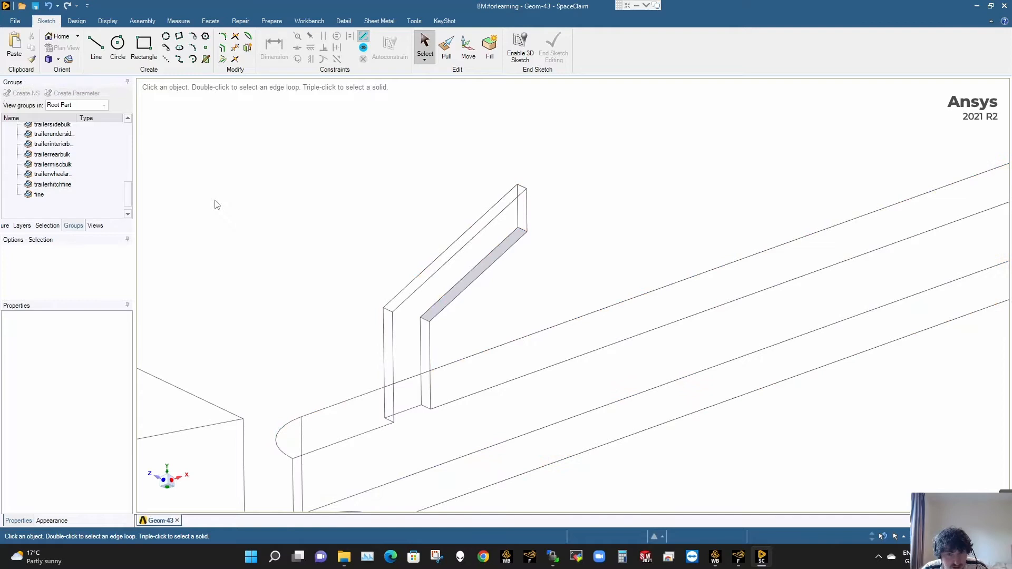
pyautogui.rightClick(70, 186)
pyautogui.click(96, 279)
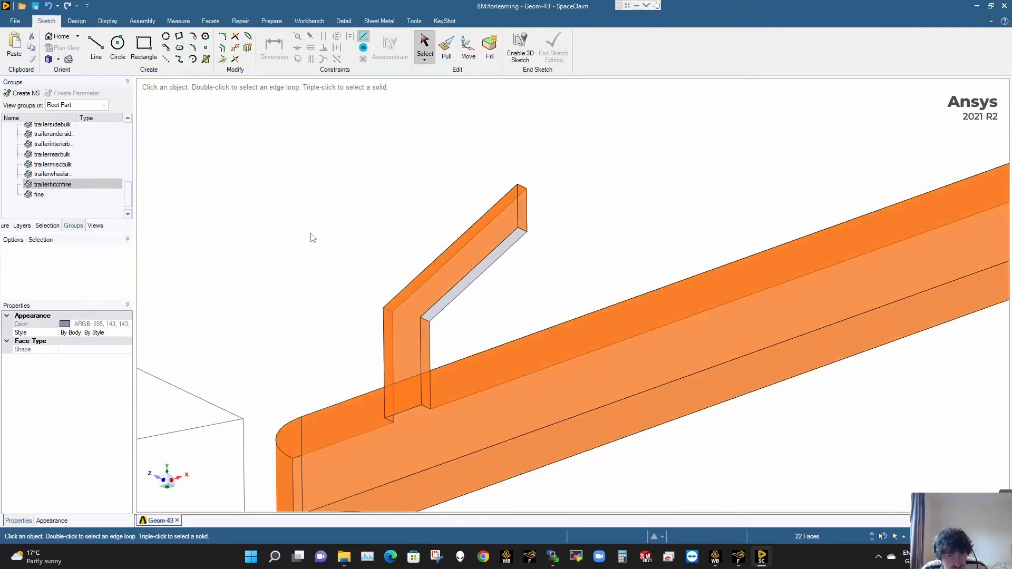
# Create a named selection called 2 from the trailerhitchfine faces plus the bracket's angled underside face.
pyautogui.click(63, 185)
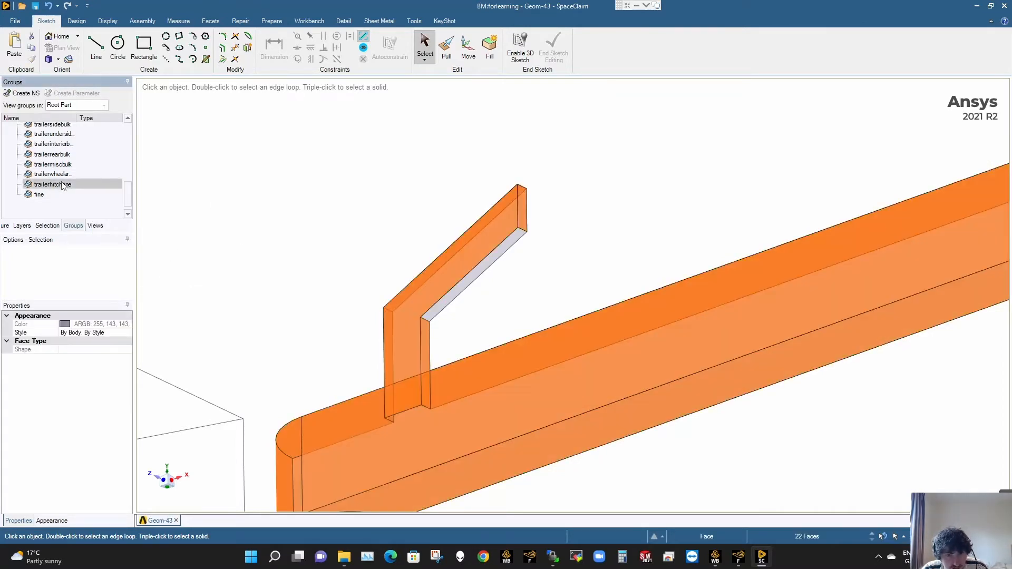
pyautogui.keyDown('ctrl'); pyautogui.click(457, 298); pyautogui.keyUp('ctrl')
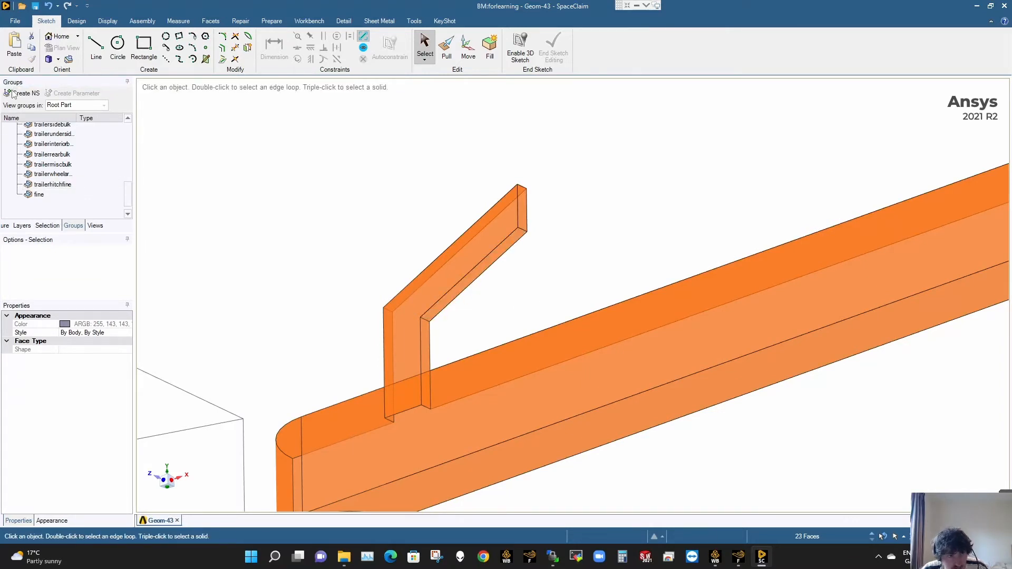
pyautogui.hotkey('ctrl', 'g')
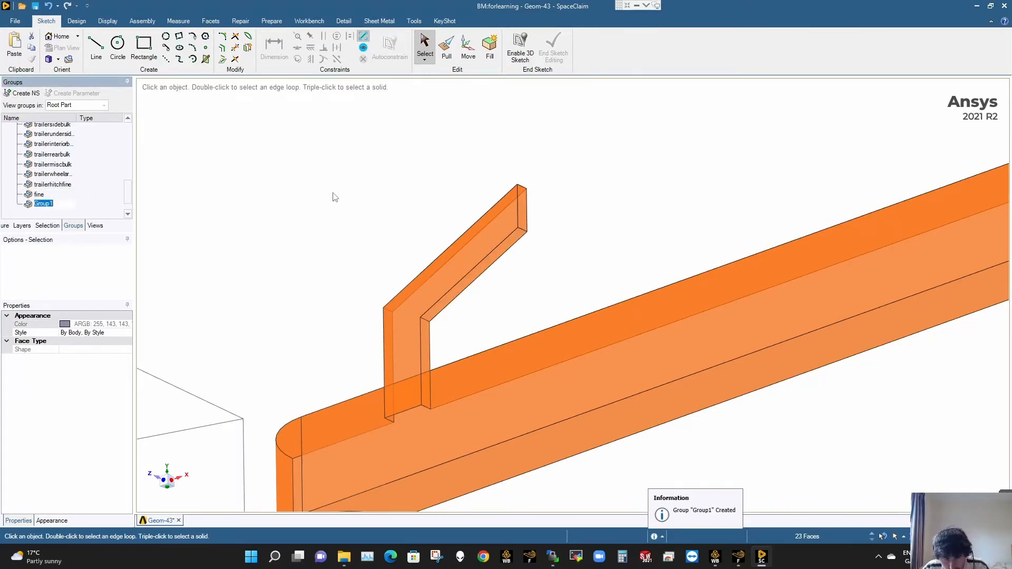
pyautogui.click(333, 197)
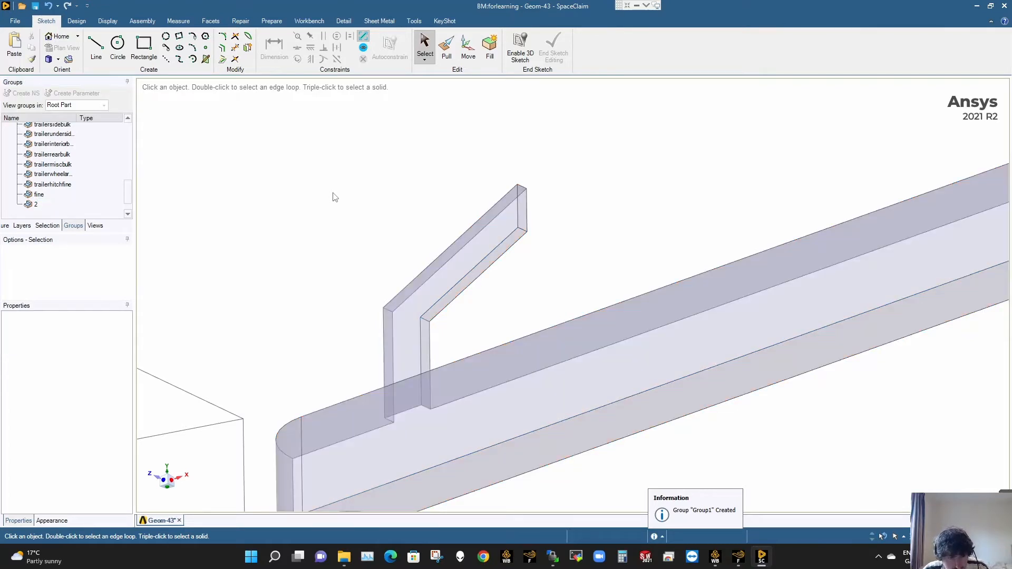
# Copy the name of the trailerhitchfine named selection and delete that old group.
pyautogui.click(56, 186)
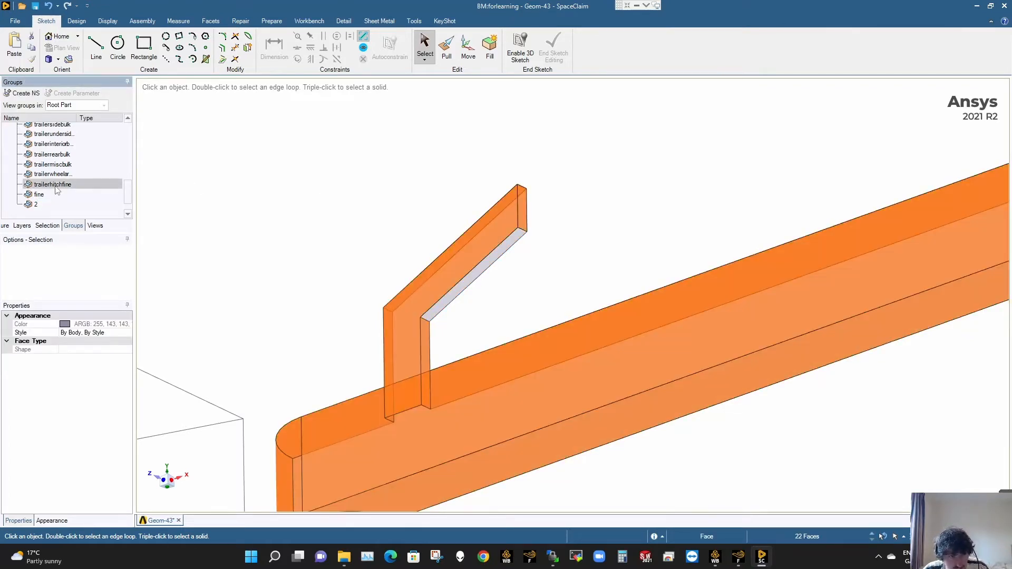
pyautogui.hotkey('ctrl', 'c')
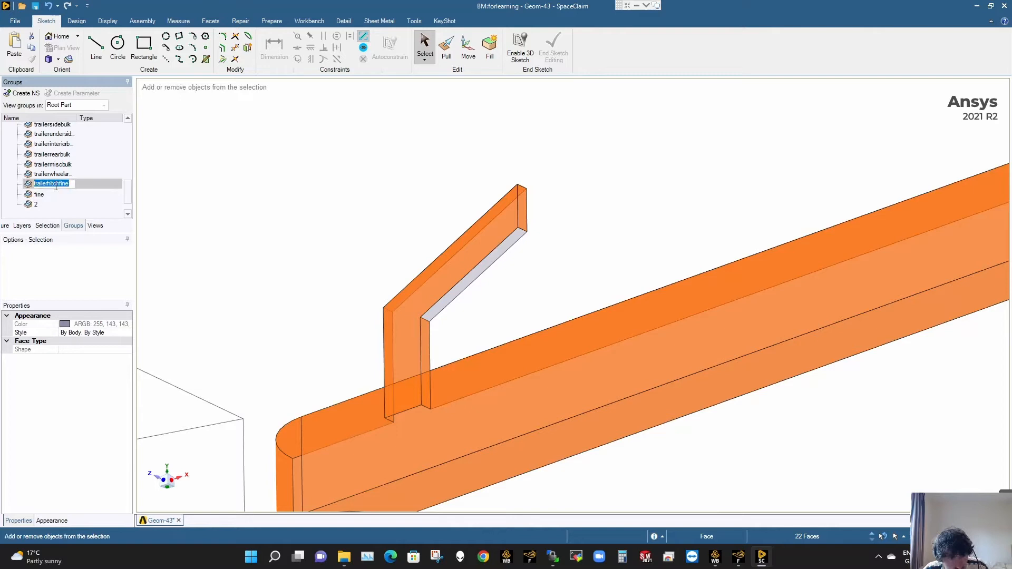
pyautogui.click(190, 169)
pyautogui.click(91, 186)
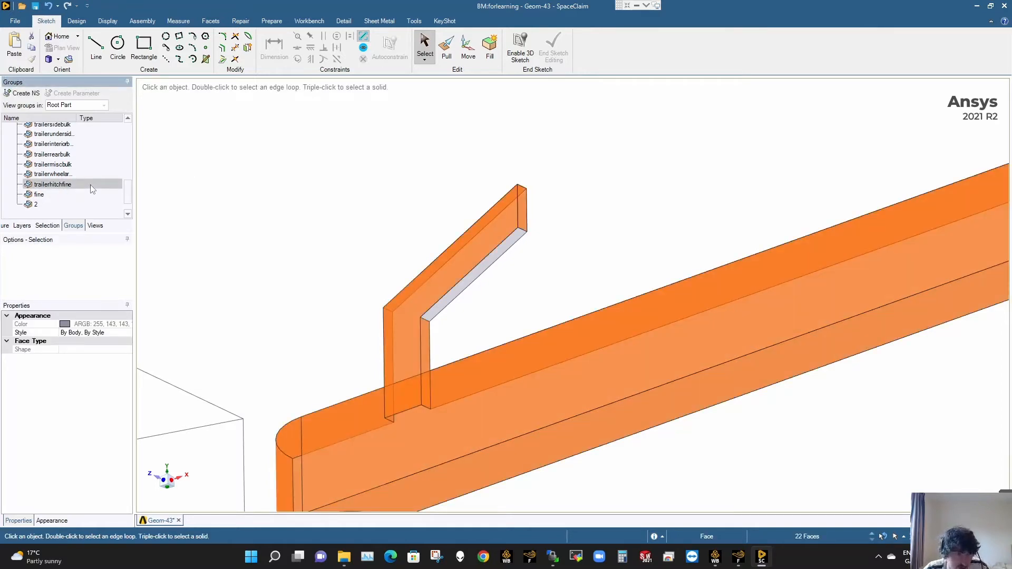
pyautogui.press('Delete')
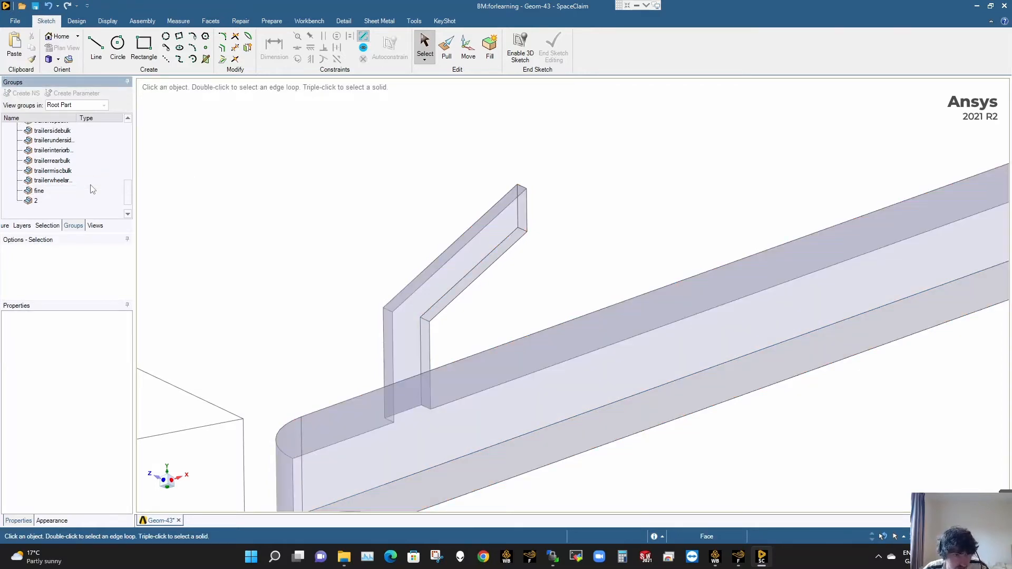
# Rename named selection 2 as trailerhitchfine and highlight its faces to check the bracket face is included.
pyautogui.click(35, 201)
pyautogui.click(38, 203)
pyautogui.hotkey('ctrl', 'v')
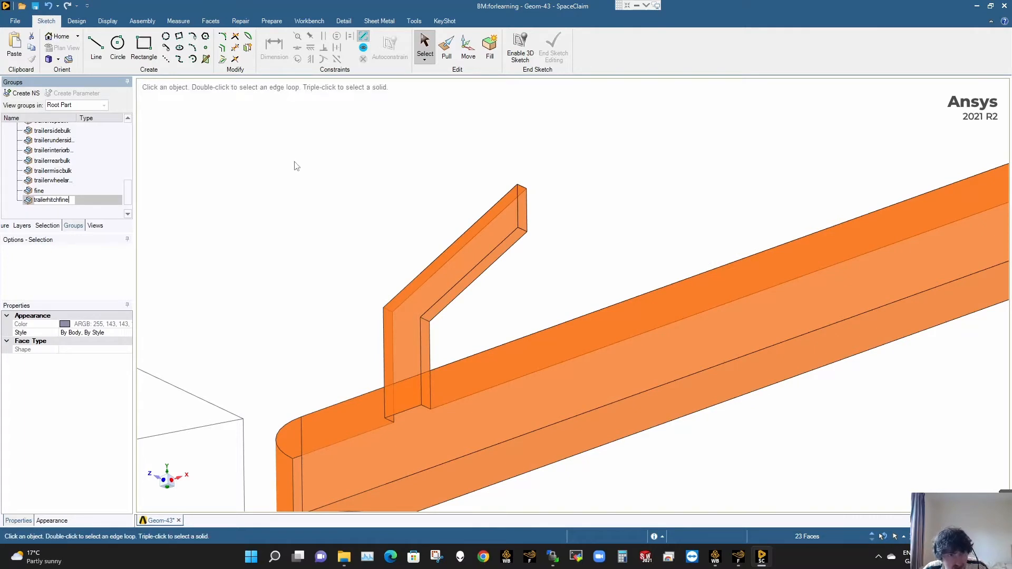
pyautogui.click(294, 163)
pyautogui.click(82, 200)
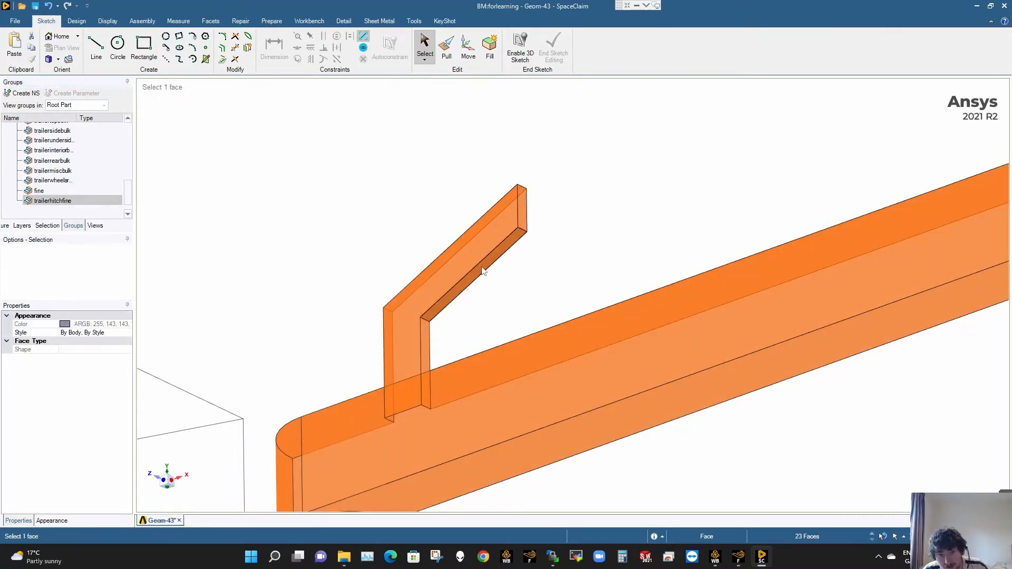
# Clear the trailerhitchfine highlight and box-select the whole van and trailer to inspect their edges, leaving nothing selected.
pyautogui.rightClick(69, 199)
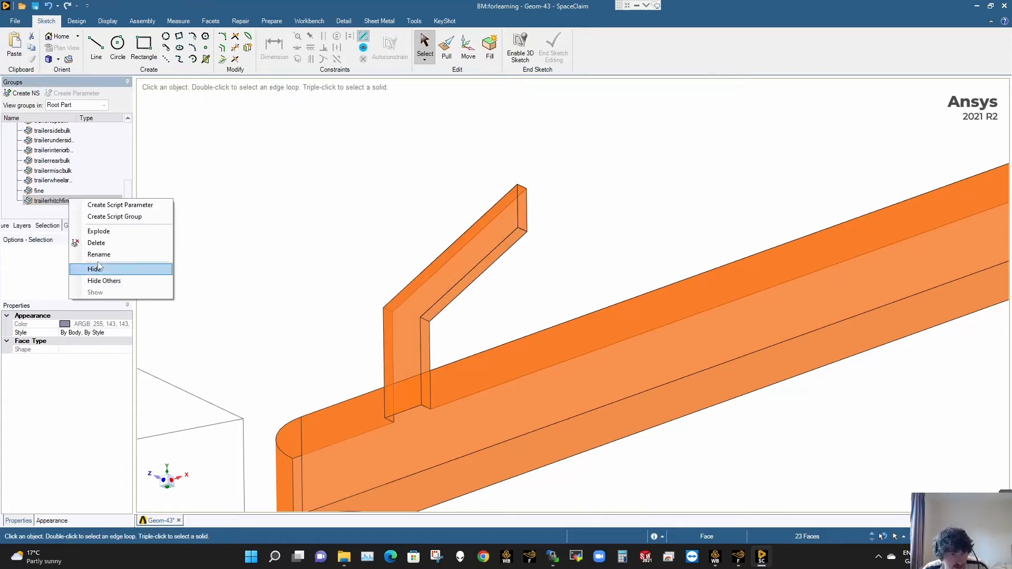
pyautogui.click(97, 266)
pyautogui.click(254, 235)
pyautogui.scroll(-10, 455, 289)
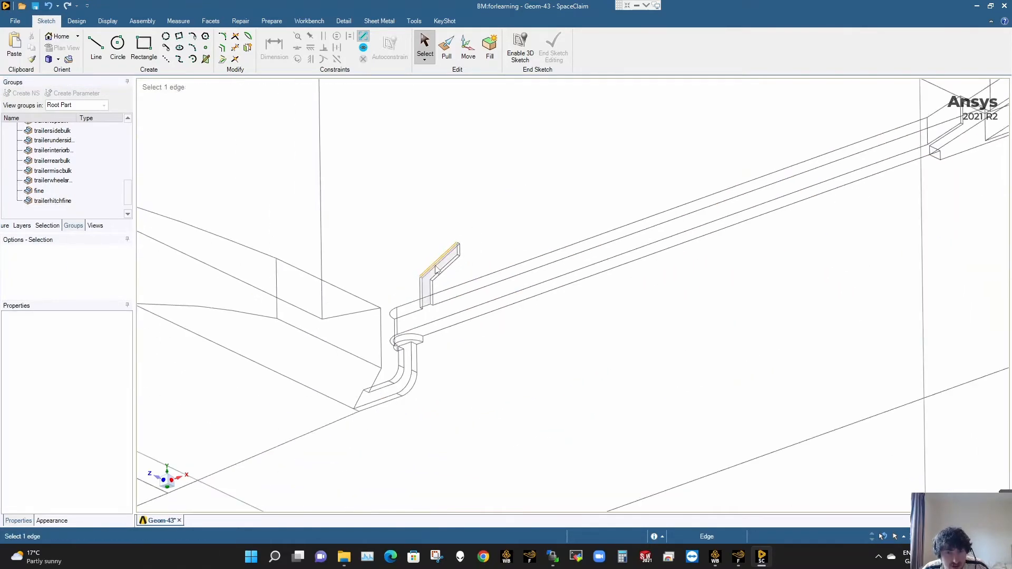
pyautogui.scroll(-2, 560, 303)
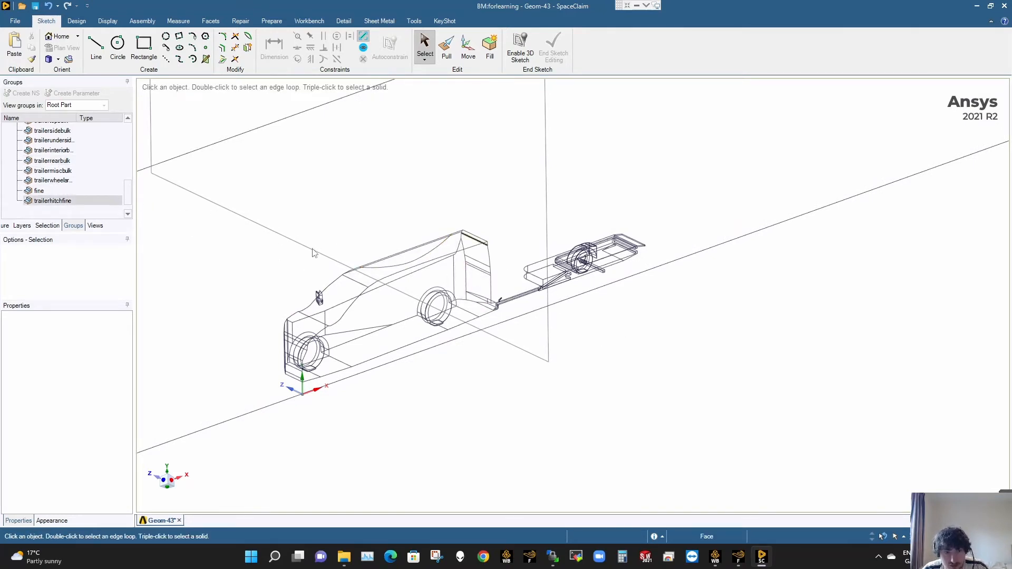
pyautogui.scroll(-1, 466, 242)
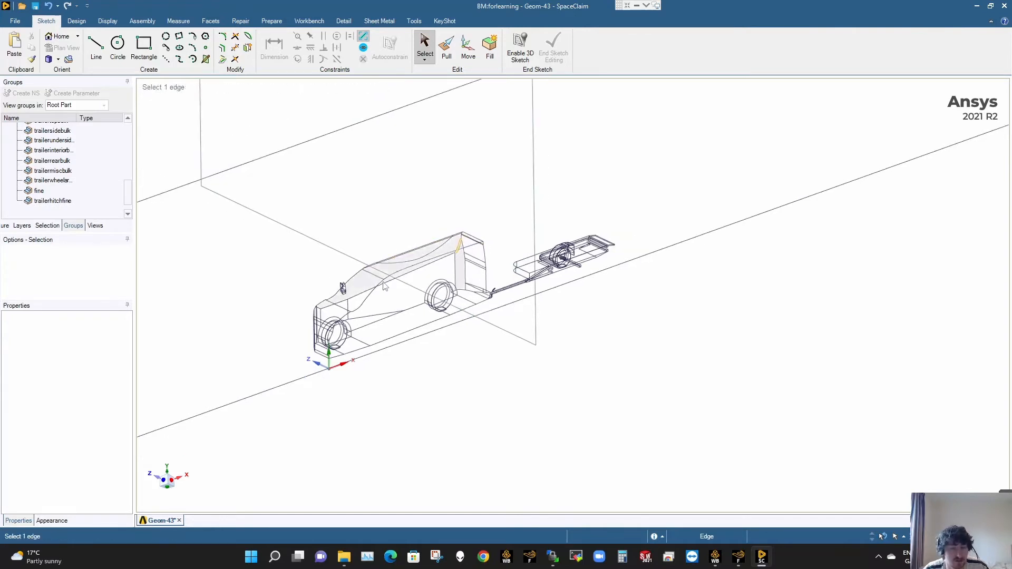
pyautogui.moveTo(248, 191); pyautogui.dragTo(850, 409)
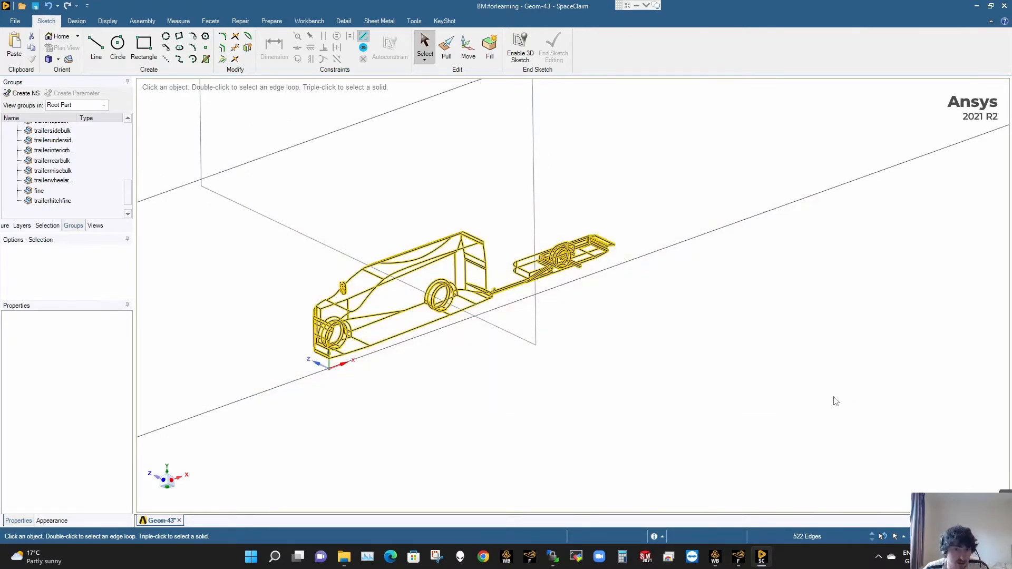
pyautogui.click(835, 402)
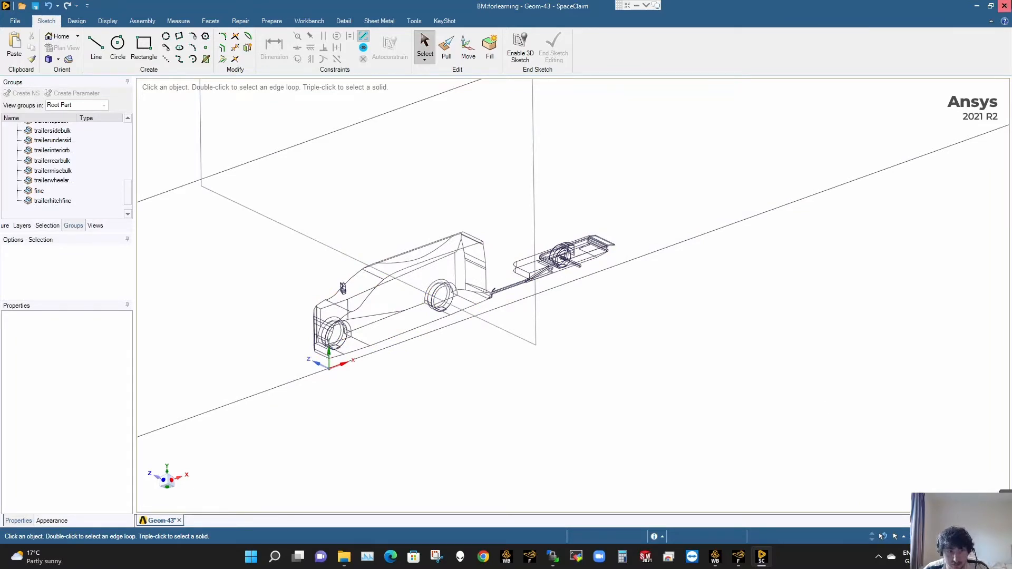
# Close SpaceClaim to return to the Workbench project and view the actions available for the forlearning geometry system.
pyautogui.click(1004, 6)
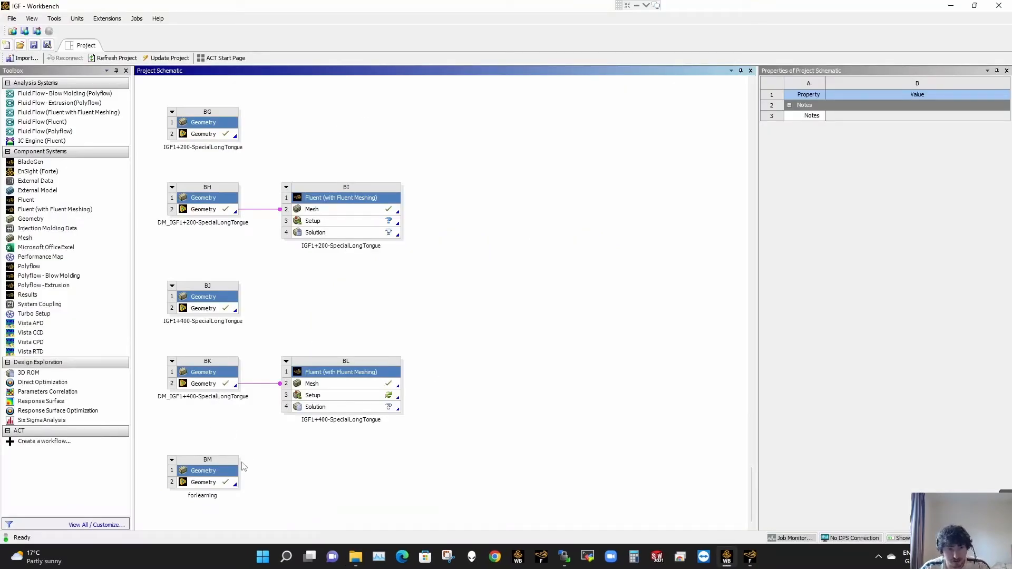
pyautogui.moveTo(213, 485)
pyautogui.mouseDown()
pyautogui.moveTo(258, 482)
pyautogui.moveTo(220, 483)
pyautogui.mouseUp()
pyautogui.rightClick(211, 472)
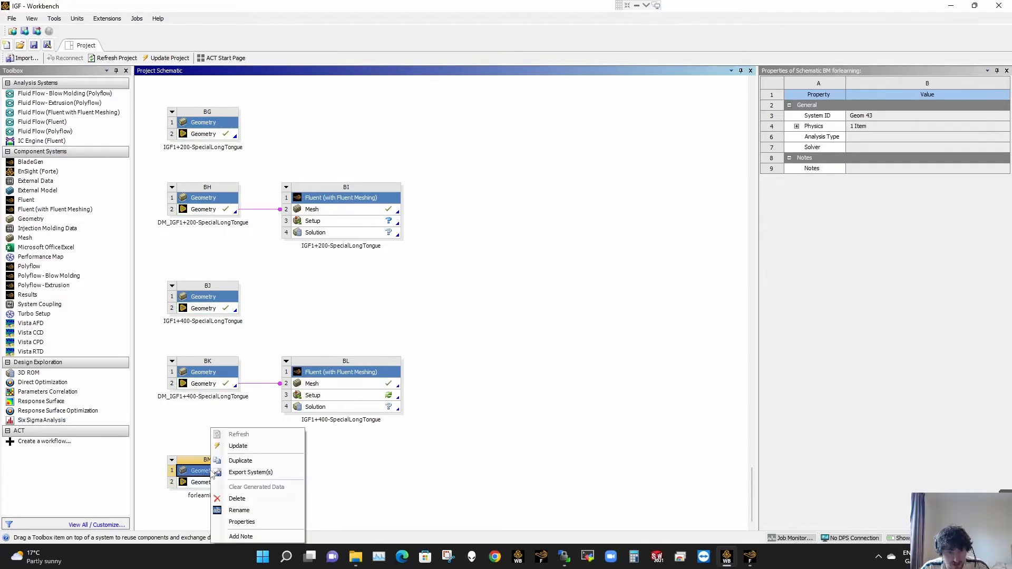
pyautogui.click(481, 458)
pyautogui.rightClick(226, 482)
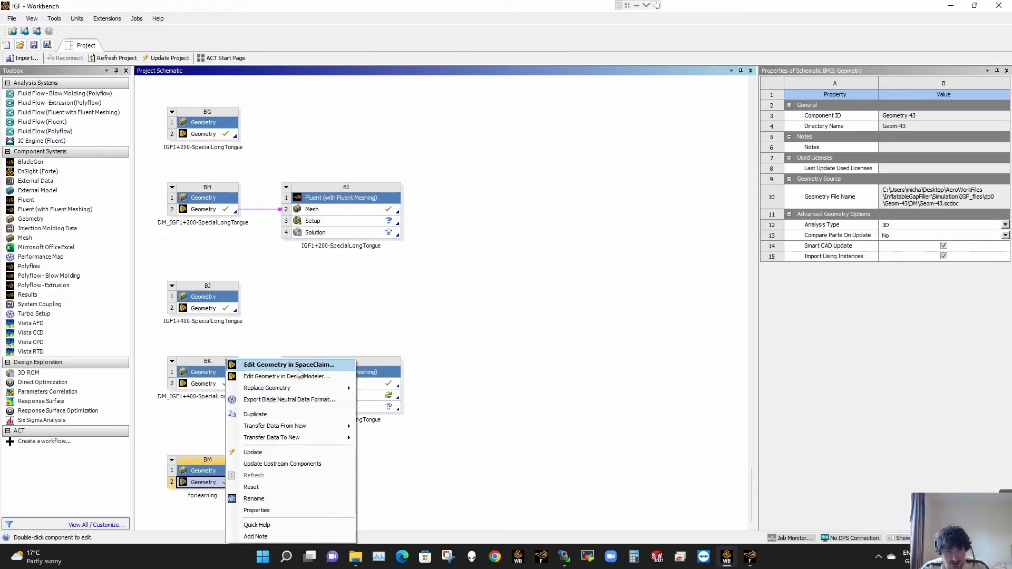
pyautogui.click(359, 404)
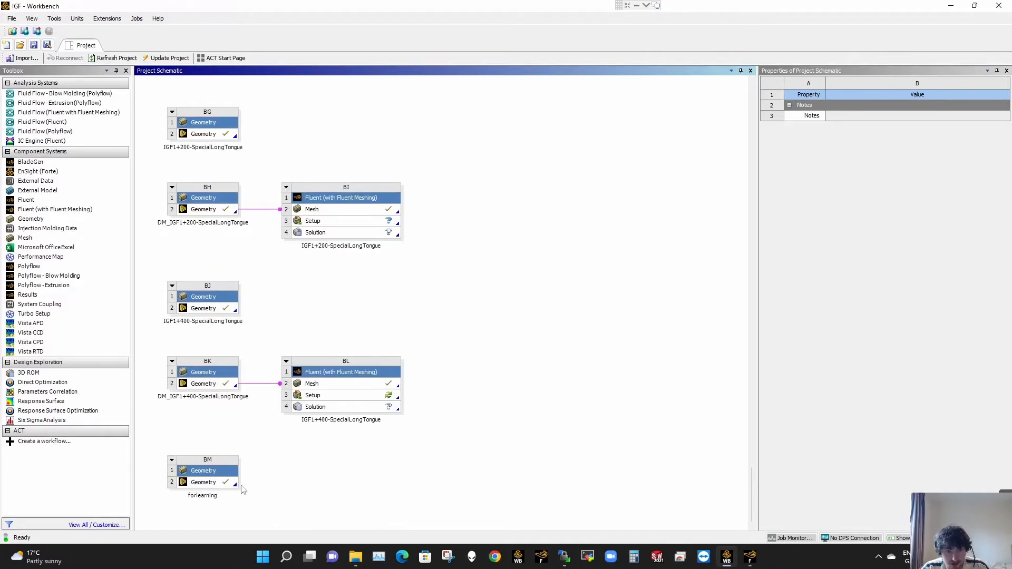
pyautogui.rightClick(208, 478)
pyautogui.click(560, 482)
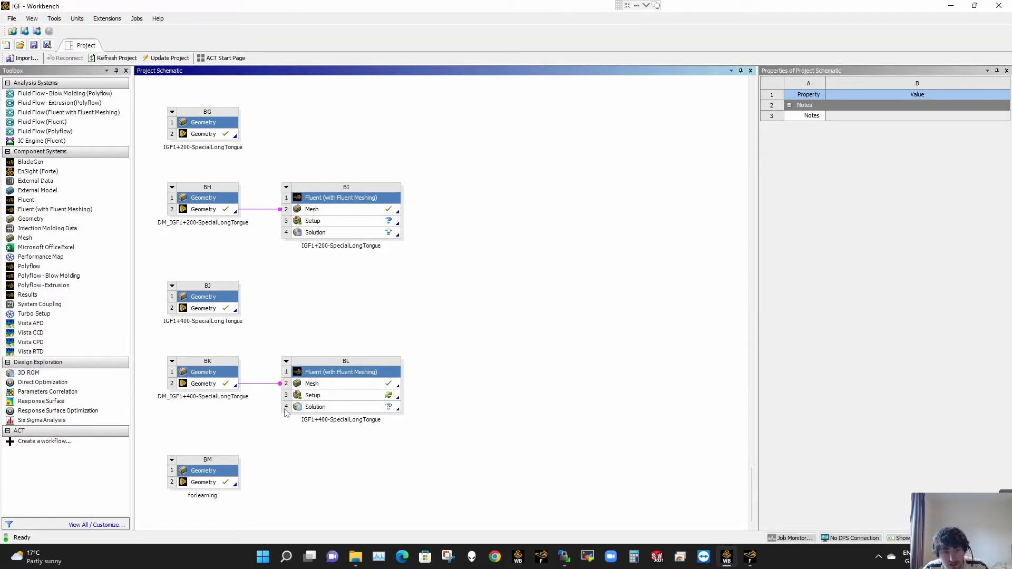
# Select the Mesh cell of the IGF1+400-SpecialLongTongue Fluent system and save the project.
pyautogui.click(333, 393)
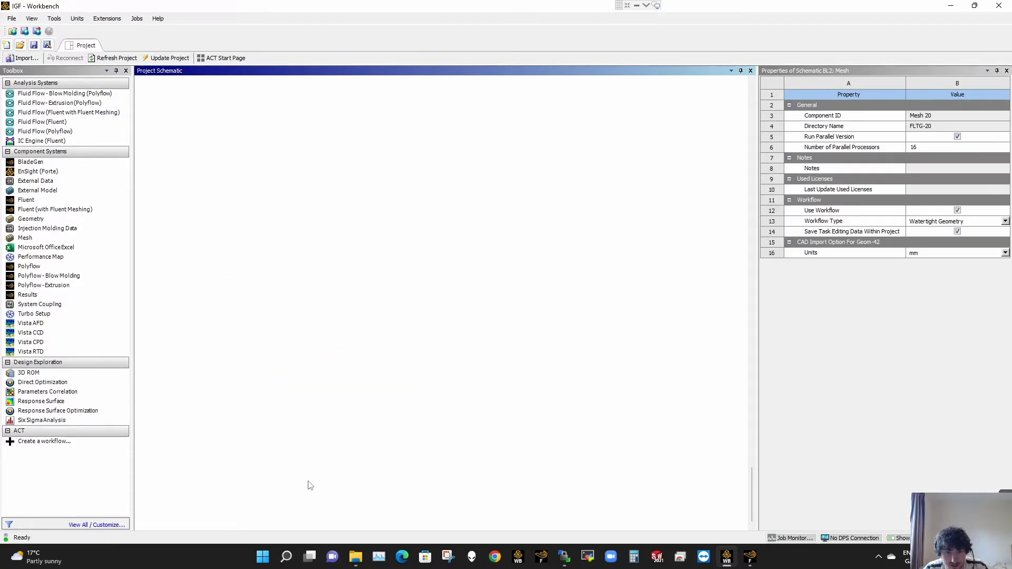
pyautogui.click(310, 486)
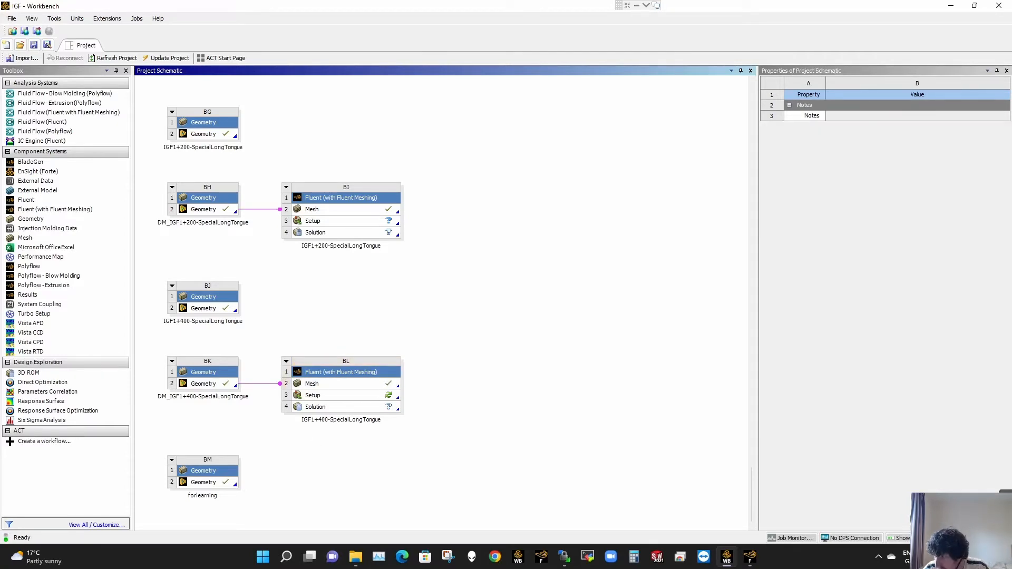
pyautogui.scroll(2, 744, 422)
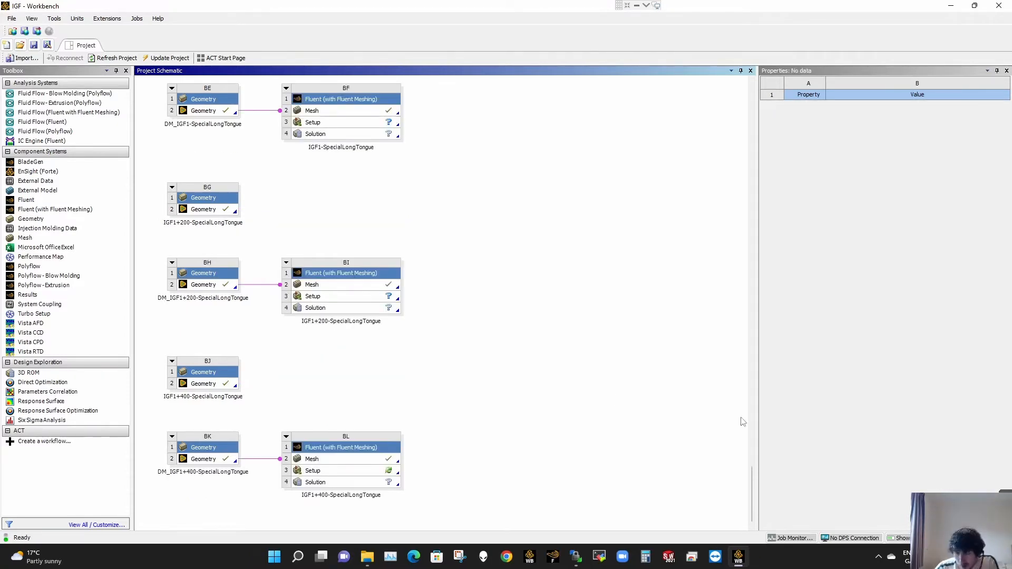
pyautogui.click(340, 460)
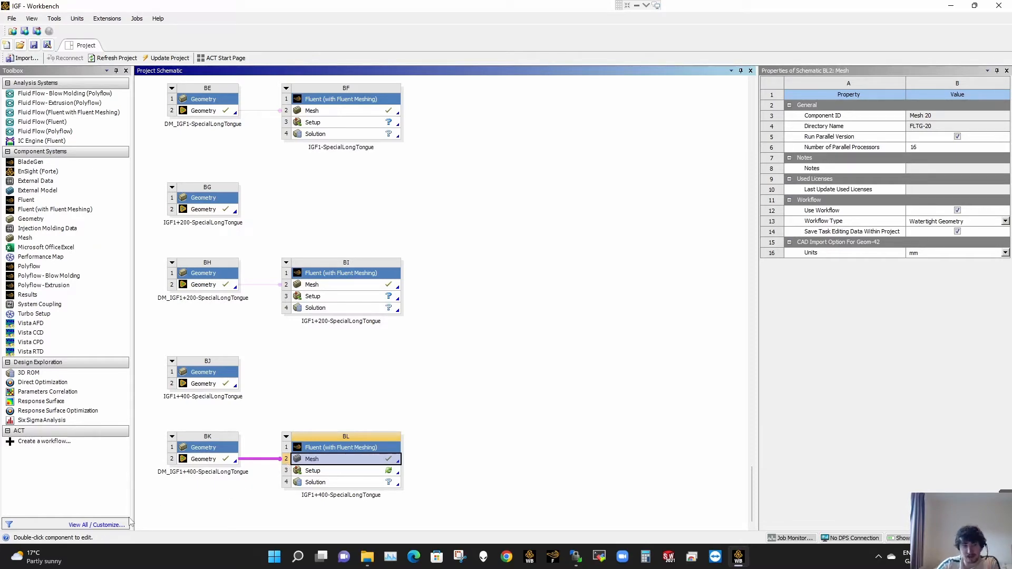
pyautogui.click(324, 471)
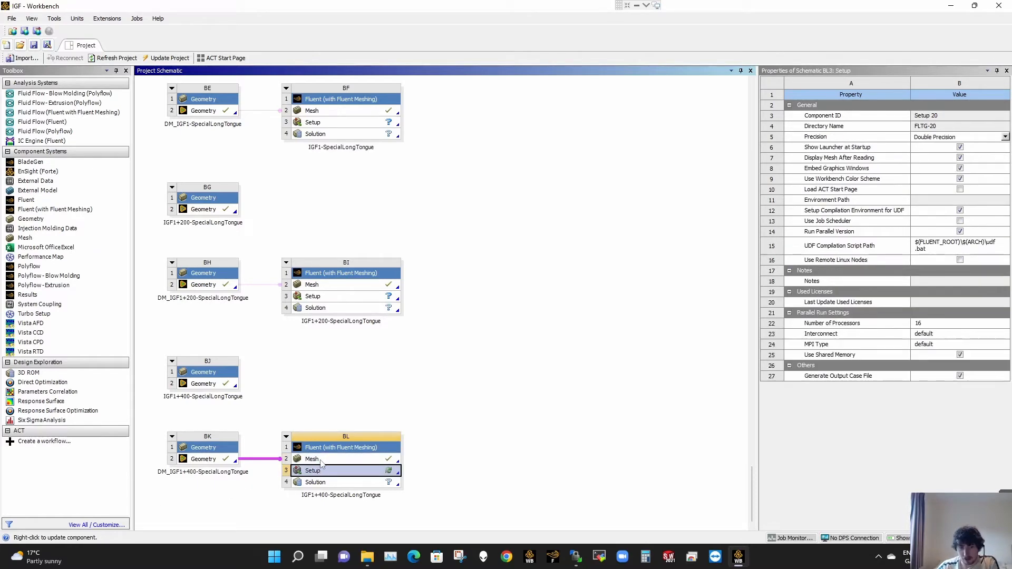
pyautogui.click(372, 463)
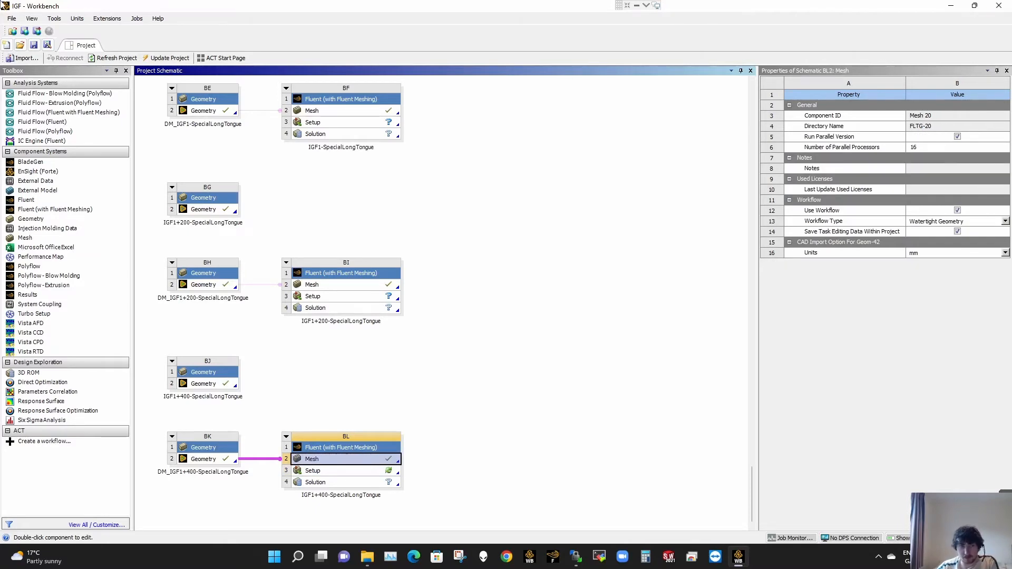
pyautogui.click(34, 44)
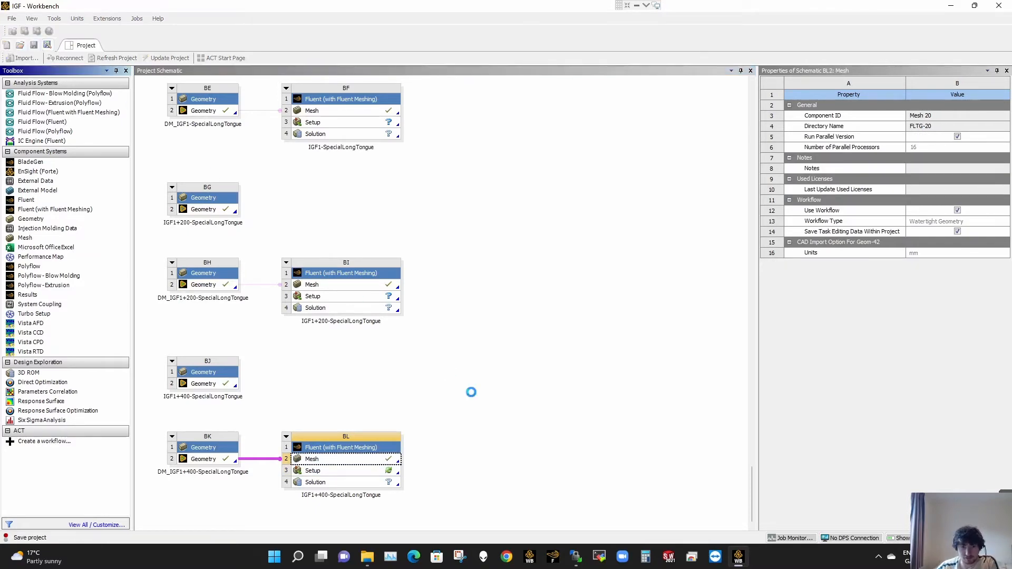
# Open the Setup of the IGF1+400-SpecialLongTongue system in Fluent with double precision and 16 solver processes.
pyautogui.click(350, 471)
pyautogui.rightClick(350, 471)
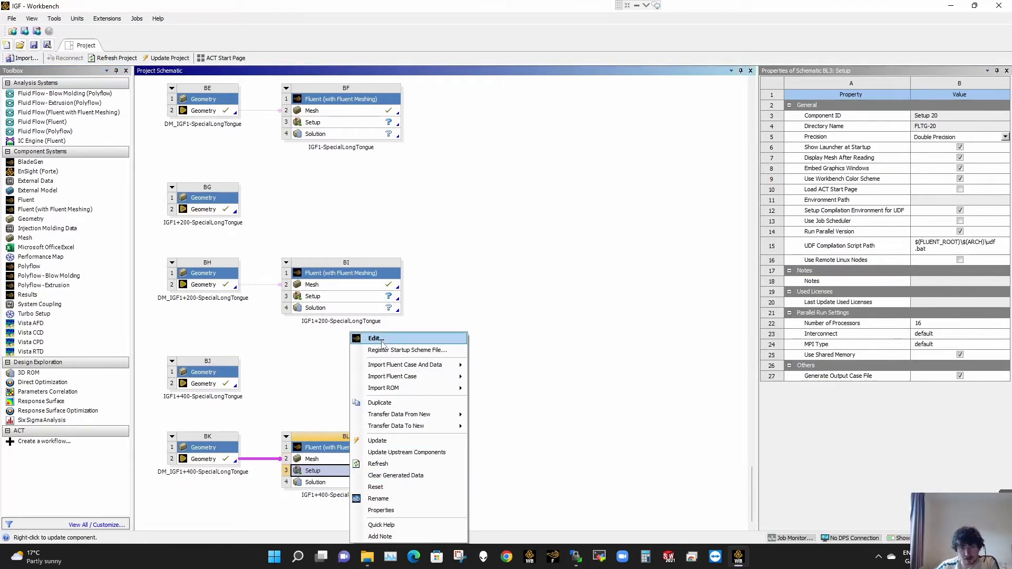
pyautogui.click(382, 344)
pyautogui.click(502, 318)
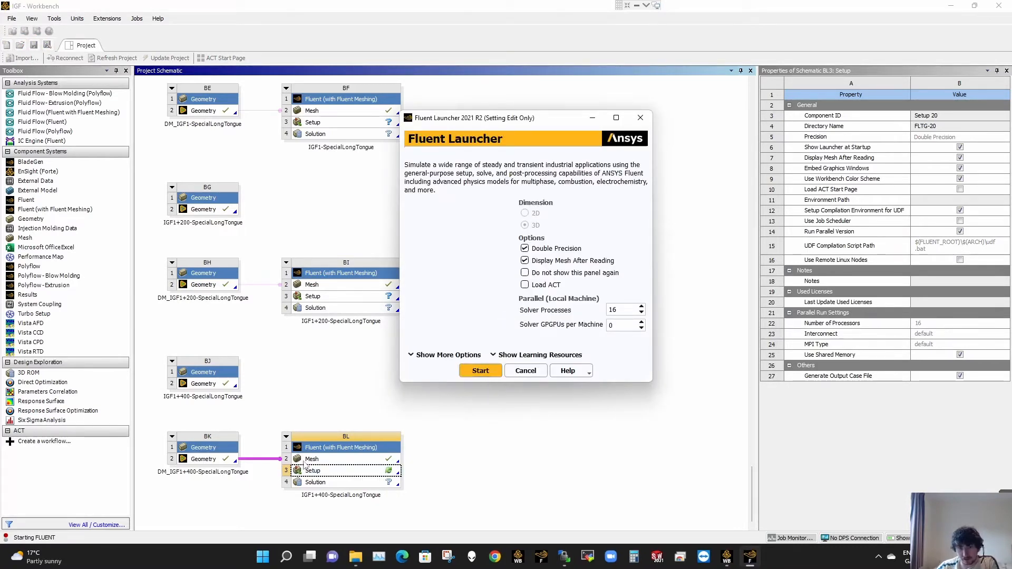
pyautogui.click(481, 371)
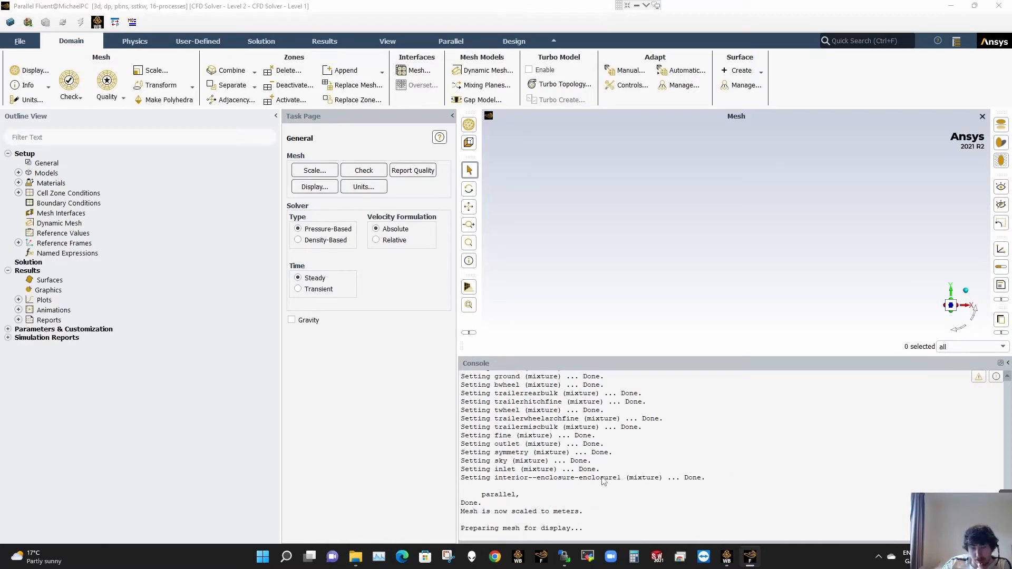
# Read through the zone names listed in the Fluent console as the mesh loads.
pyautogui.scroll(1, 603, 481)
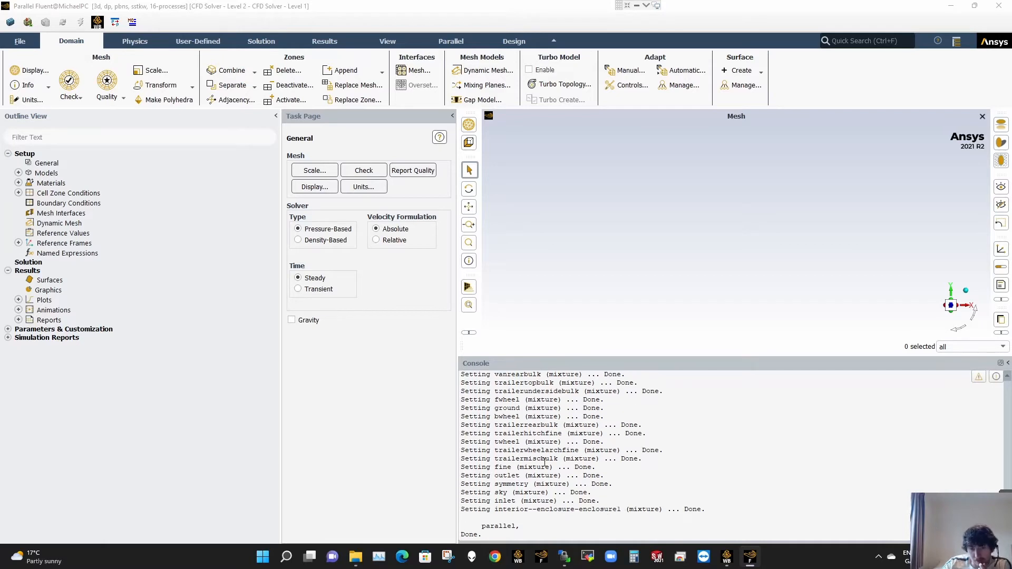
pyautogui.scroll(1, 527, 424)
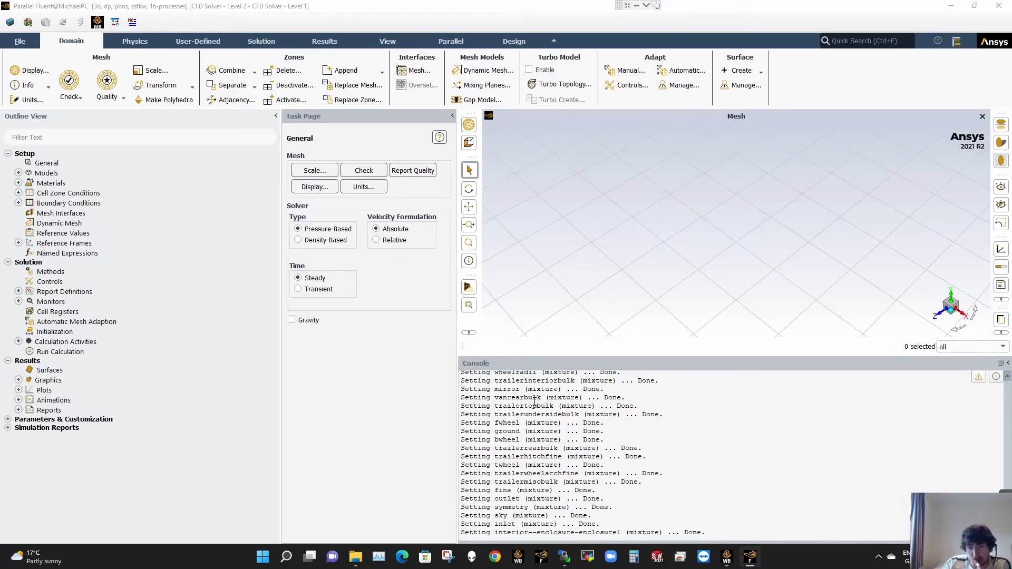
pyautogui.scroll(4, 534, 403)
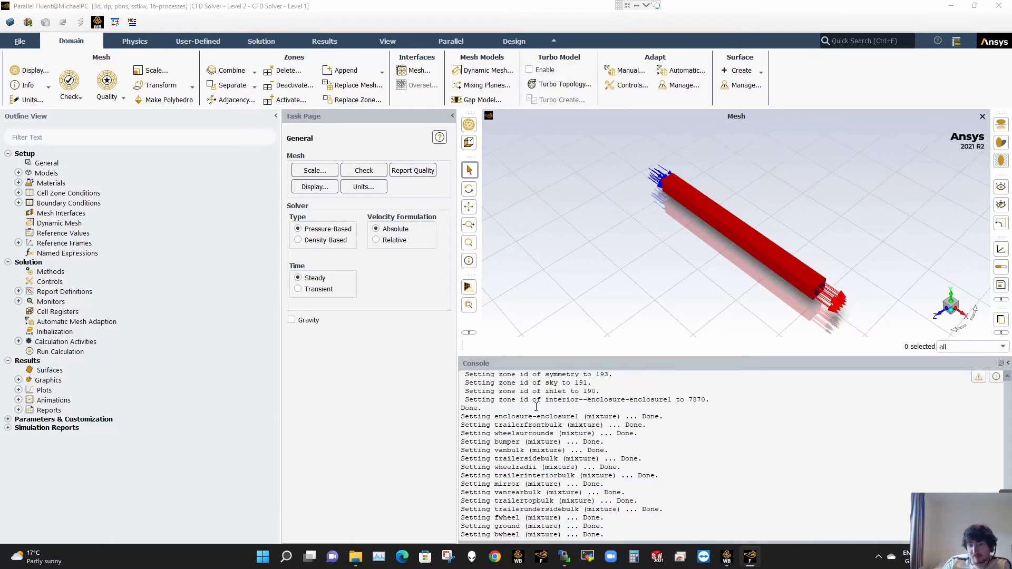
pyautogui.scroll(-1, 536, 407)
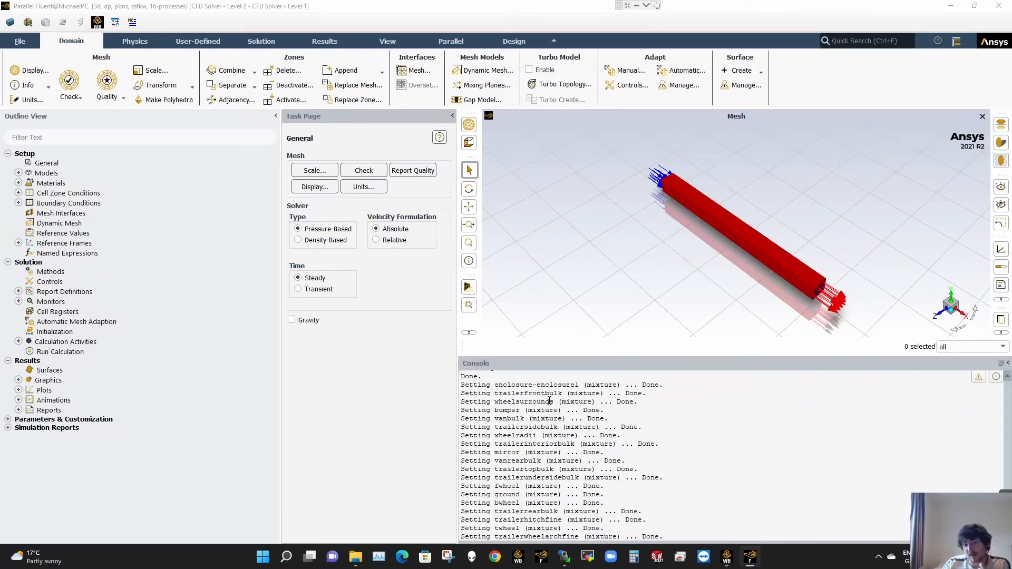
pyautogui.scroll(-3, 550, 403)
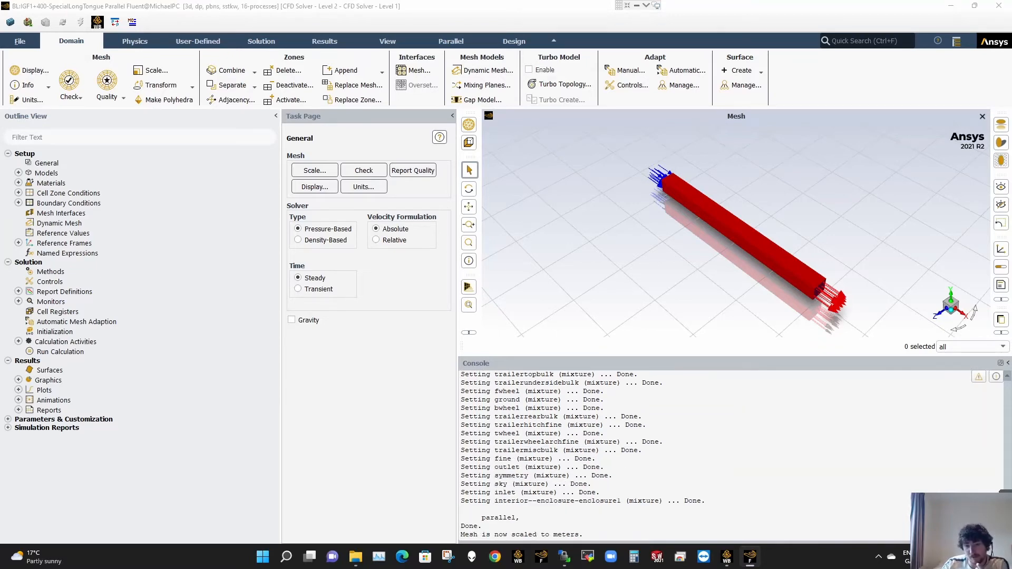
# Switch to Workbench to look over the other SpecialLongTongue systems in the project schematic and return to Fluent.
pyautogui.hotkey('alt', 'Tab')
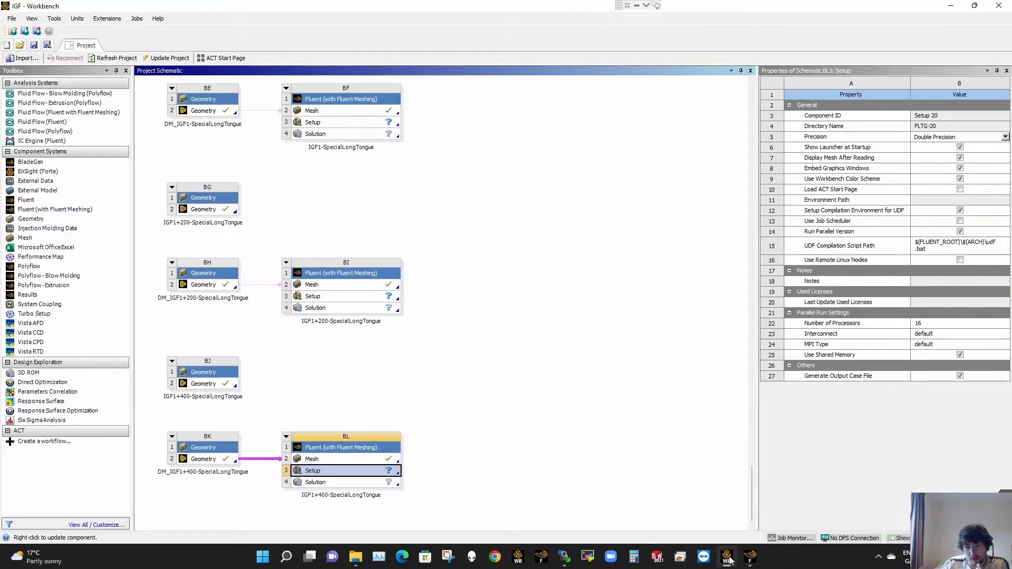
pyautogui.scroll(10, 722, 432)
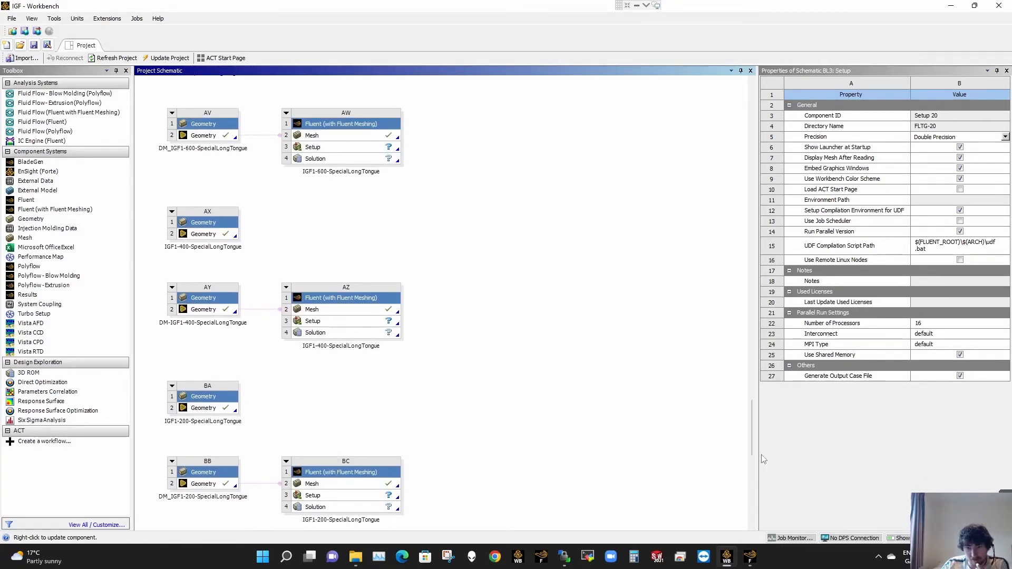
pyautogui.moveTo(752, 428); pyautogui.dragTo(753, 533)
pyautogui.click(749, 556)
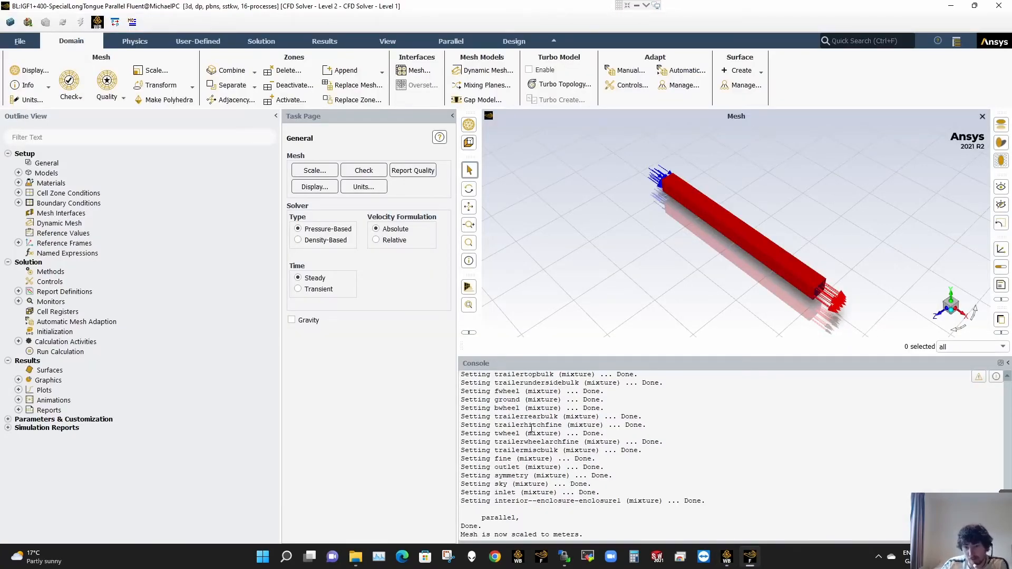
# Examine the zones included in the drag report definition, close it unchanged, and view the solver's reference values.
pyautogui.scroll(4, 553, 442)
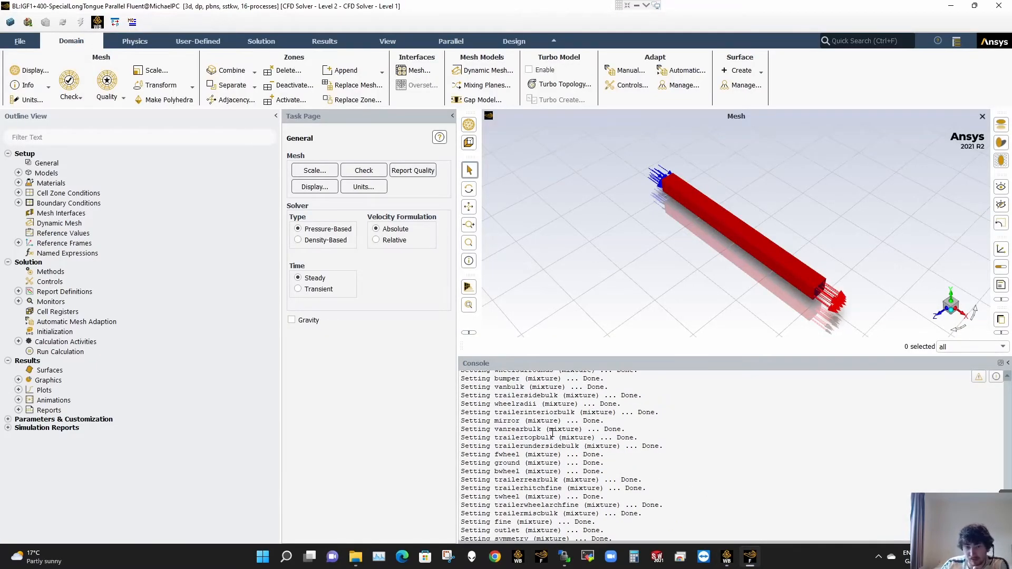
pyautogui.click(18, 292)
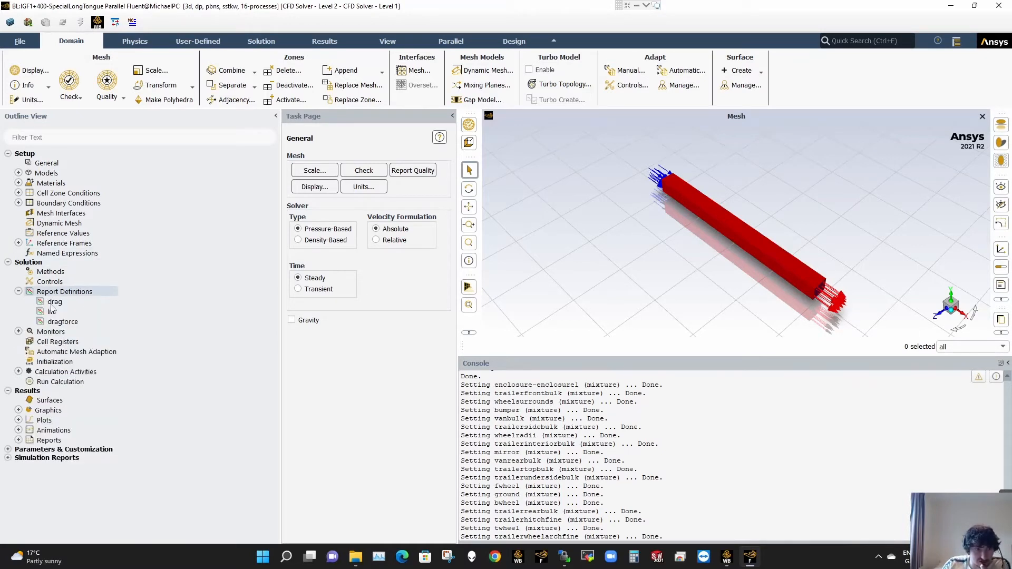
pyautogui.doubleClick(53, 302)
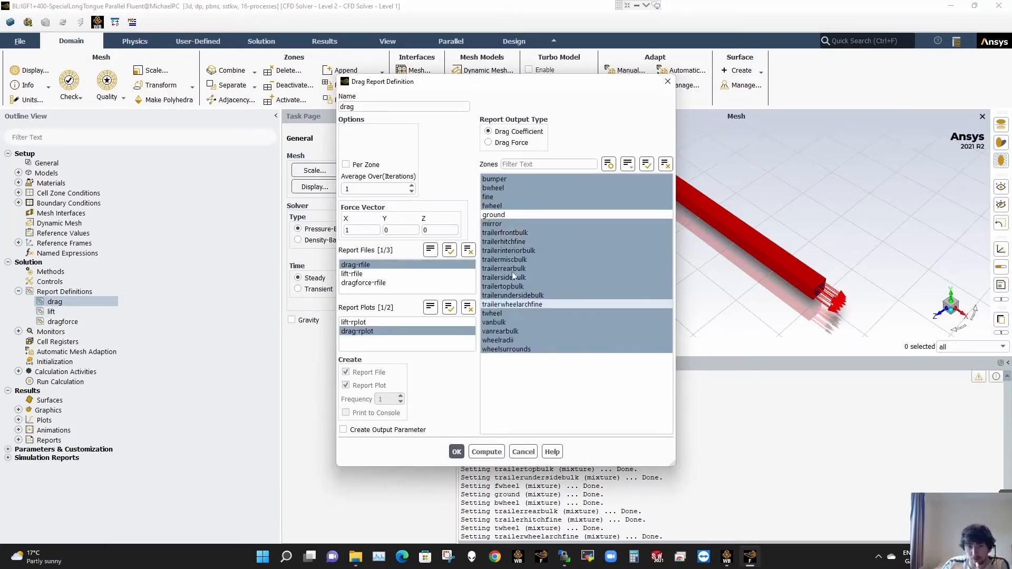
pyautogui.click(667, 82)
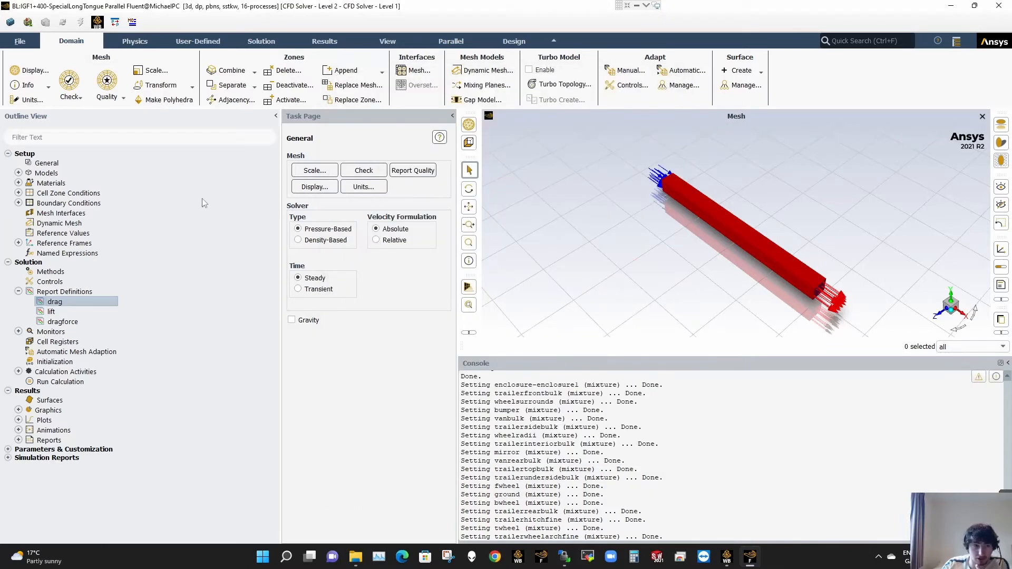
pyautogui.click(67, 233)
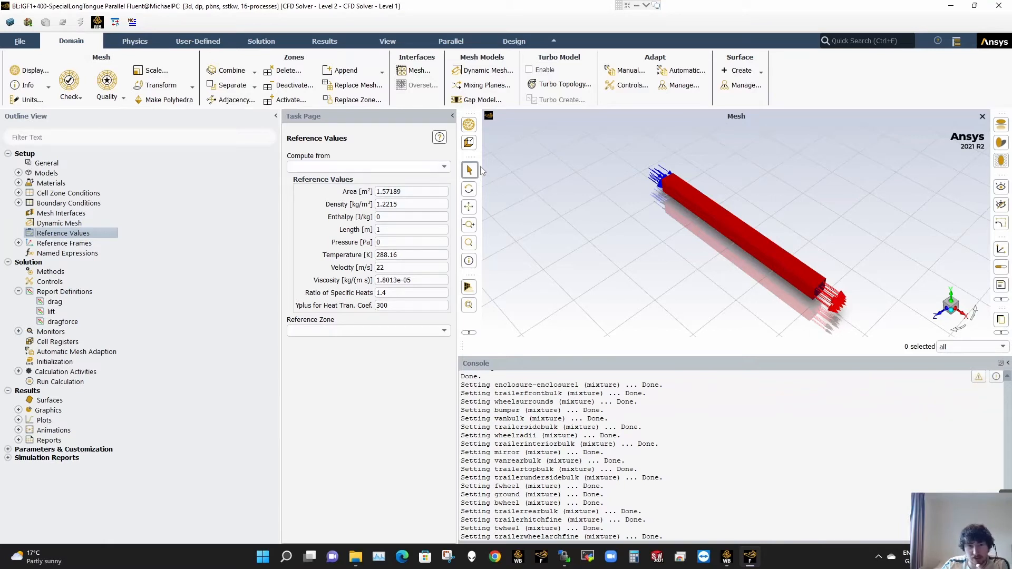
# Display the faces of all wall surfaces in the mesh view.
pyautogui.click(30, 71)
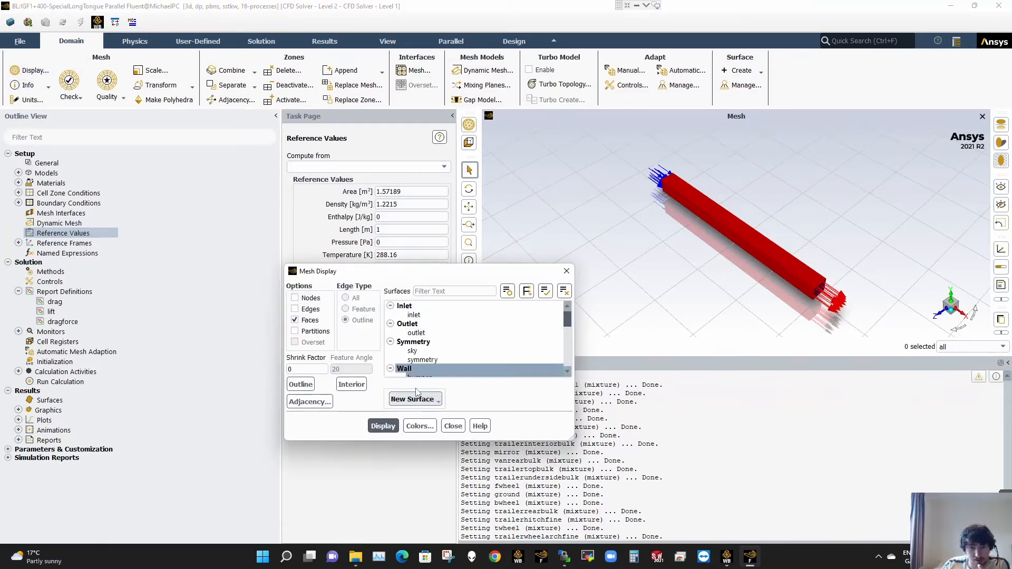
pyautogui.scroll(-3, 422, 357)
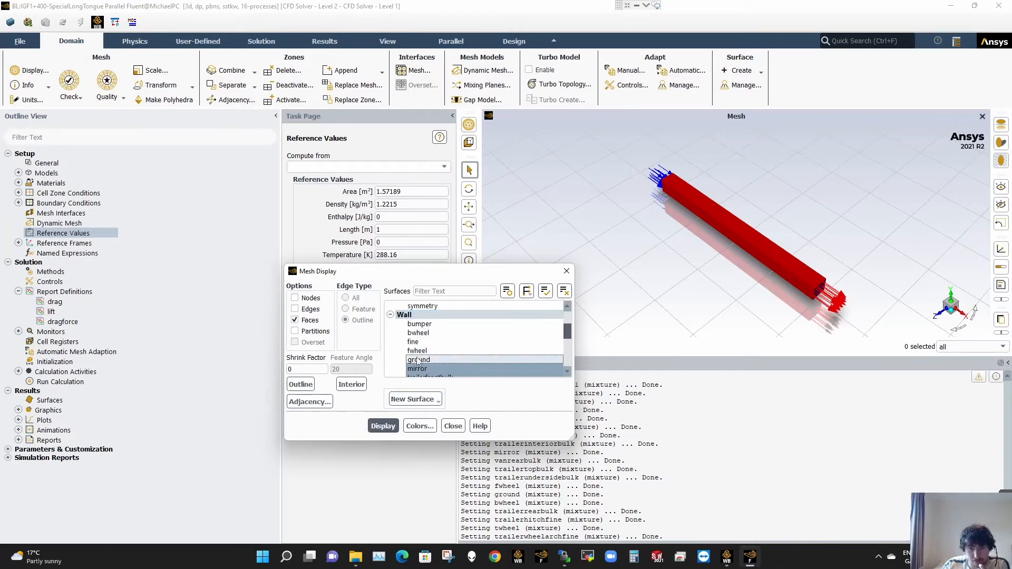
pyautogui.click(422, 315)
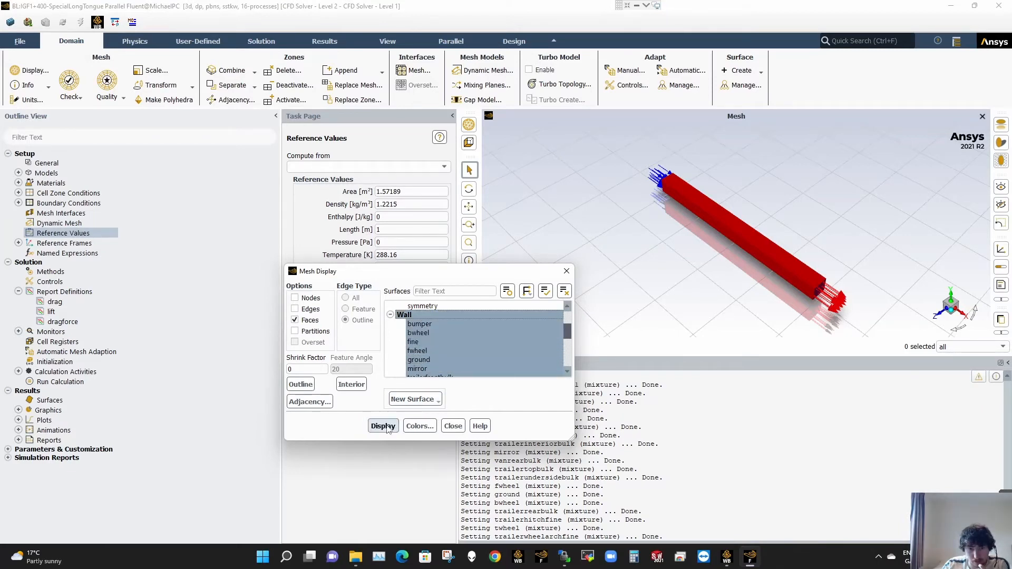
pyautogui.click(383, 426)
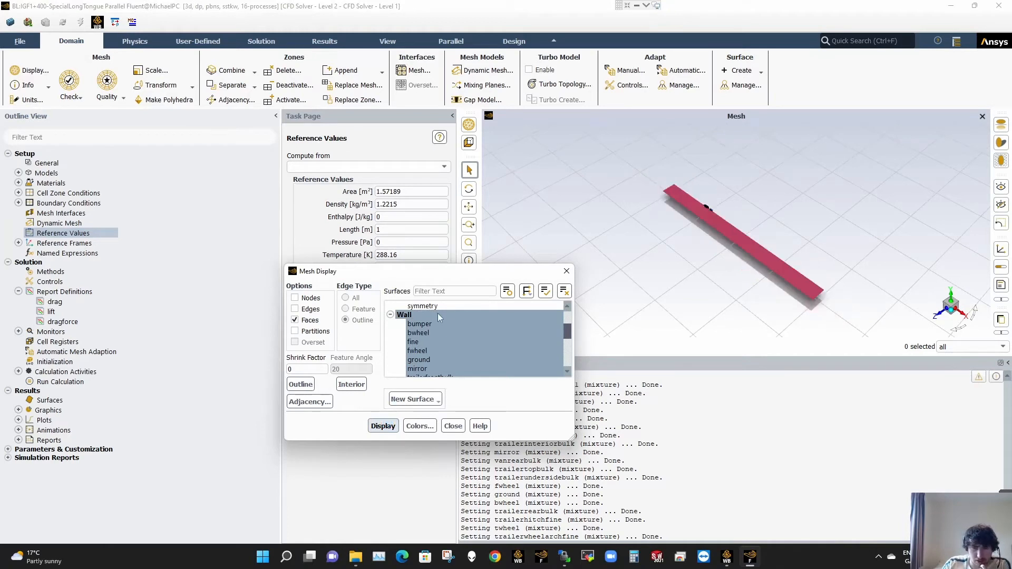
# Remove the ground from the displayed wall surfaces, fit the van and trailer in view, and inspect them from the side.
pyautogui.moveTo(465, 278); pyautogui.dragTo(421, 343)
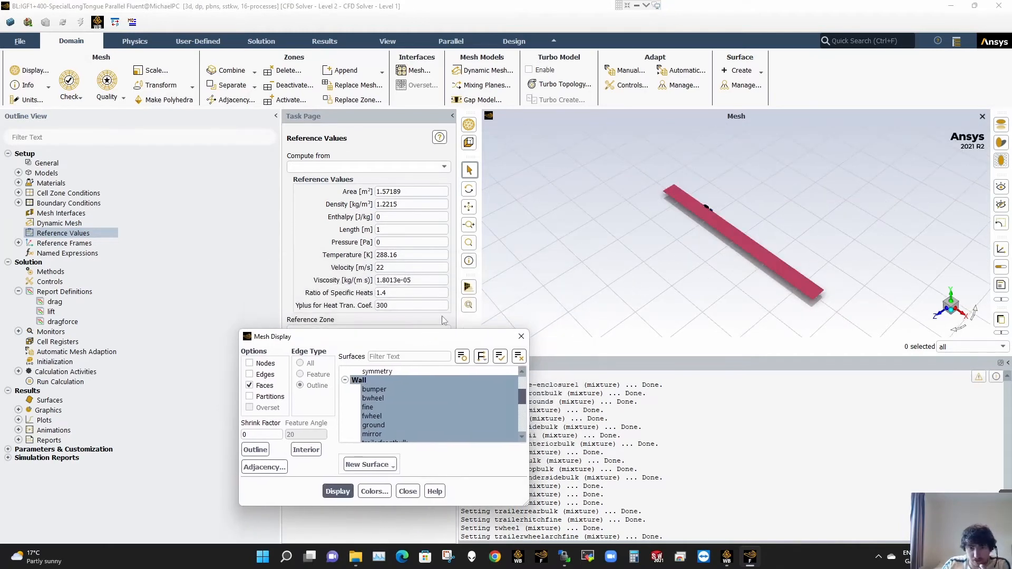
pyautogui.click(468, 305)
pyautogui.click(374, 425)
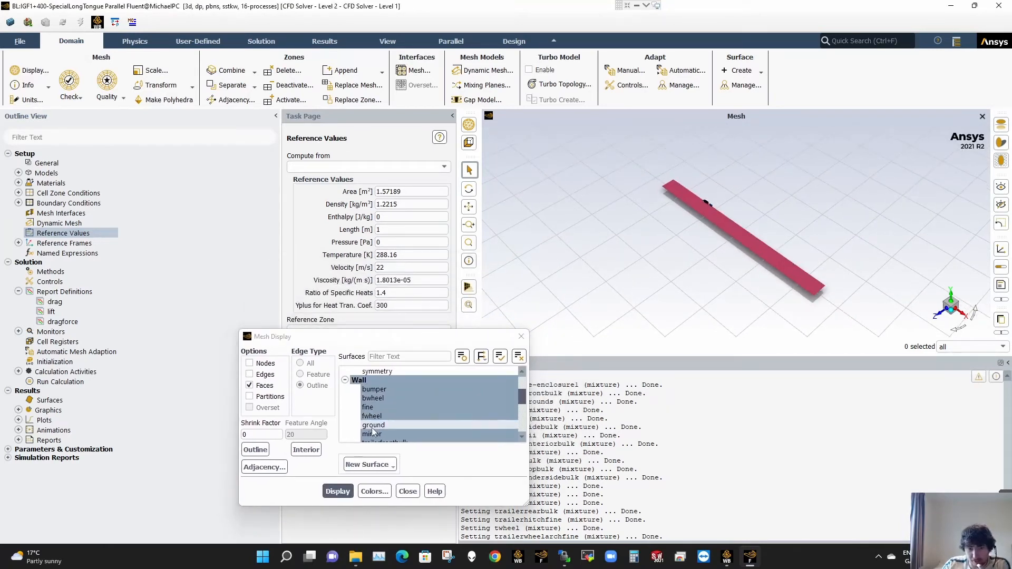
pyautogui.click(338, 492)
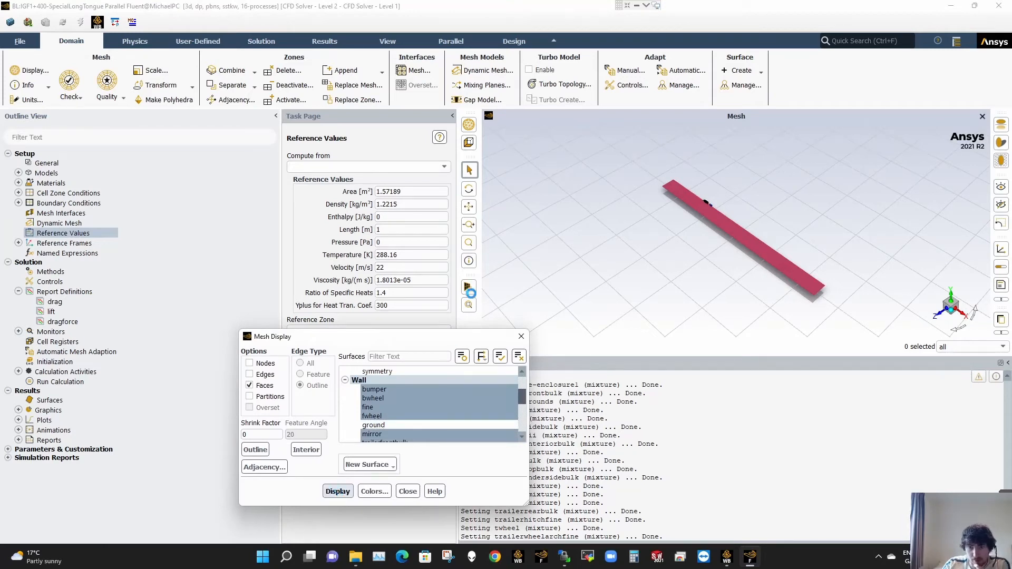
pyautogui.click(469, 305)
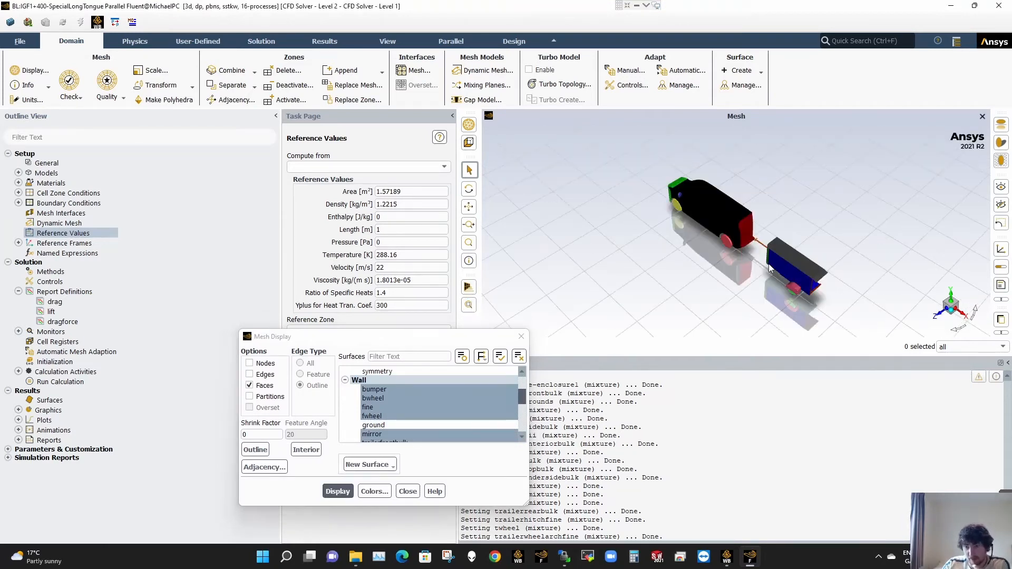
pyautogui.moveTo(781, 259); pyautogui.dragTo(779, 225)
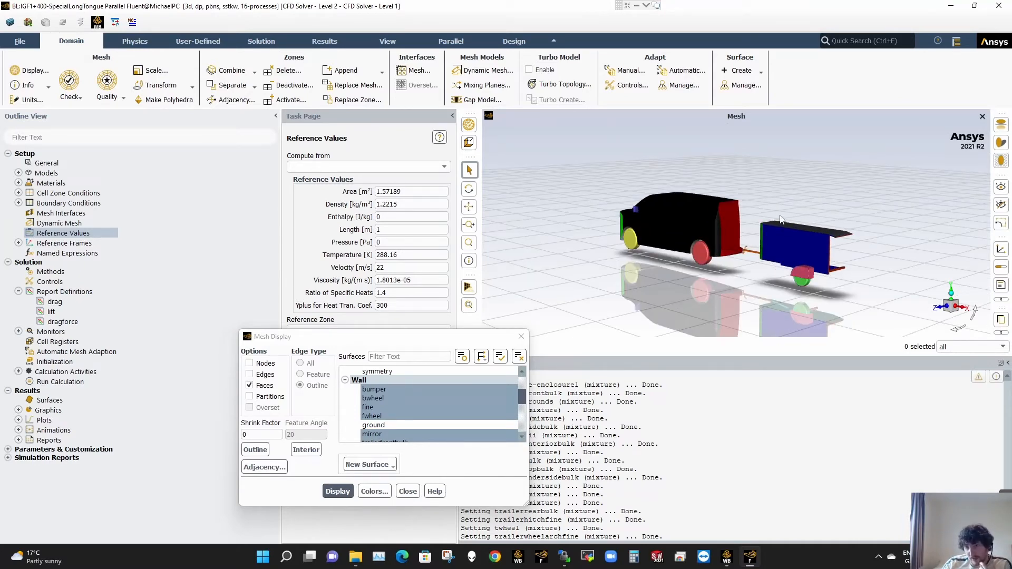
pyautogui.click(408, 491)
# Compute the projected area in the X direction for all wall surfaces except ground, with a minimum feature size of 0.0001 m.
pyautogui.click(19, 440)
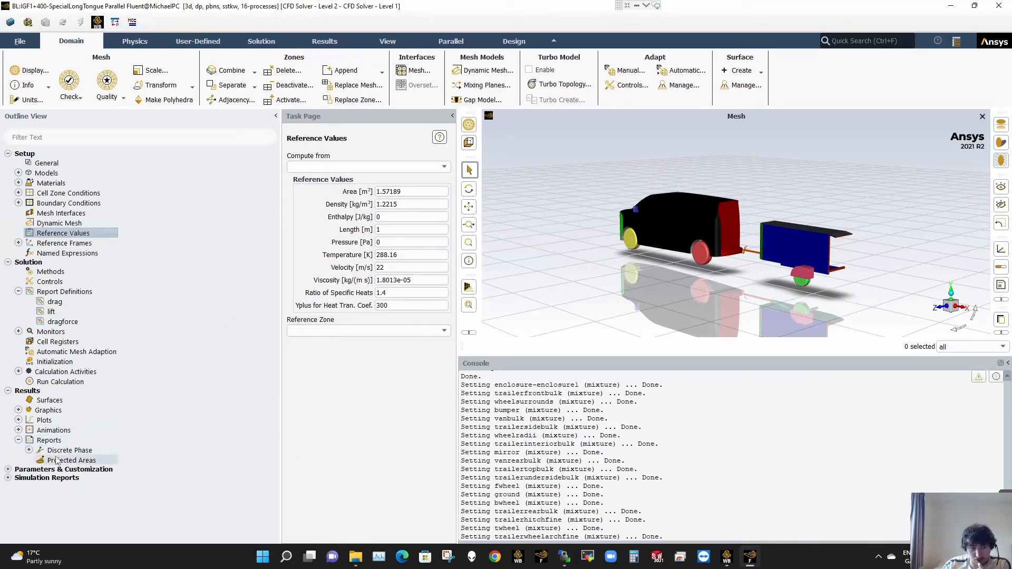
pyautogui.doubleClick(73, 460)
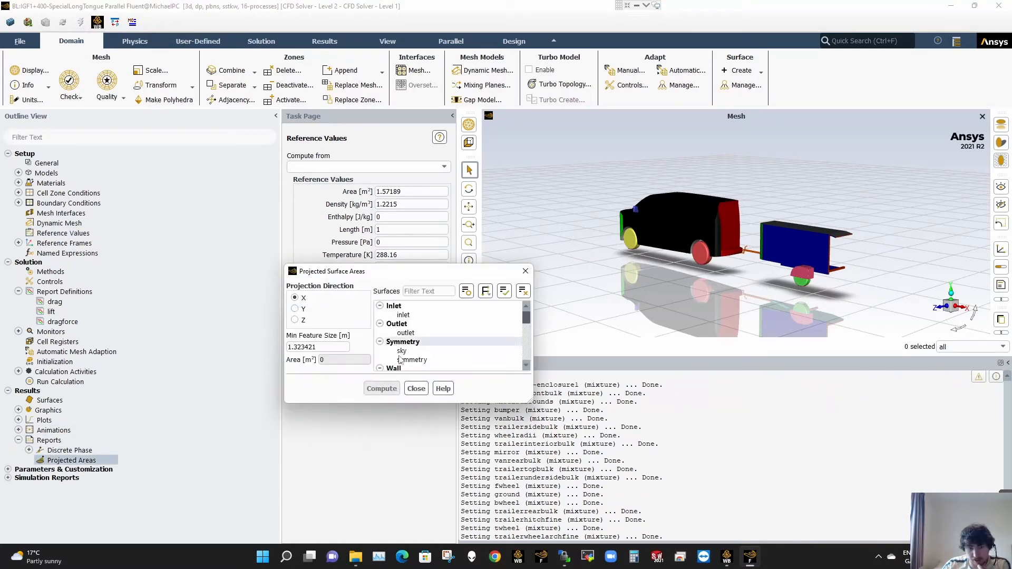
pyautogui.scroll(-2, 403, 357)
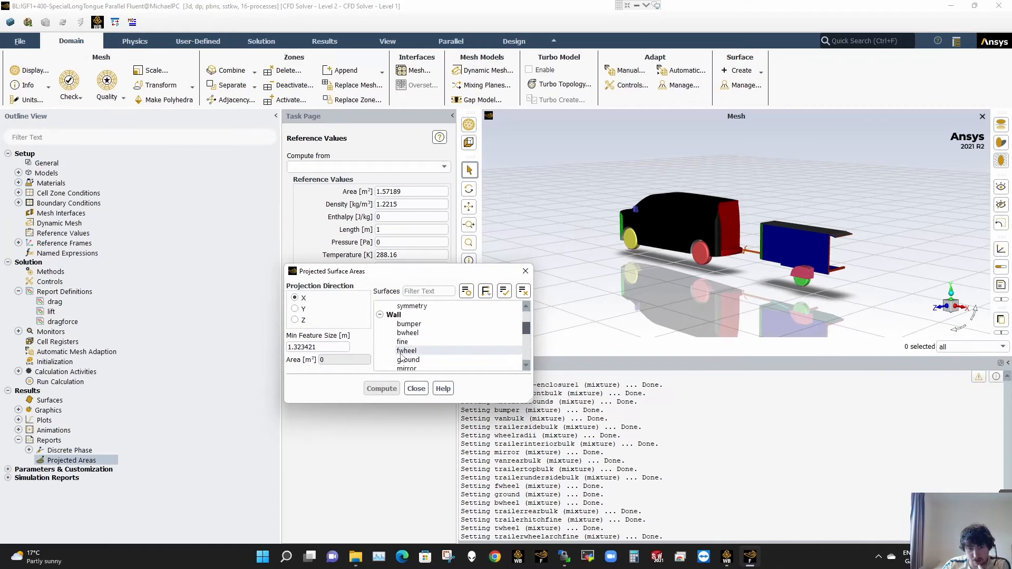
pyautogui.click(403, 315)
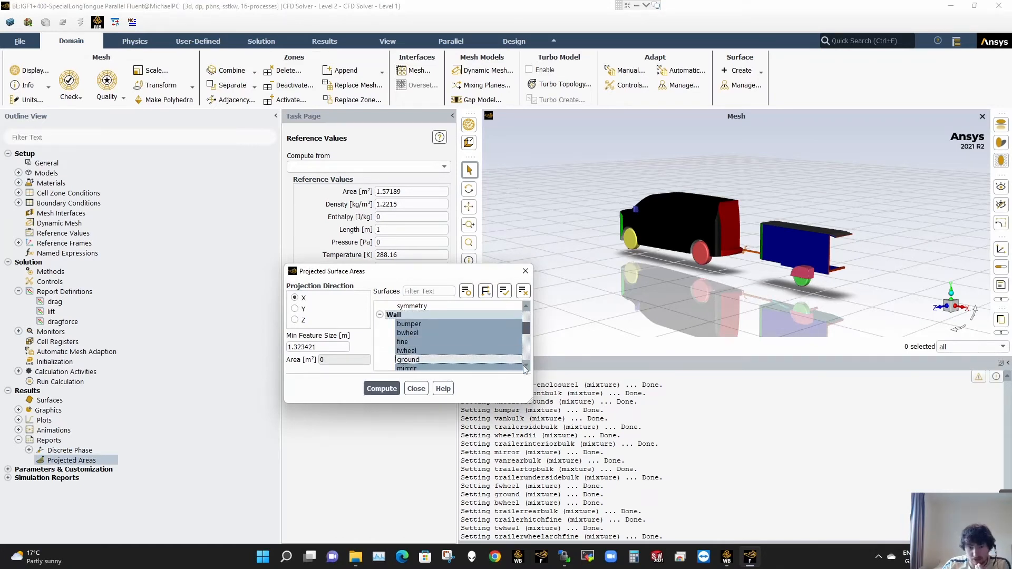
pyautogui.click(525, 367)
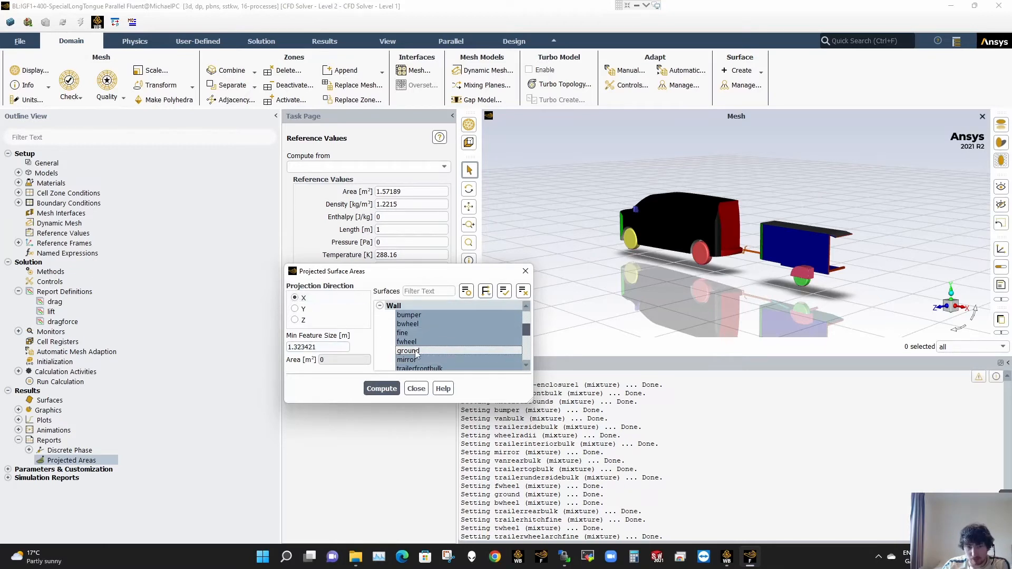
pyautogui.doubleClick(324, 347)
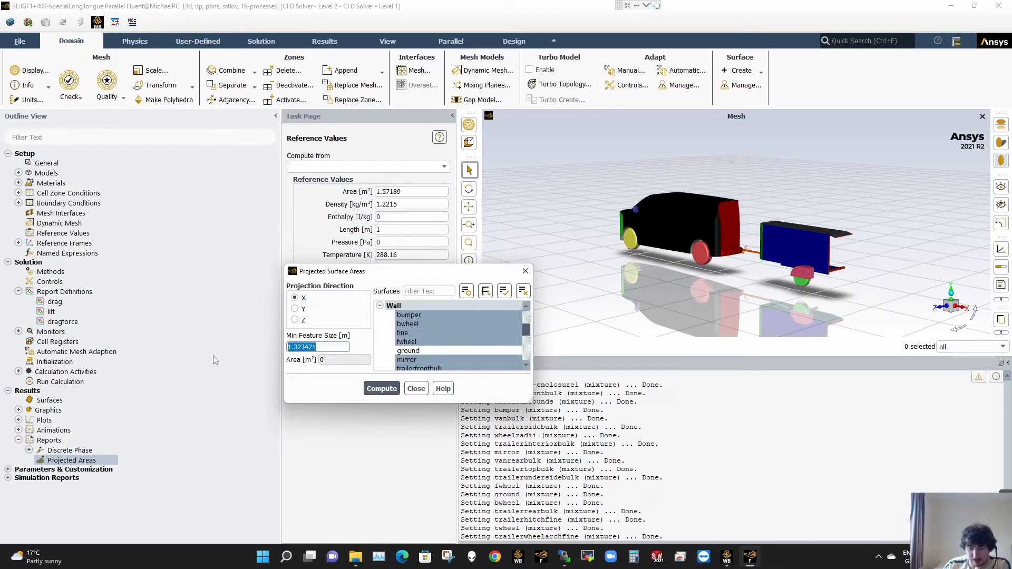
pyautogui.write('0.0001')
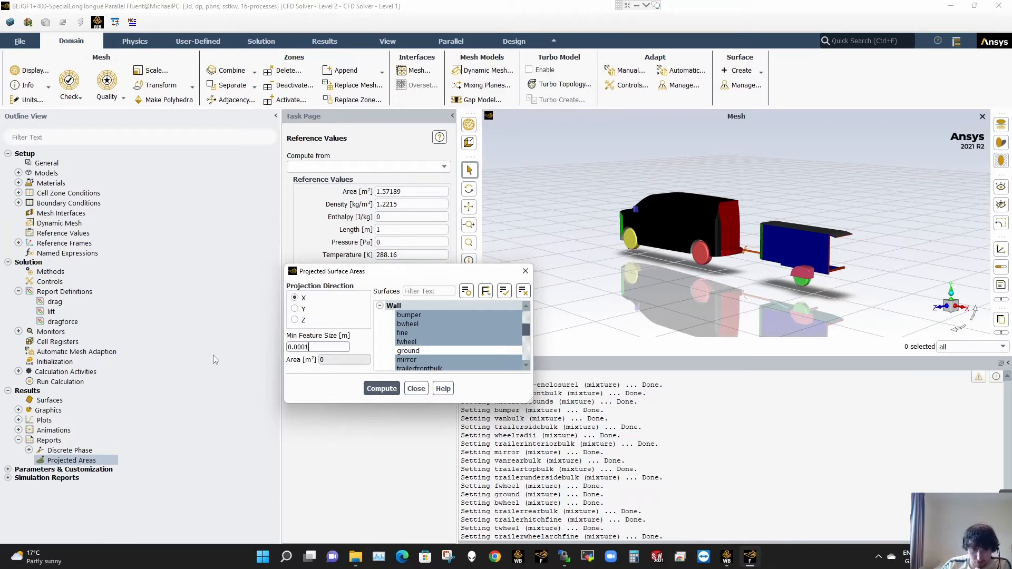
pyautogui.click(382, 389)
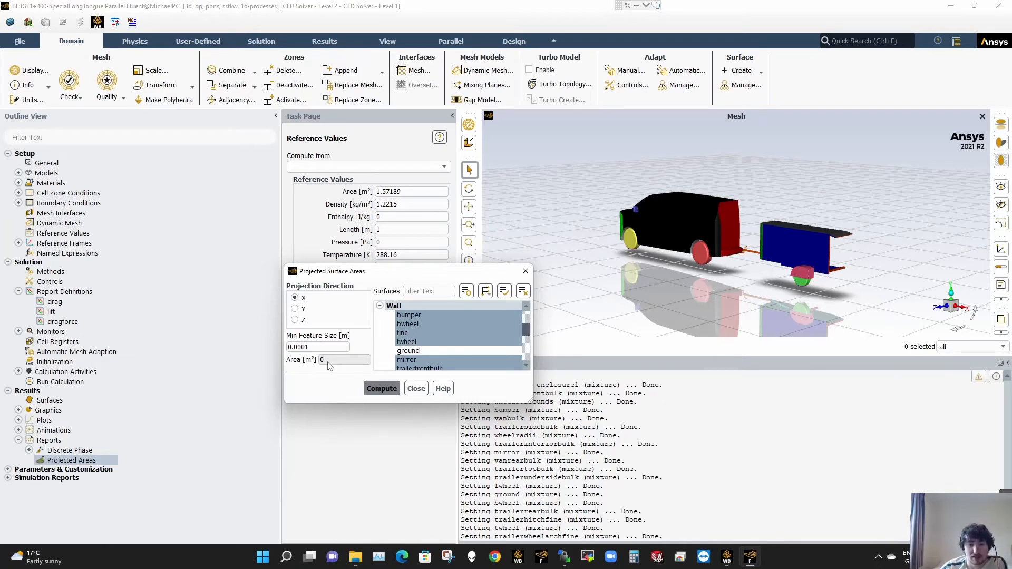
# Close the projected surface areas report and check the reference area against the computed area.
pyautogui.click(378, 230)
pyautogui.write('1.571892')
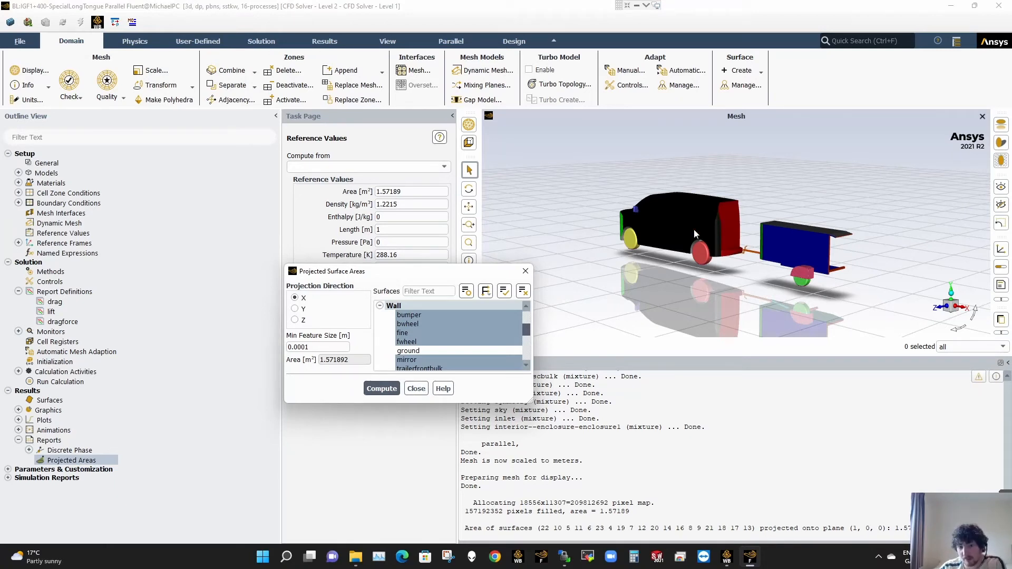
pyautogui.moveTo(346, 364); pyautogui.dragTo(320, 361)
pyautogui.click(416, 389)
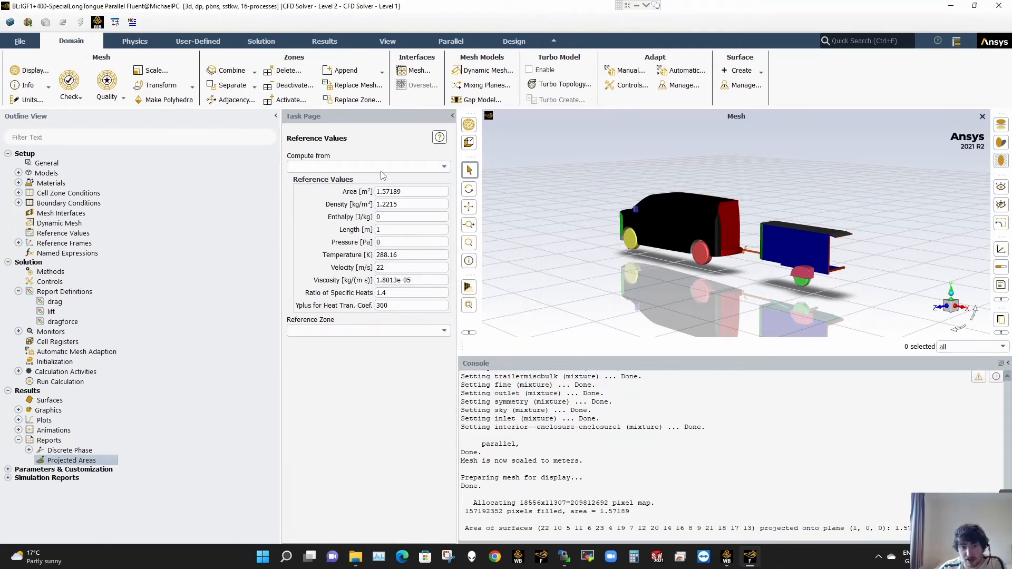
pyautogui.tripleClick(389, 193)
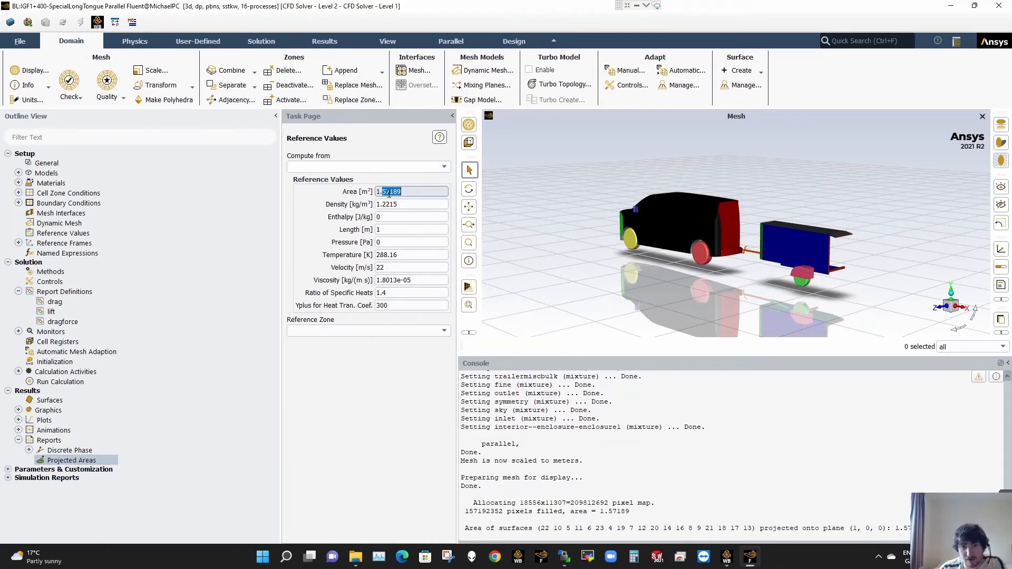
pyautogui.click(378, 428)
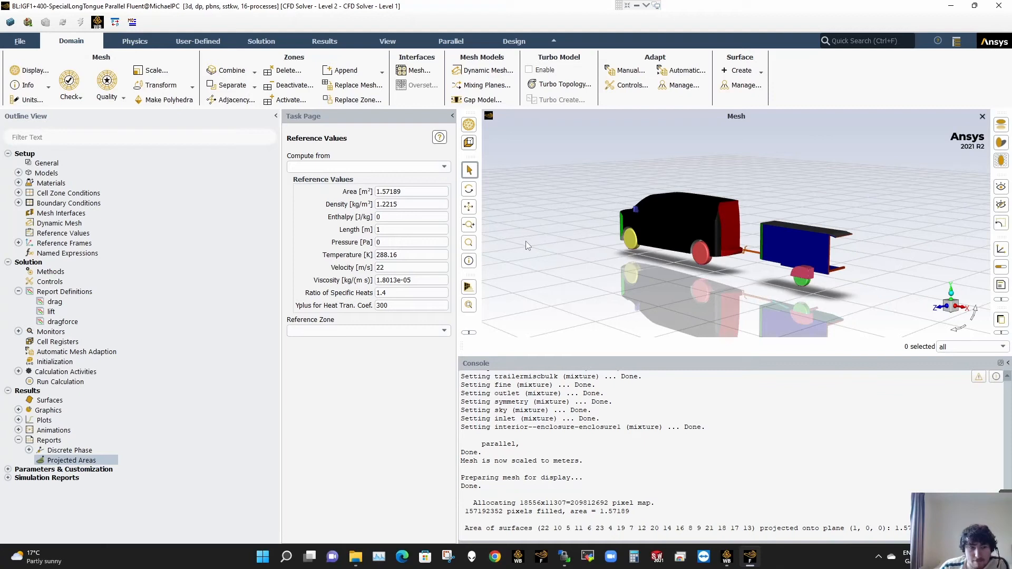
# Start exporting the case and review the available file types, keeping CFF Case Files (*.cas.h5).
pyautogui.click(19, 43)
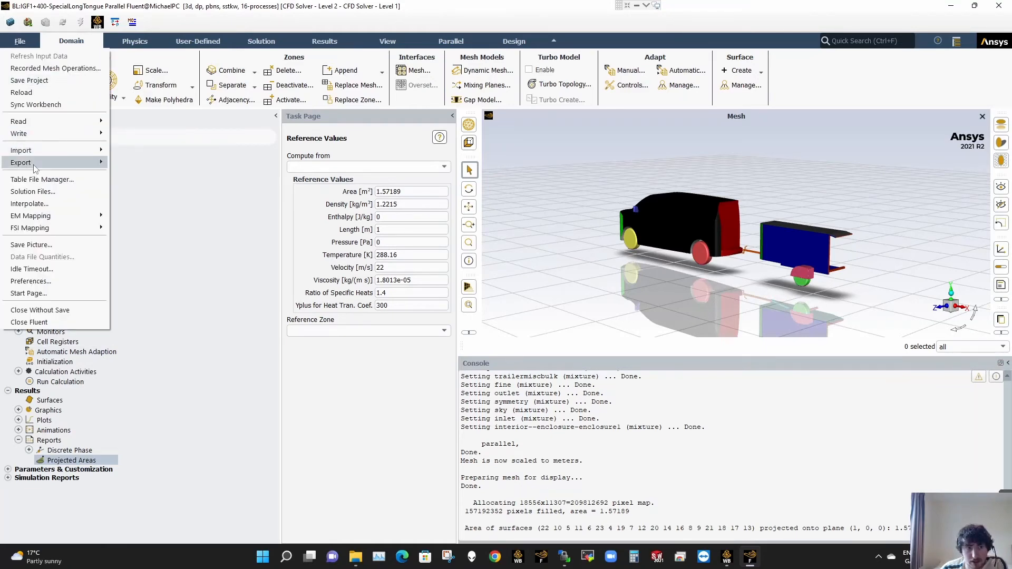
pyautogui.moveTo(35, 168)
pyautogui.click(138, 165)
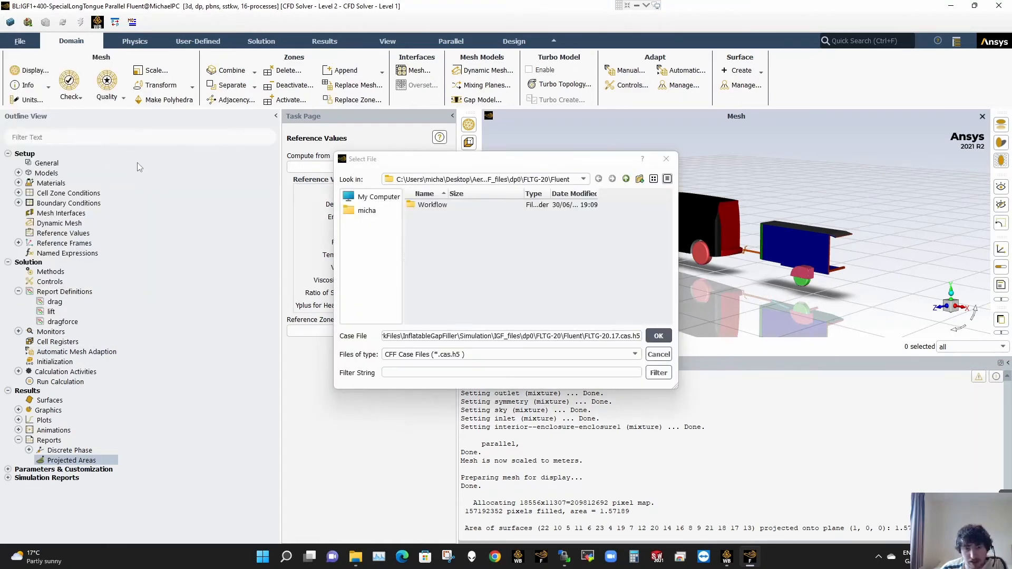
pyautogui.moveTo(383, 336); pyautogui.dragTo(483, 338)
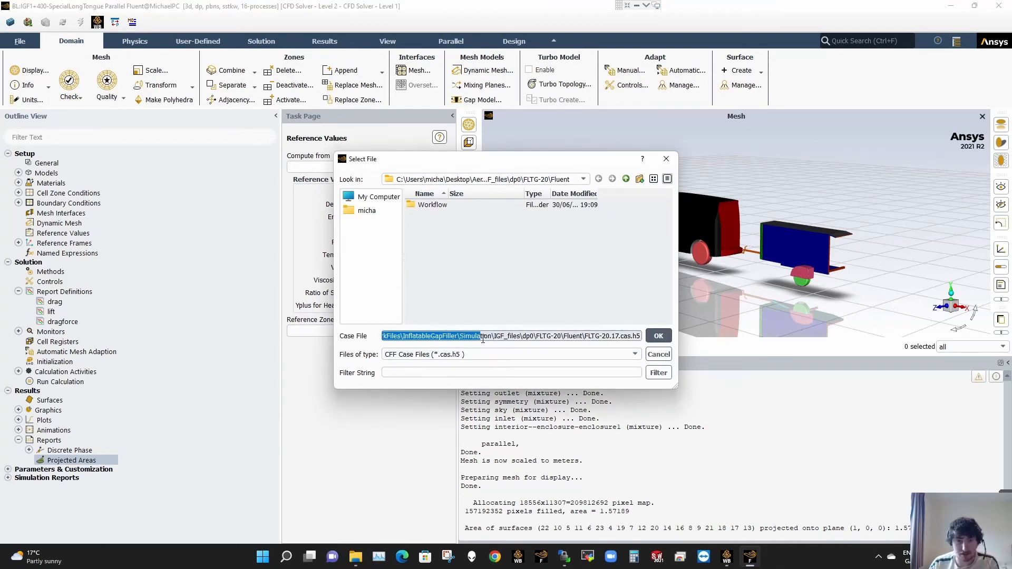
pyautogui.tripleClick(480, 338)
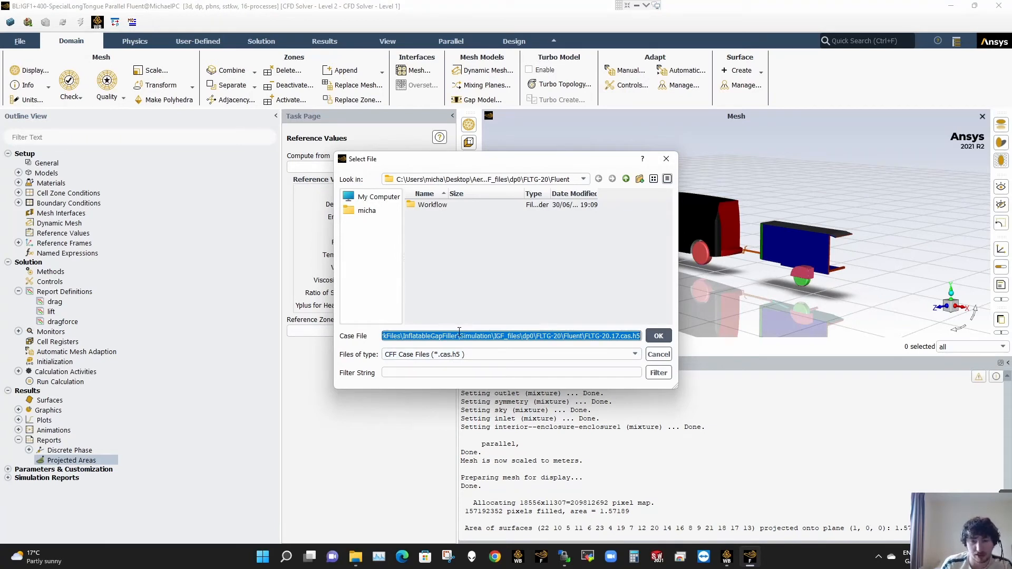
pyautogui.click(465, 354)
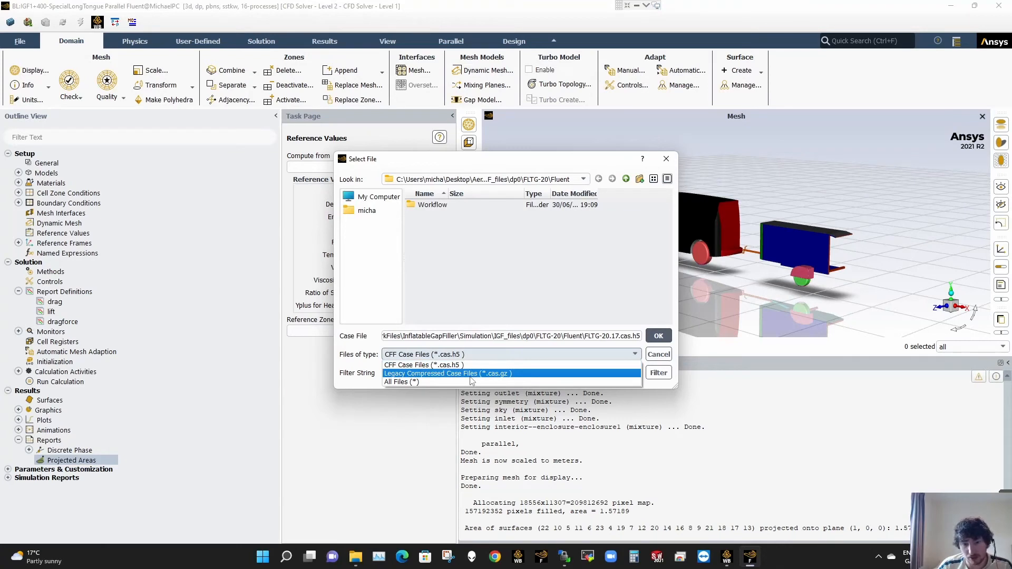
pyautogui.click(472, 354)
# Replace the case file path with the name IGF1+400-SLT and write the file.
pyautogui.doubleClick(456, 337)
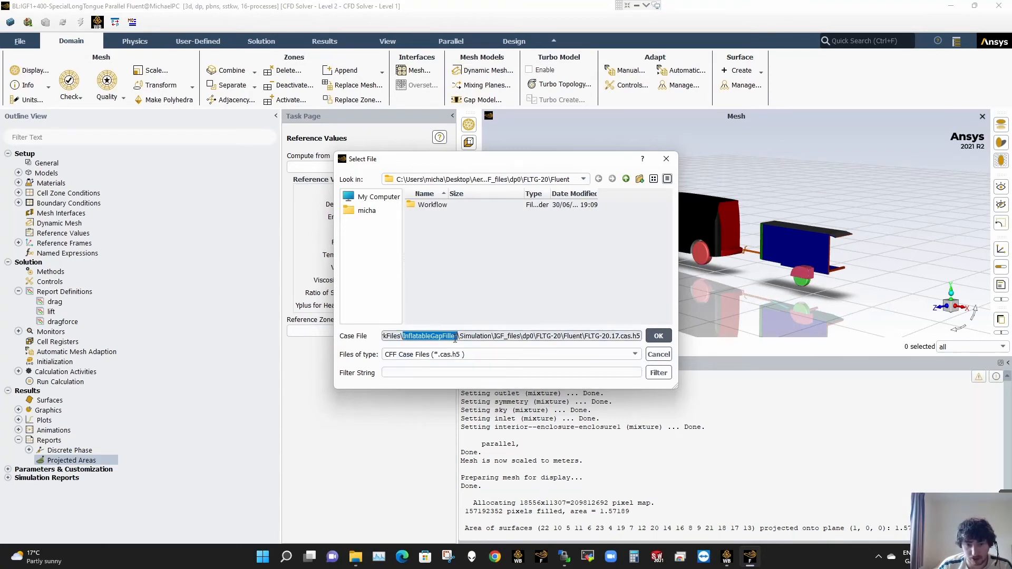
pyautogui.tripleClick(455, 338)
pyautogui.press('BackSpace')
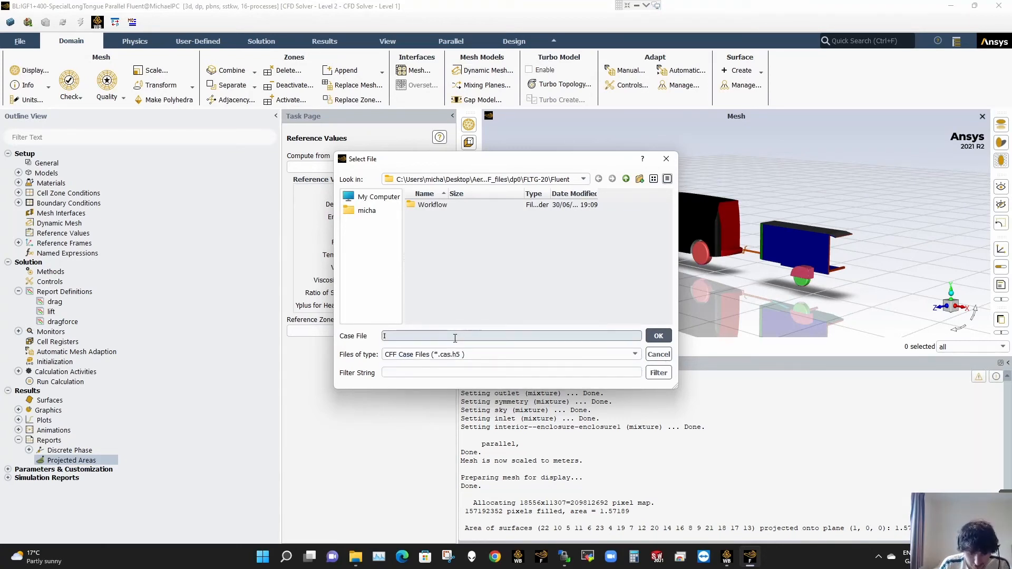
pyautogui.write('IGF1')
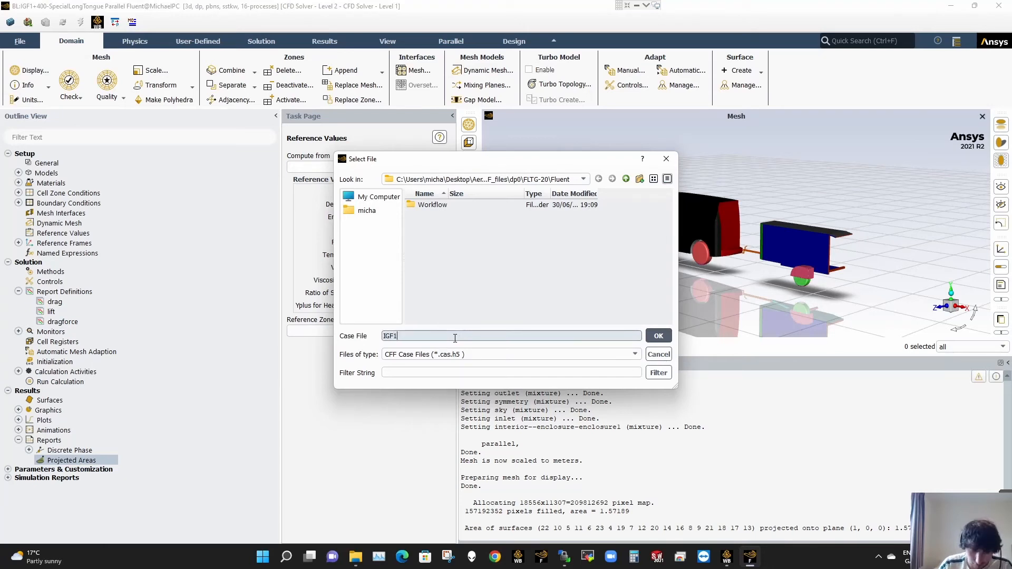
pyautogui.write('+4')
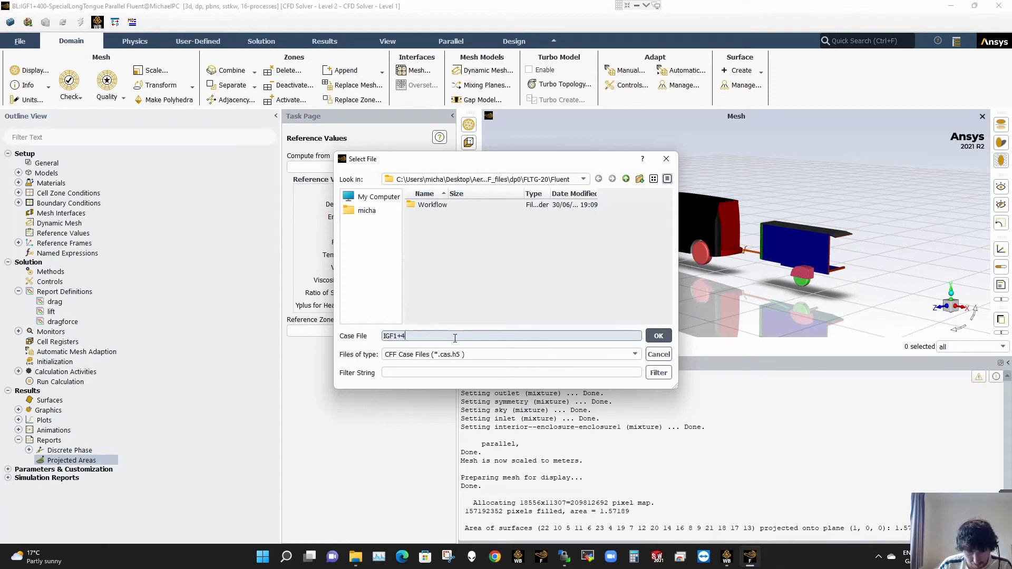
pyautogui.write('00-SLT')
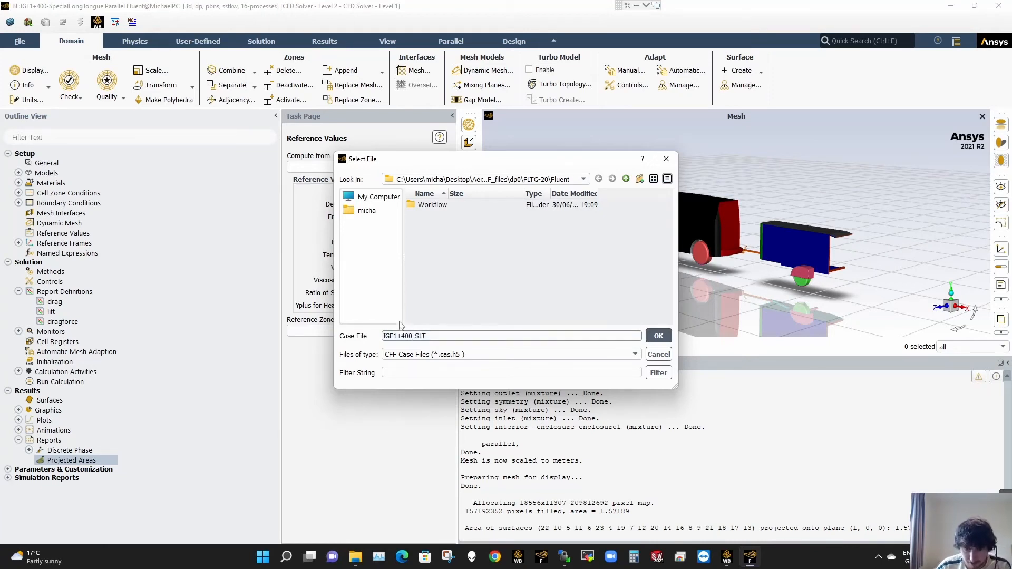
pyautogui.click(658, 341)
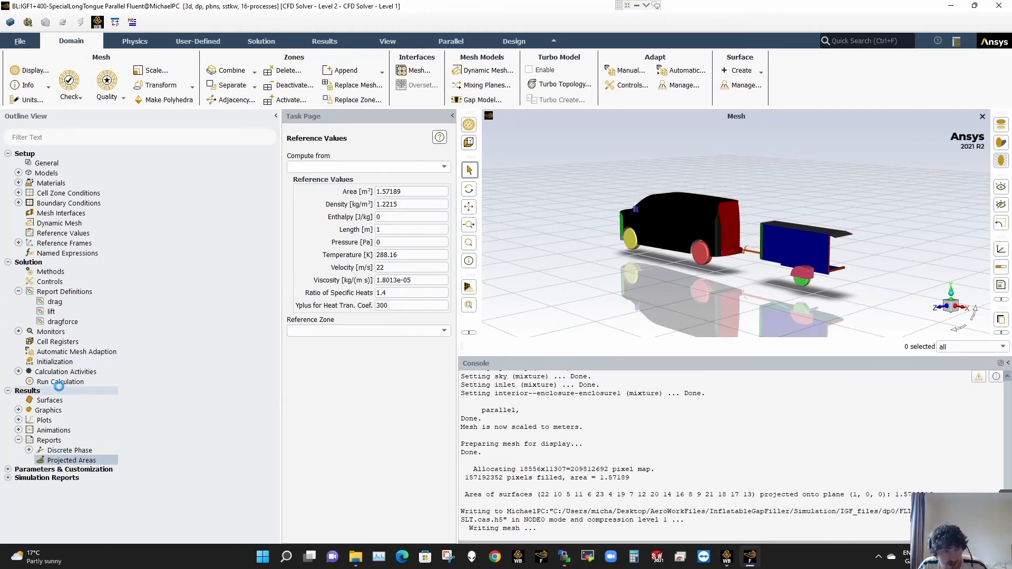
# Switch to WinSCP and create a remote folder named IGF+400-SLT inside ExtraIGF290622.
pyautogui.click(573, 560)
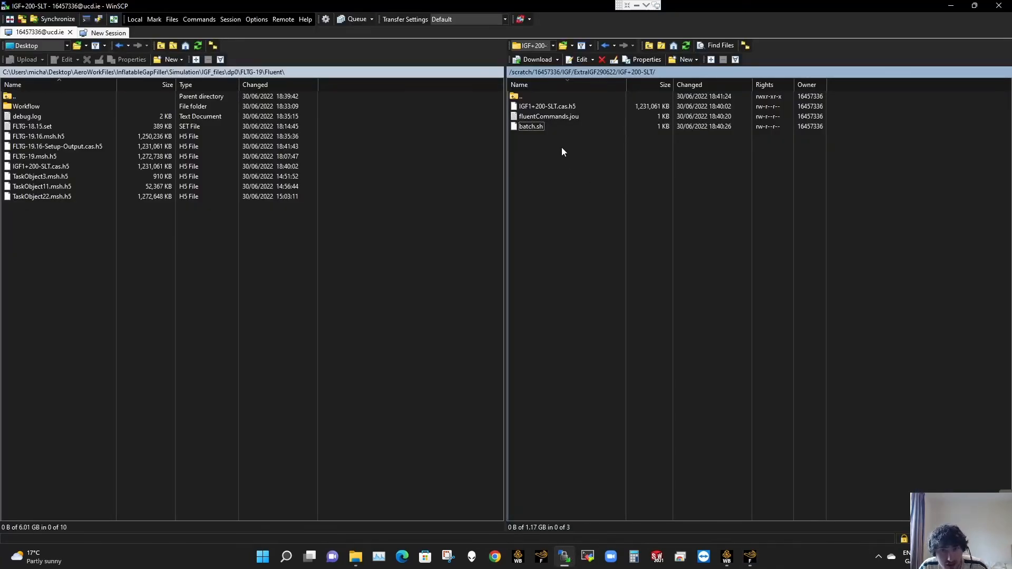
pyautogui.doubleClick(527, 96)
pyautogui.rightClick(543, 203)
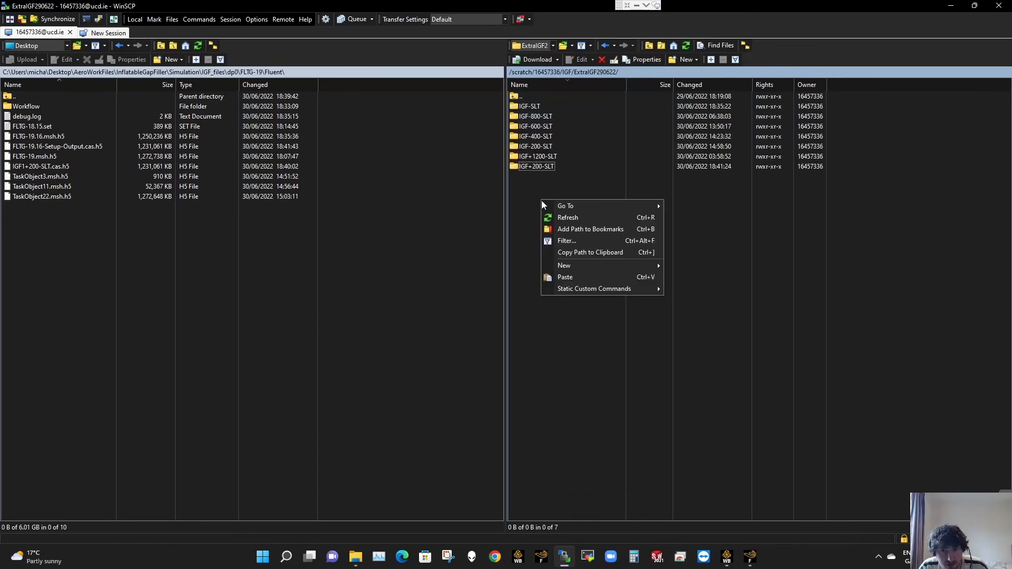
pyautogui.moveTo(606, 266)
pyautogui.click(686, 277)
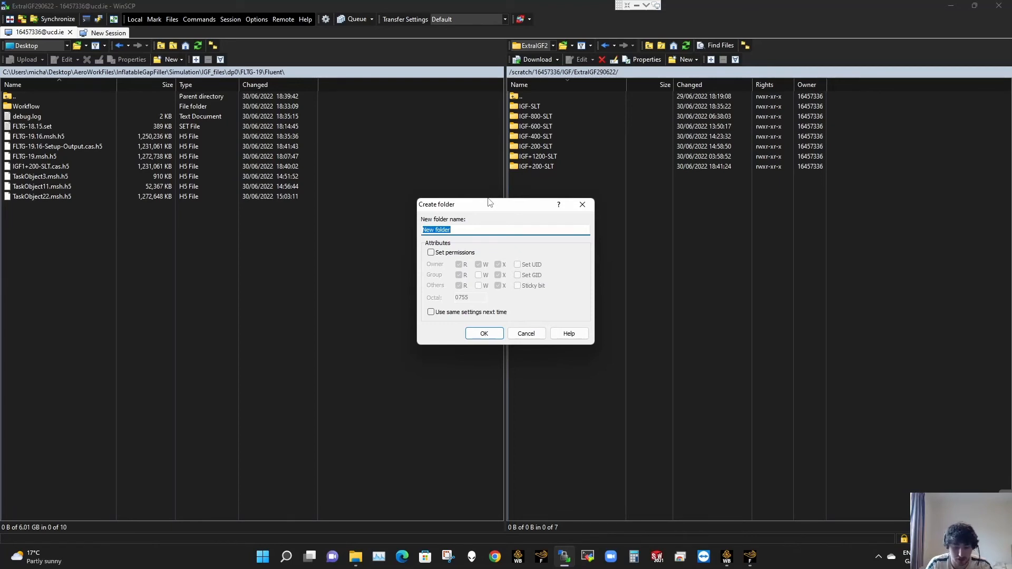
pyautogui.write('IGF')
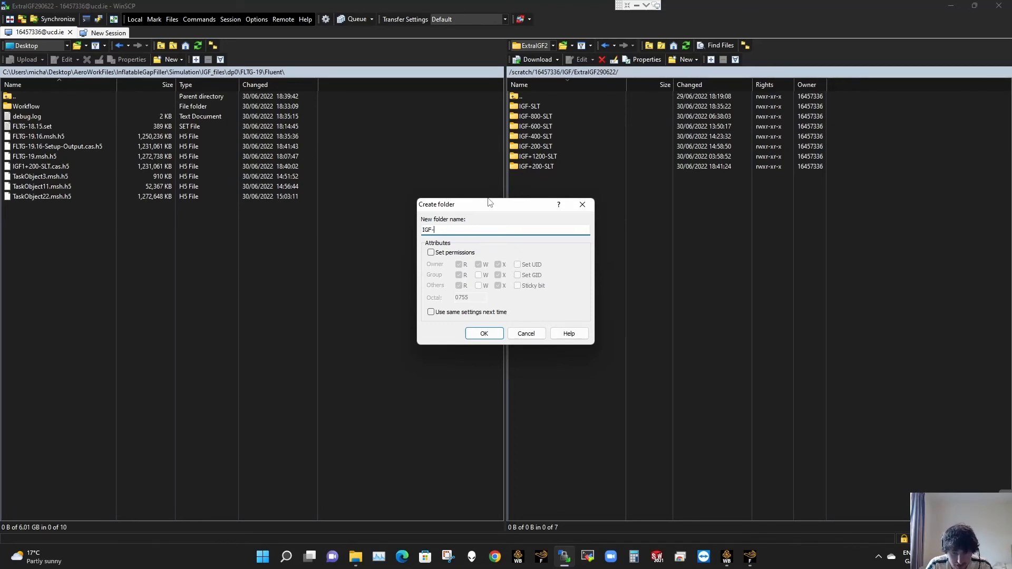
pyautogui.write('+400')
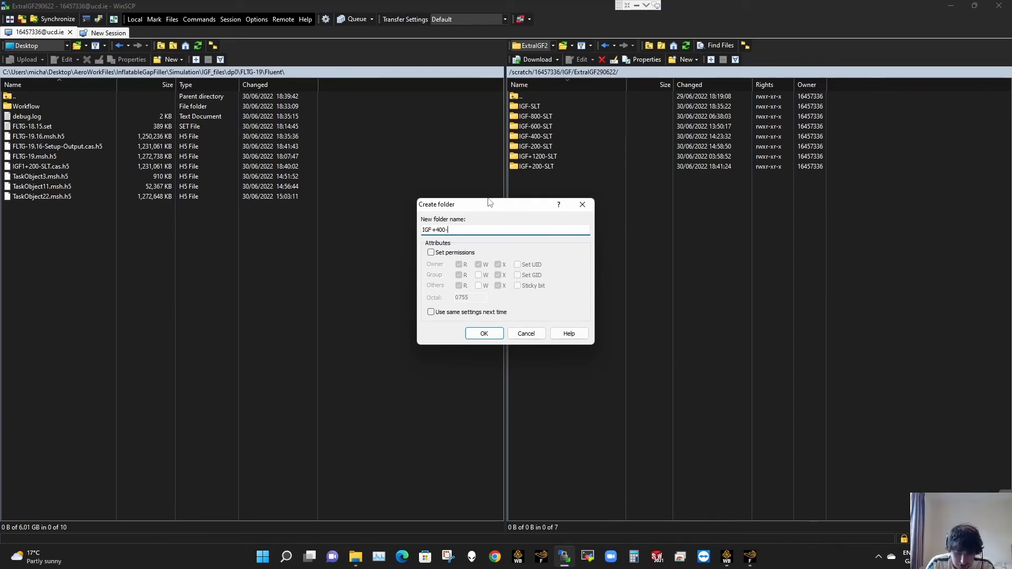
pyautogui.write('-SLT')
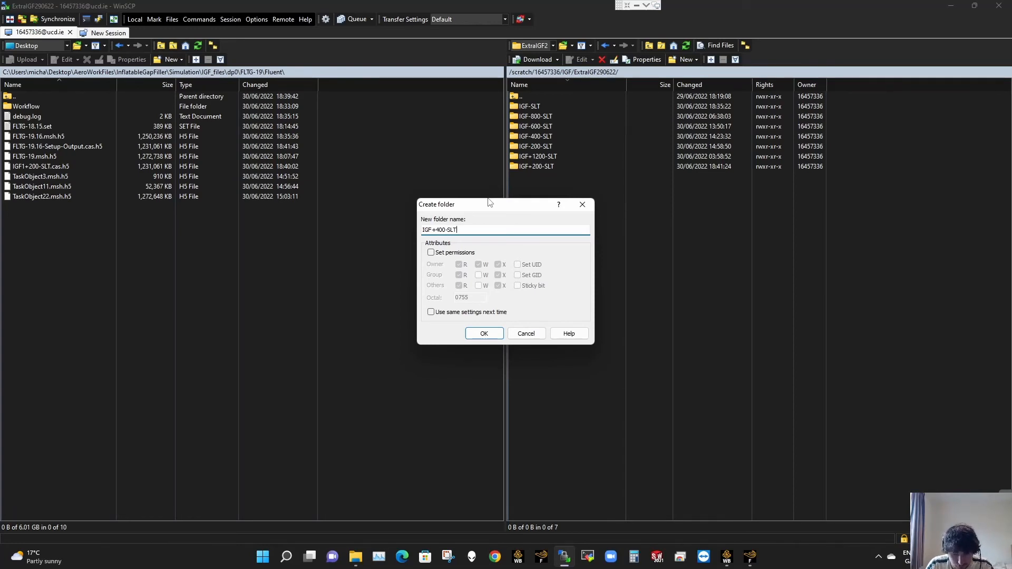
pyautogui.press('Return')
# Duplicate fluentCommands.jou and batch.sh from the remote IGF-400-SLT folder into the IGF+400-SLT folder.
pyautogui.doubleClick(549, 136)
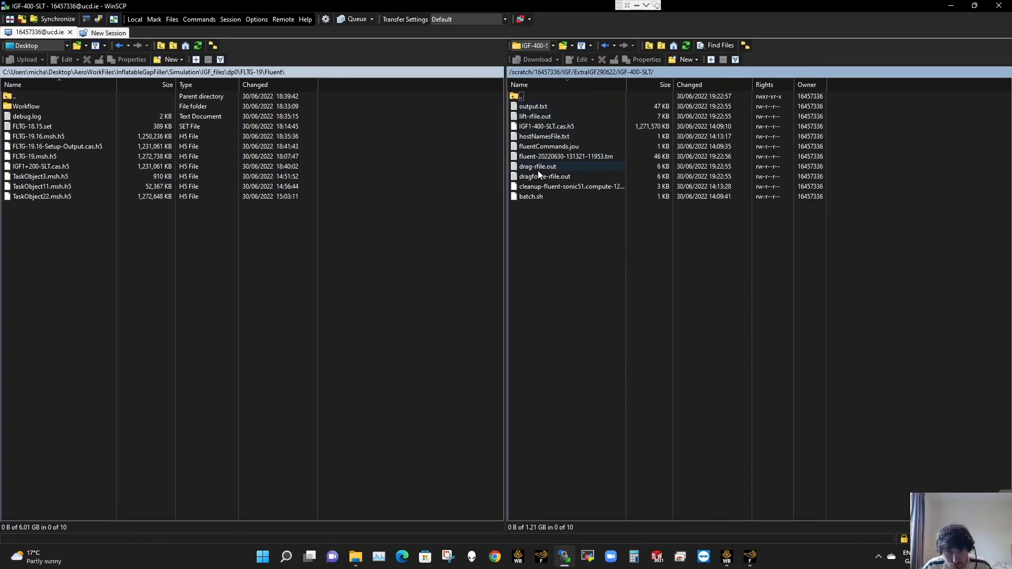
pyautogui.click(549, 146)
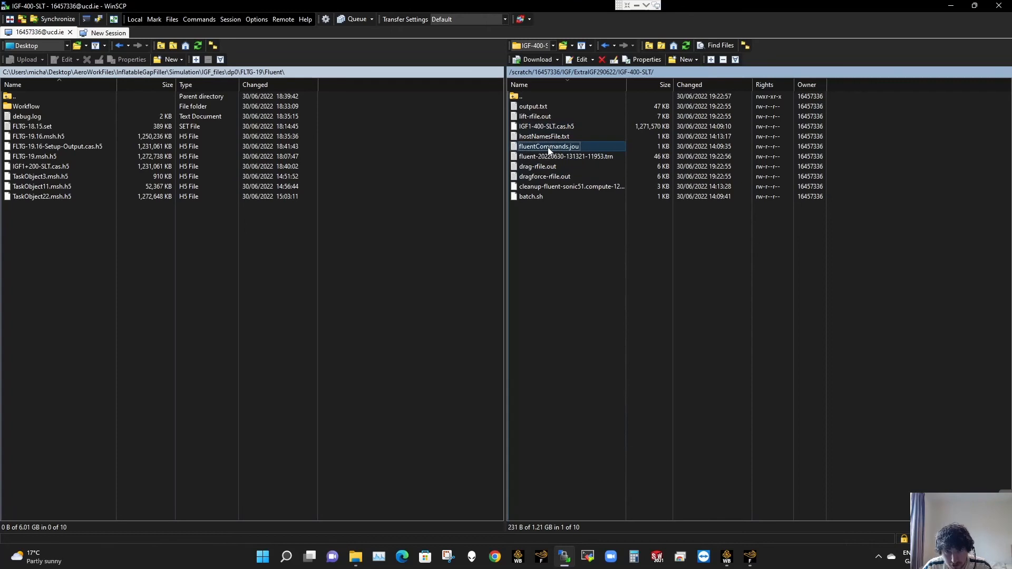
pyautogui.keyDown('ctrl'); pyautogui.click(543, 197); pyautogui.keyUp('ctrl')
pyautogui.rightClick(543, 198)
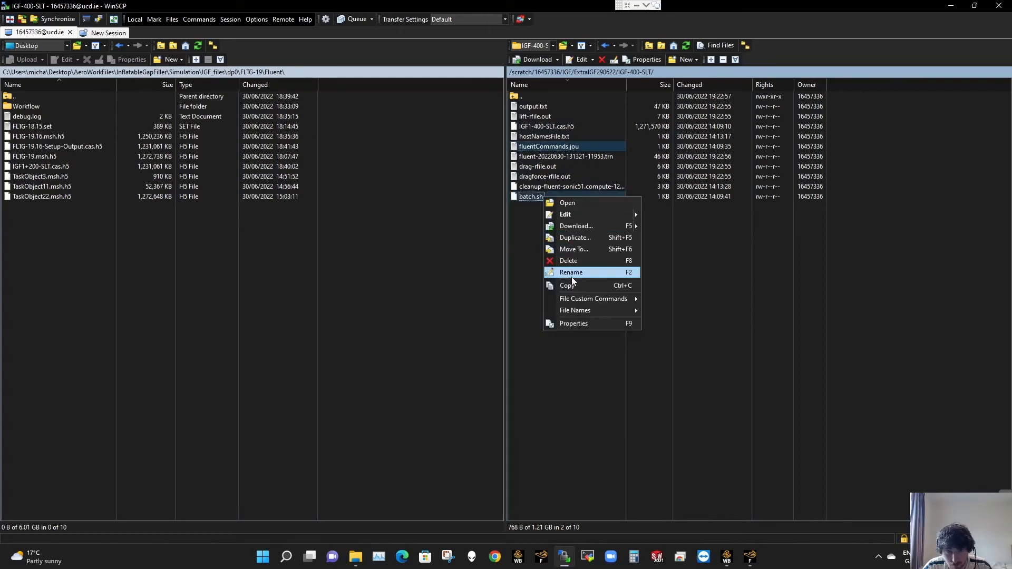
pyautogui.click(571, 278)
pyautogui.doubleClick(548, 96)
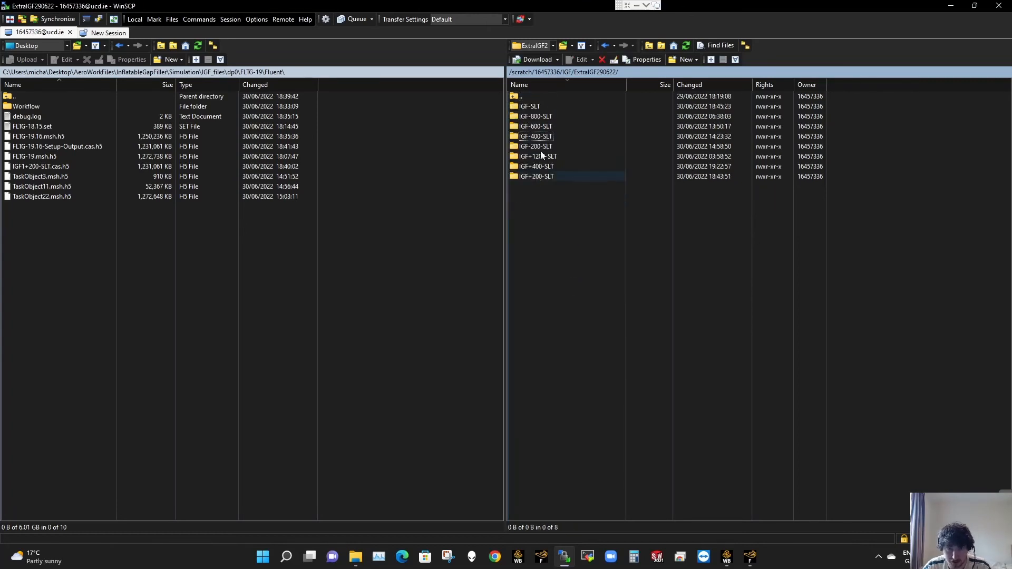
pyautogui.doubleClick(548, 167)
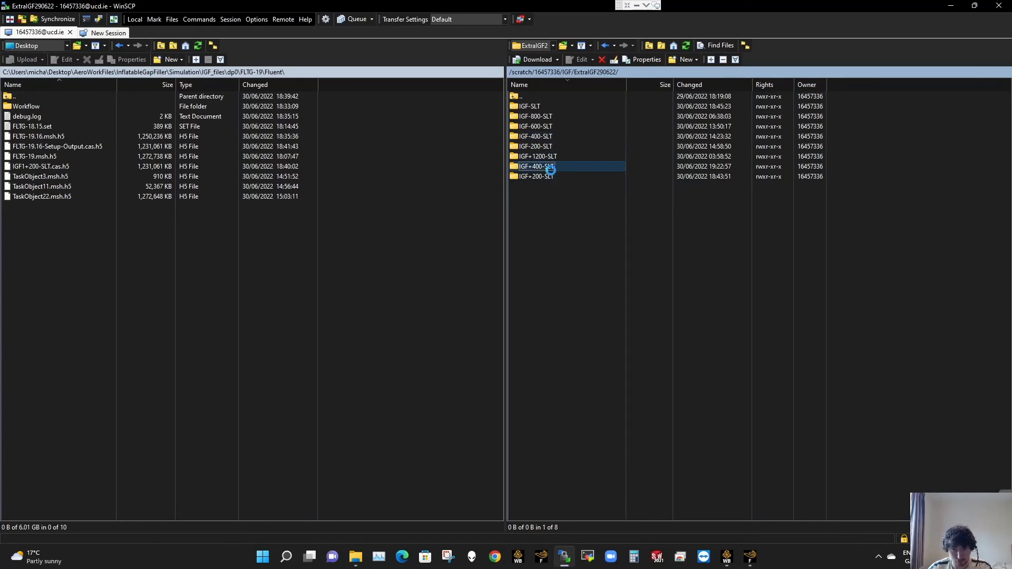
pyautogui.rightClick(551, 165)
pyautogui.click(567, 242)
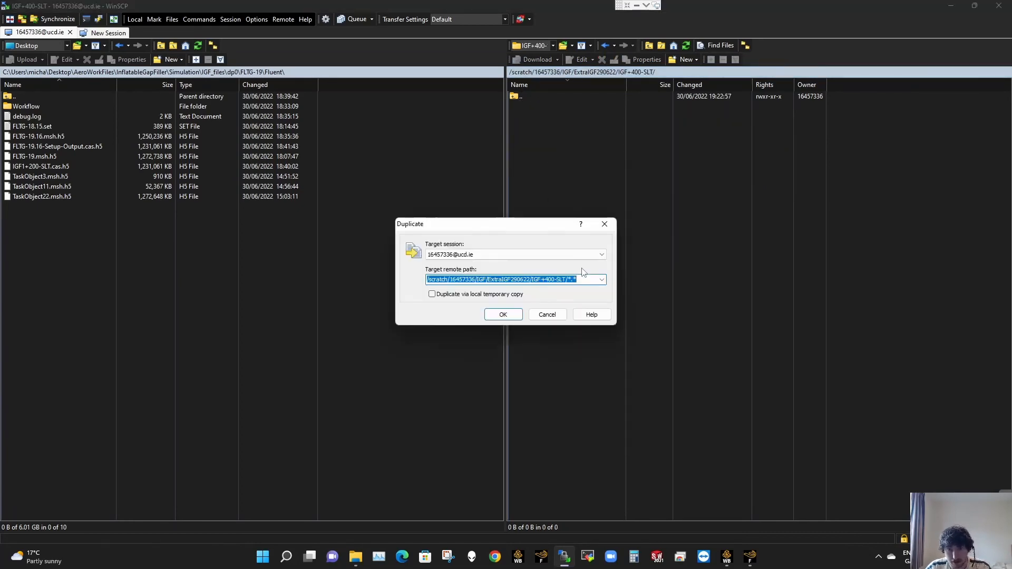
pyautogui.click(507, 315)
# Change the read-case, write-case and write-data file names in fluentCommands.jou to IGF1+400-SLT, then save and close the file.
pyautogui.doubleClick(546, 108)
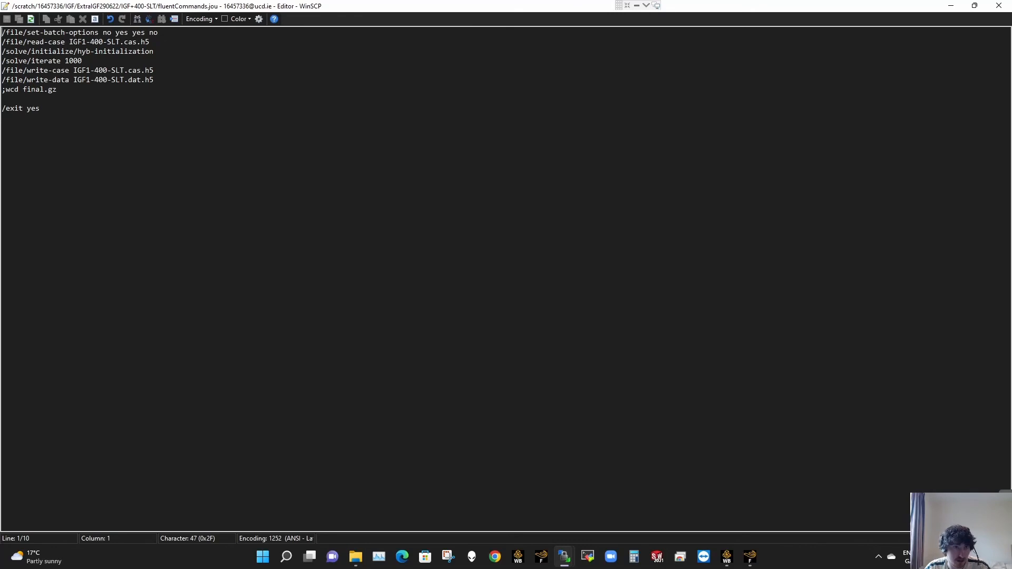
pyautogui.click(89, 41)
pyautogui.press('BackSpace')
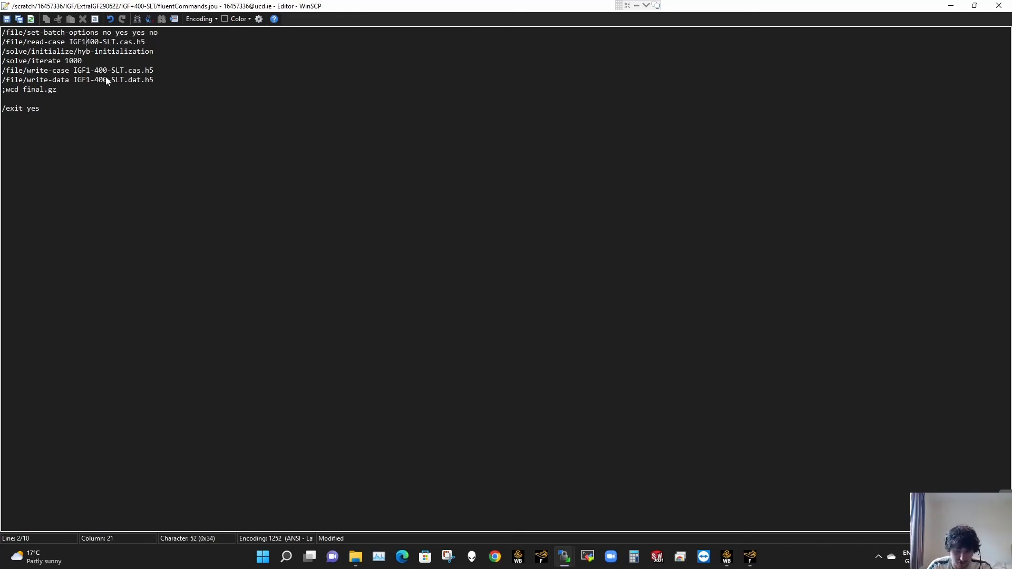
pyautogui.write('+')
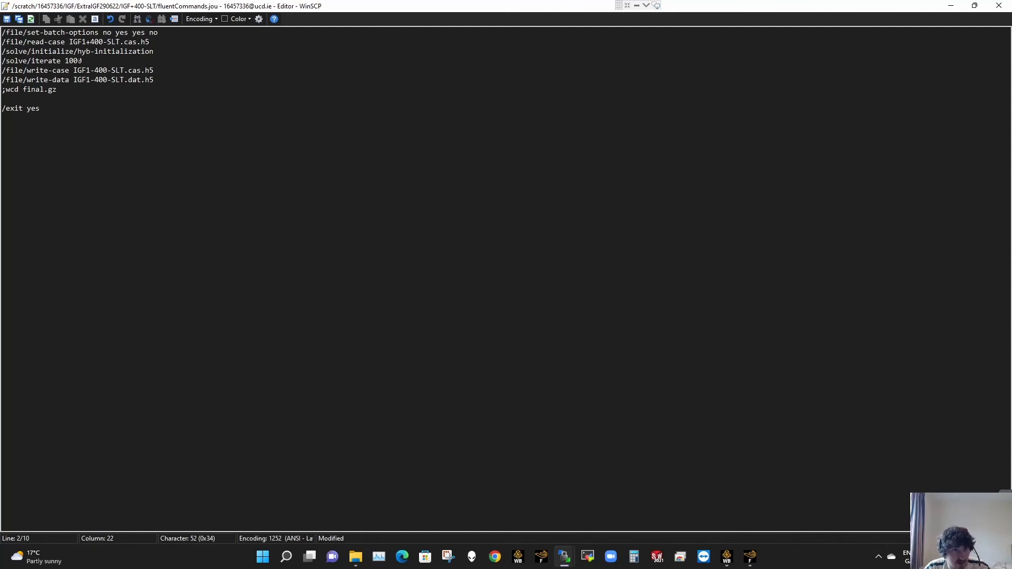
pyautogui.press('BackSpace')
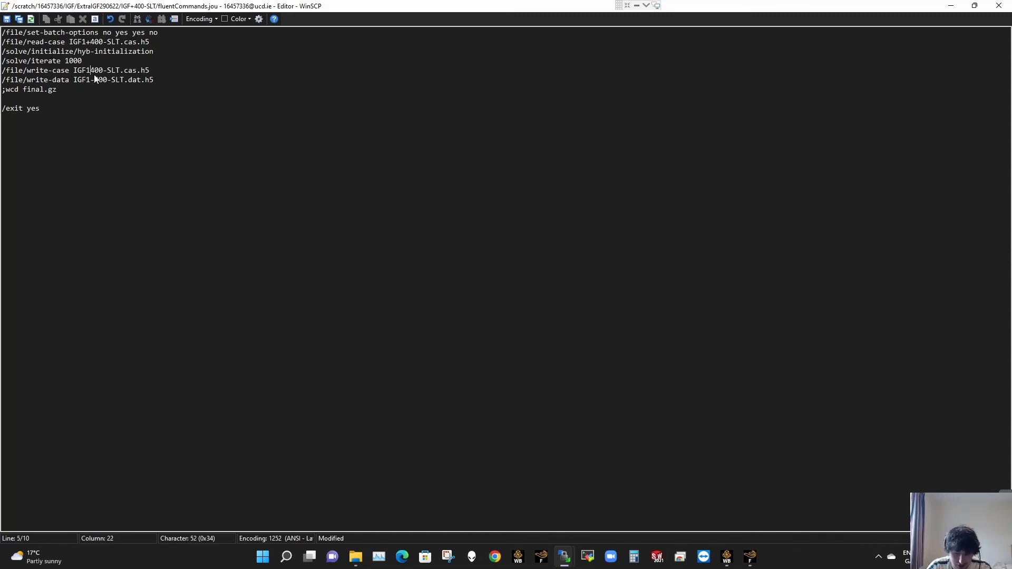
pyautogui.write('+')
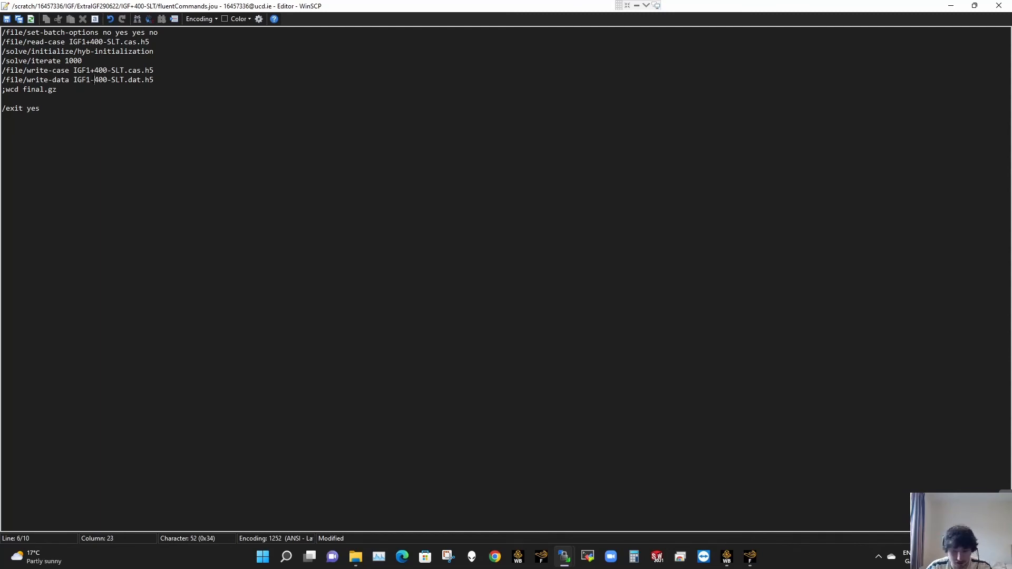
pyautogui.press('BackSpace')
pyautogui.write('+')
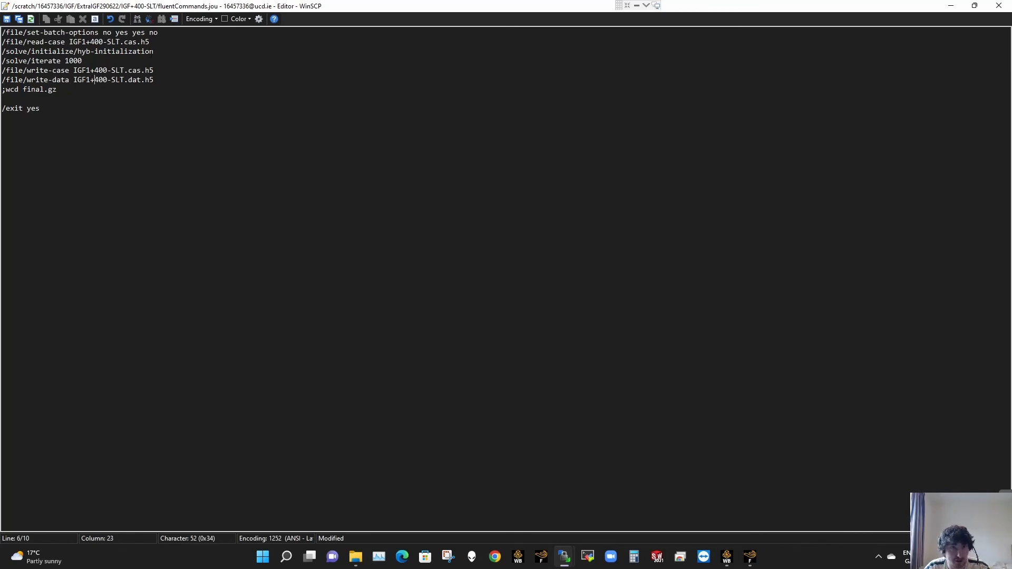
pyautogui.hotkey('ctrl', 's')
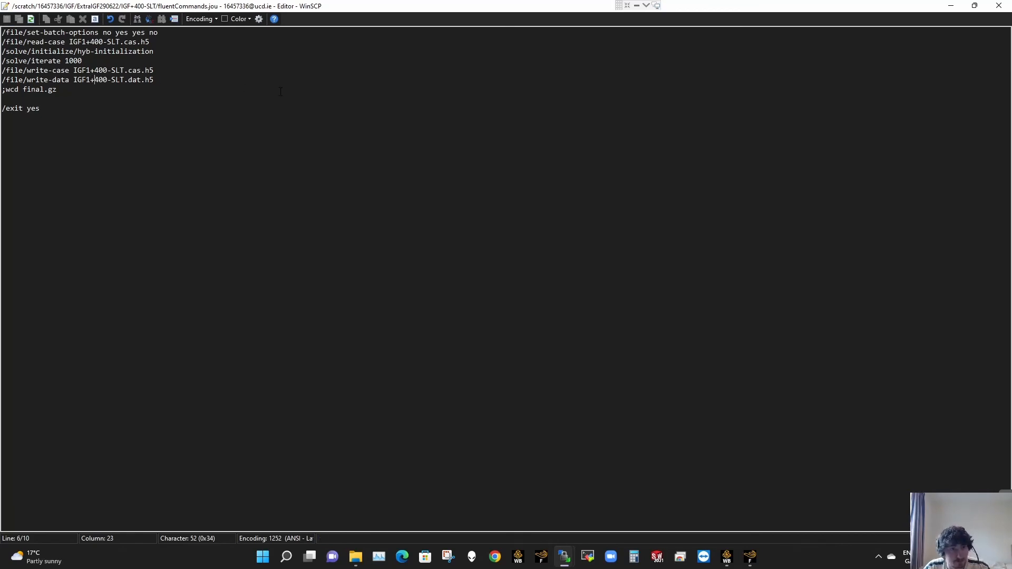
pyautogui.click(999, 6)
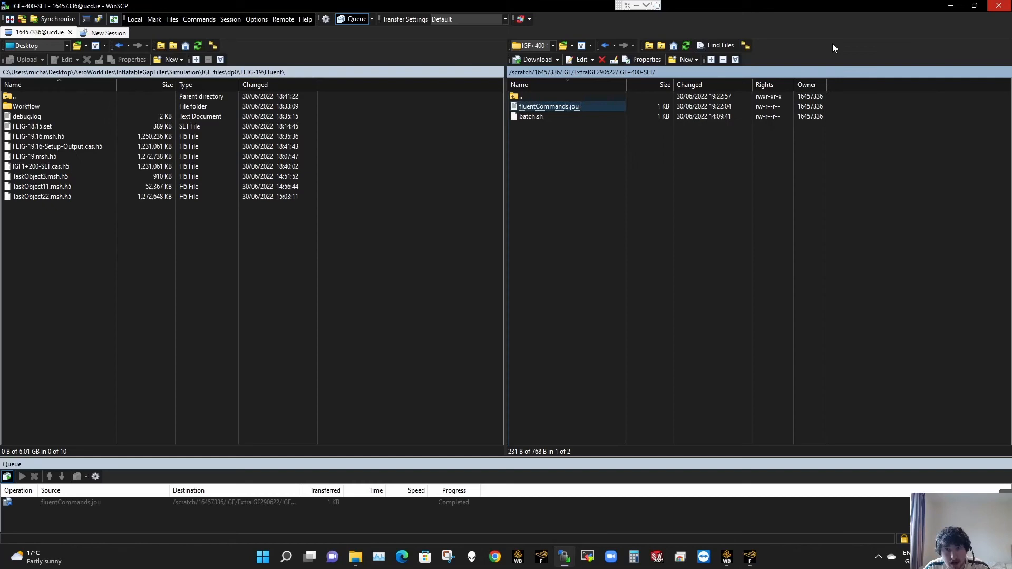
# Set the job name in the new folder's batch.sh to IGF1+400-SLT.
pyautogui.doubleClick(573, 114)
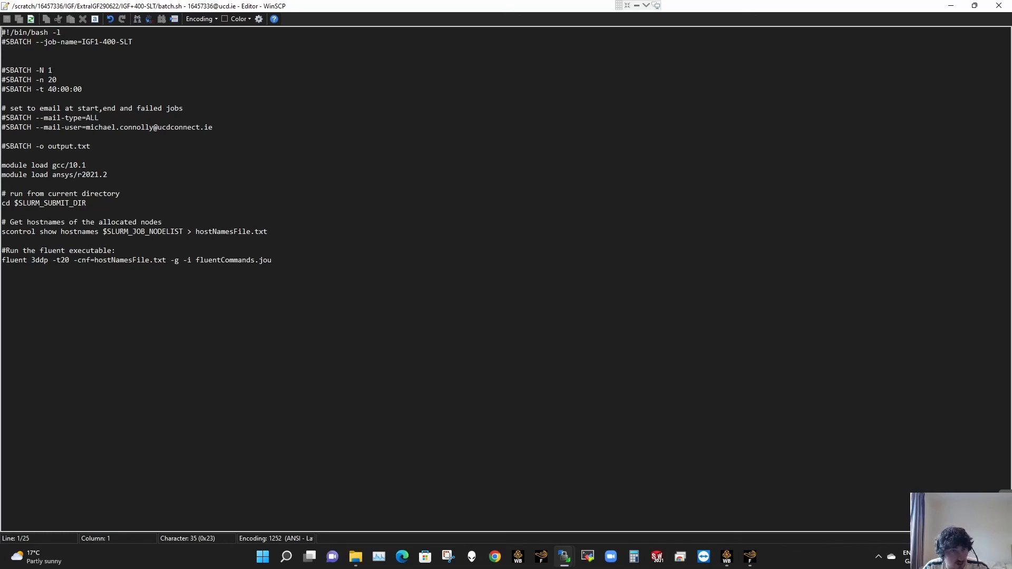
pyautogui.click(102, 42)
pyautogui.press('BackSpace')
pyautogui.write('+')
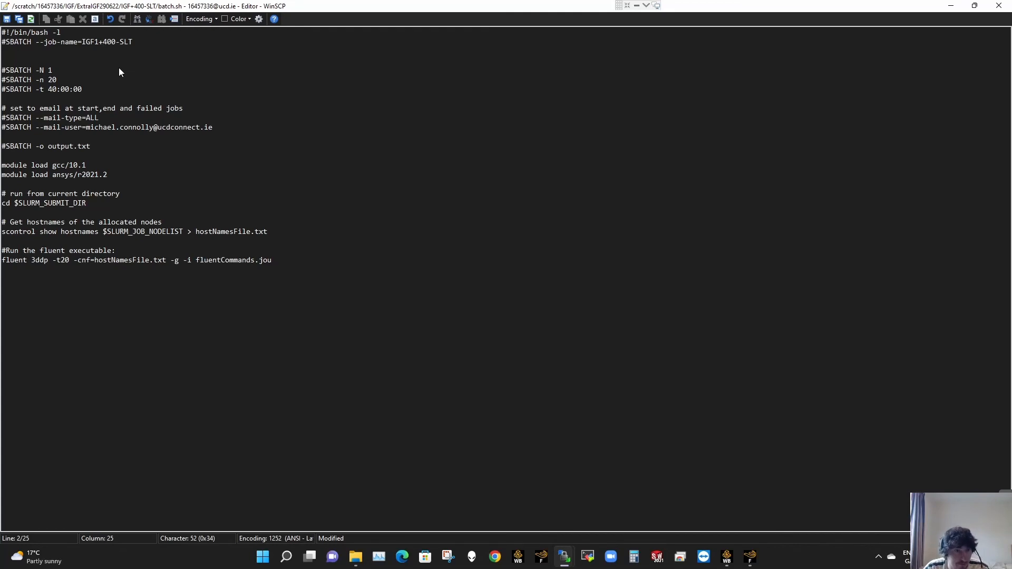
# Check the Fluent process count against the SBATCH node and task counts, then save and close batch.sh.
pyautogui.click(65, 260)
pyautogui.keyDown('shift'); pyautogui.click(59, 260); pyautogui.keyUp('shift')
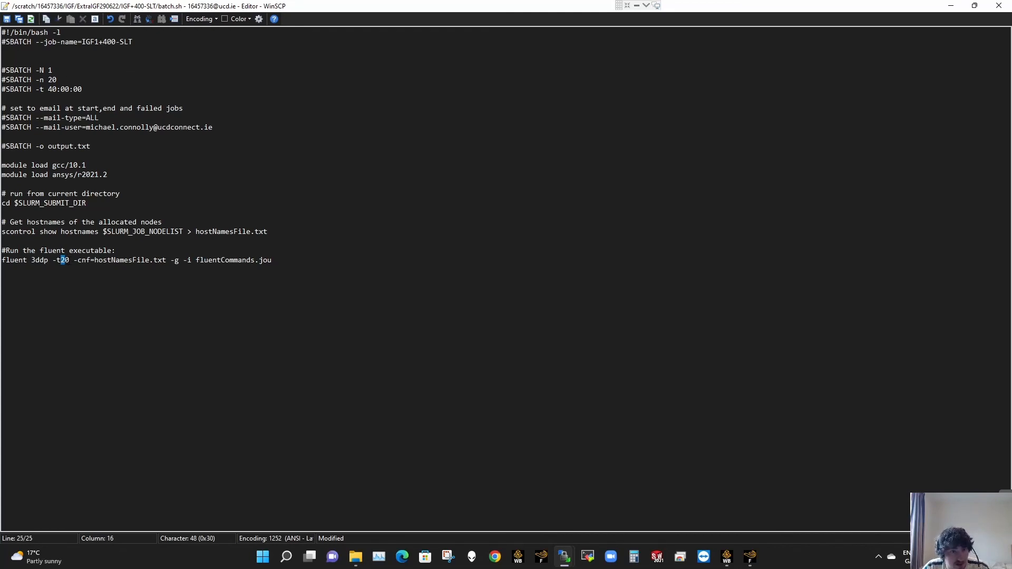
pyautogui.click(68, 266)
pyautogui.doubleClick(68, 260)
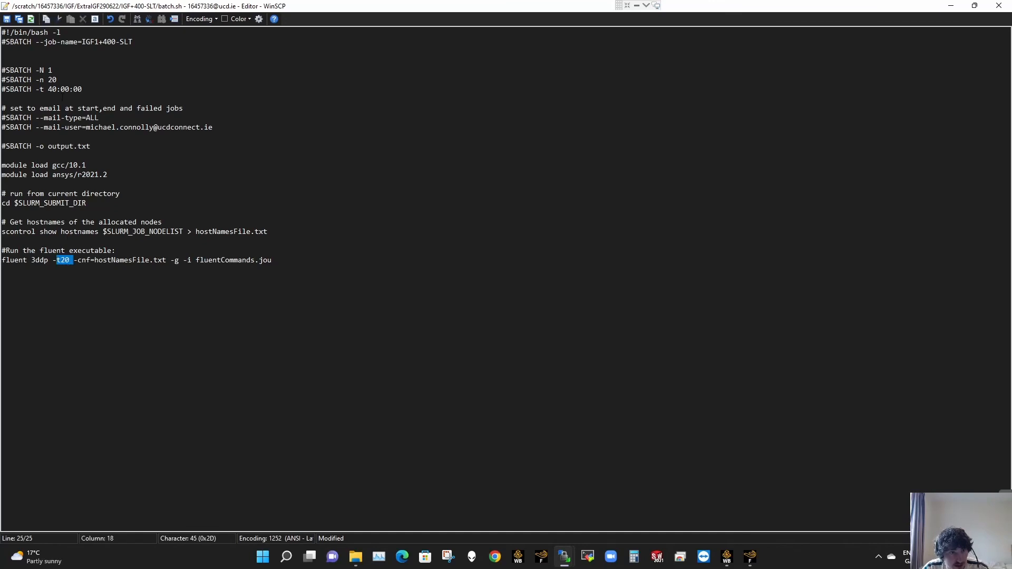
pyautogui.click(53, 80)
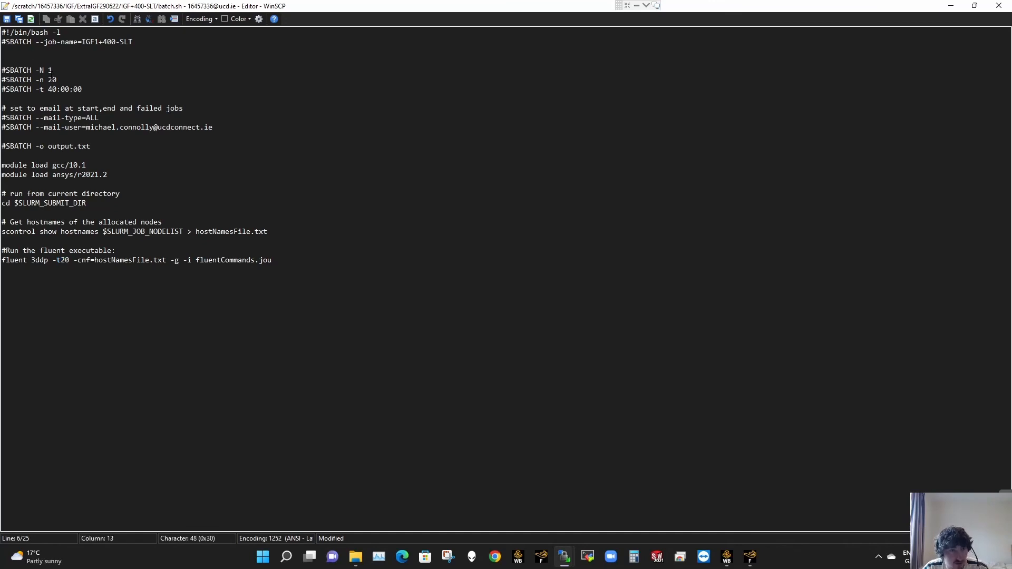
pyautogui.hotkey('ctrl', 's')
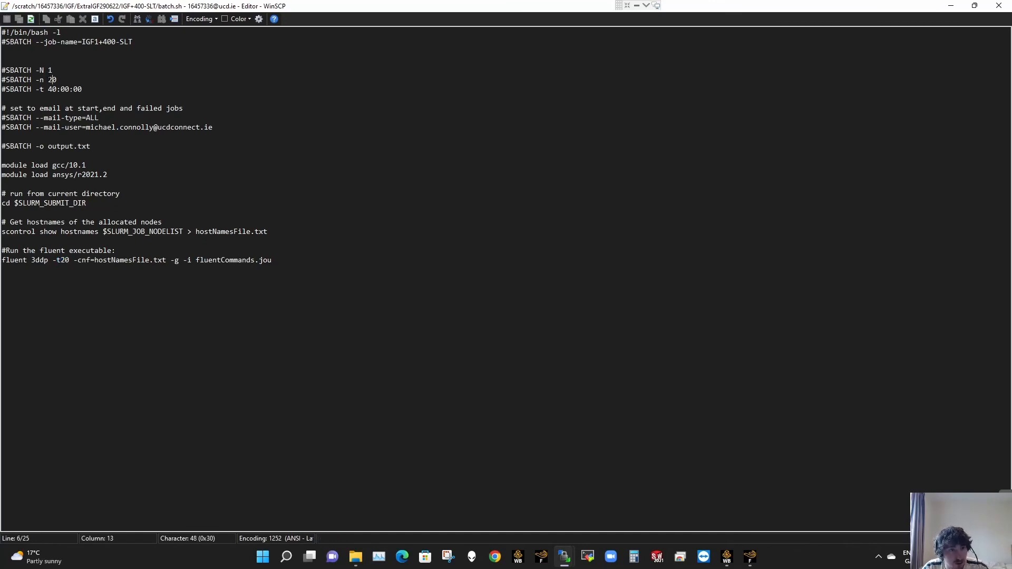
pyautogui.click(52, 70)
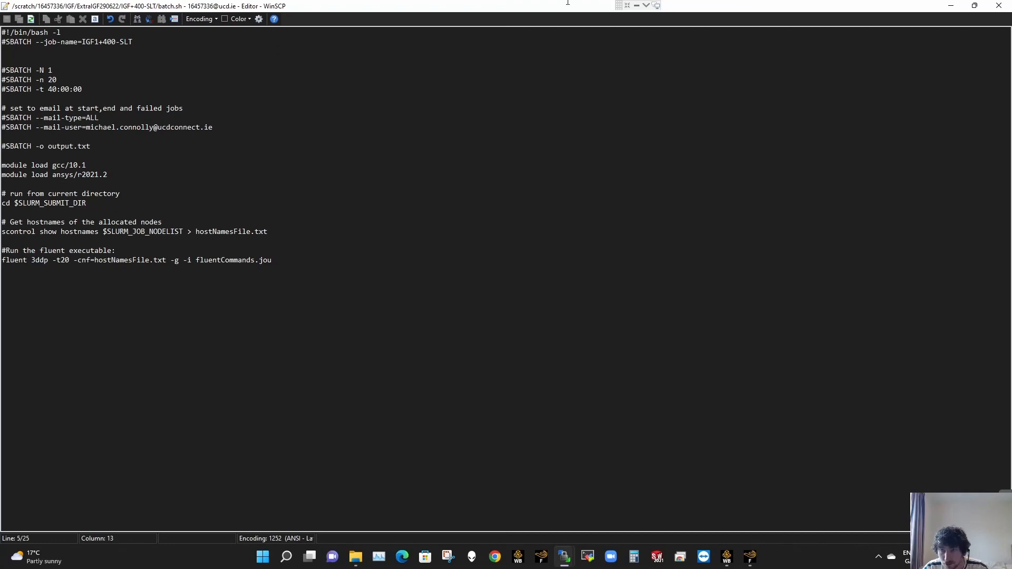
pyautogui.click(999, 5)
pyautogui.click(688, 228)
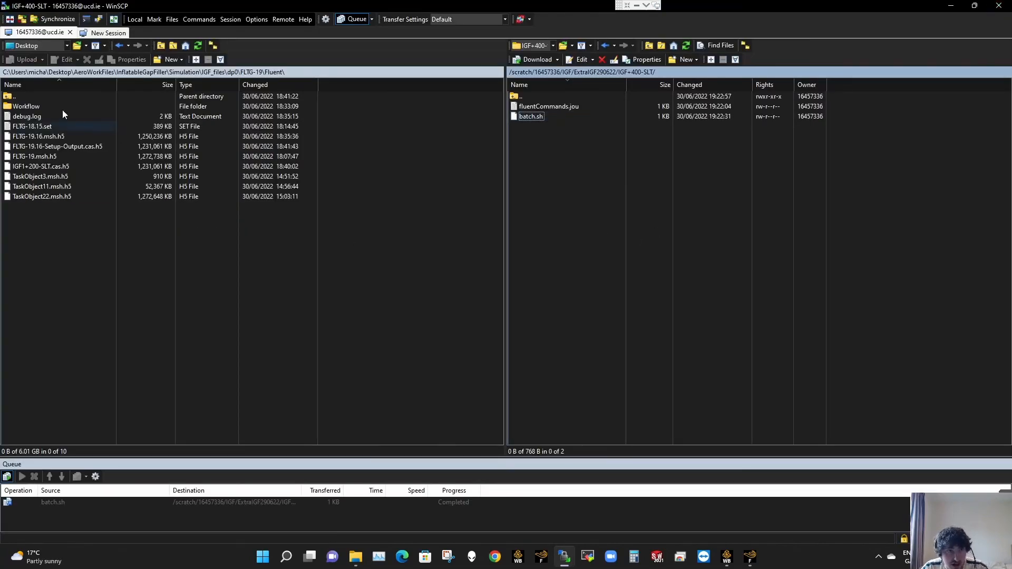
# Open the local FLTG-20\Fluent folder and check the system ID of the IGF1+400-SpecialLongTongue Fluent system in Workbench.
pyautogui.click(45, 99)
pyautogui.doubleClick(44, 98)
pyautogui.doubleClick(48, 97)
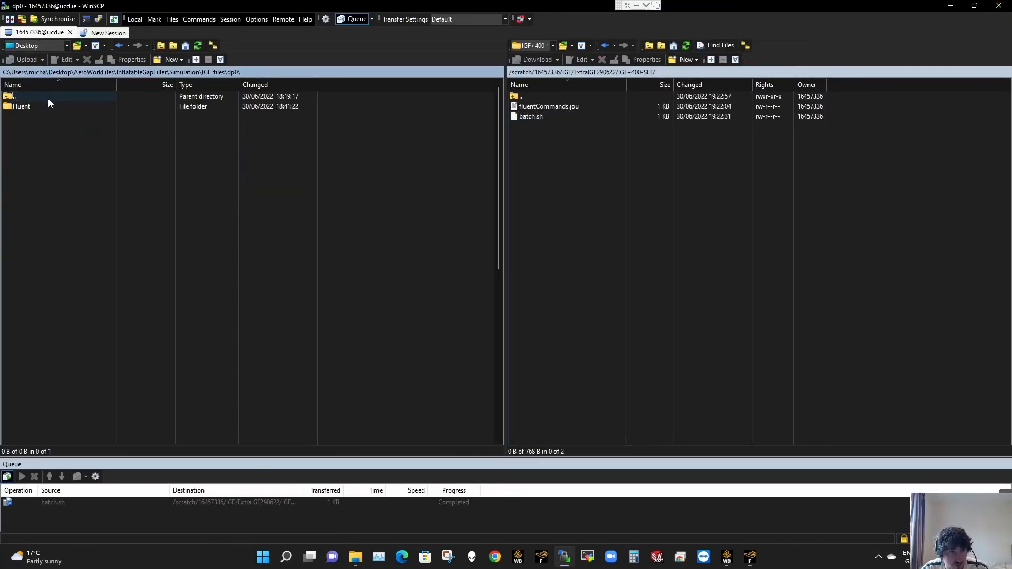
pyautogui.doubleClick(23, 308)
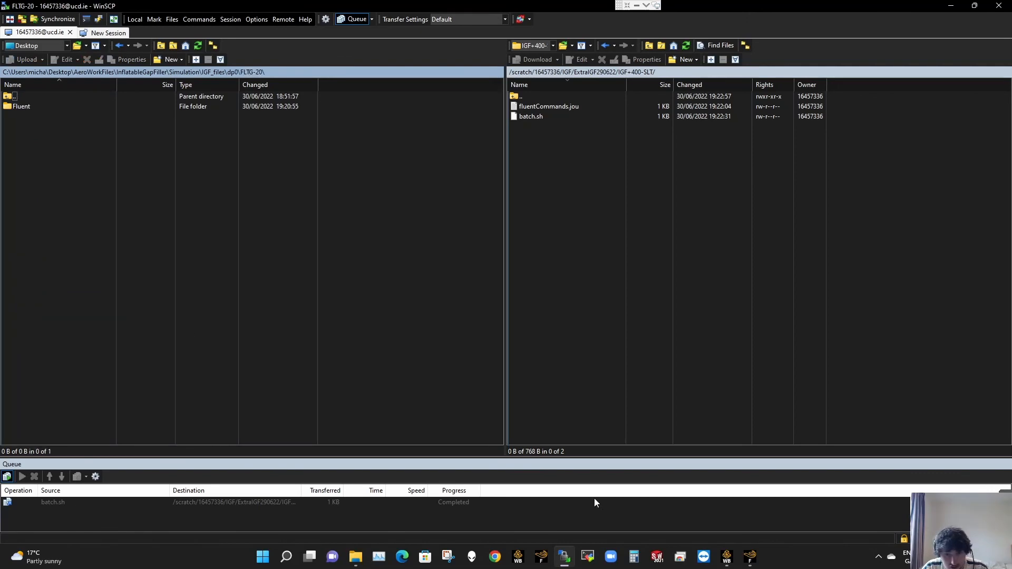
pyautogui.doubleClick(56, 109)
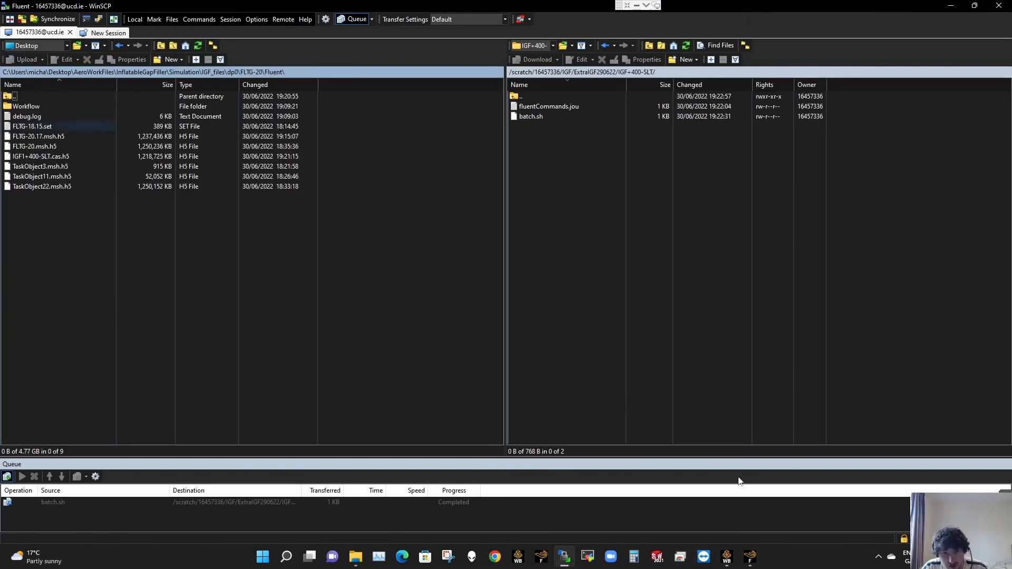
pyautogui.click(726, 557)
pyautogui.click(354, 445)
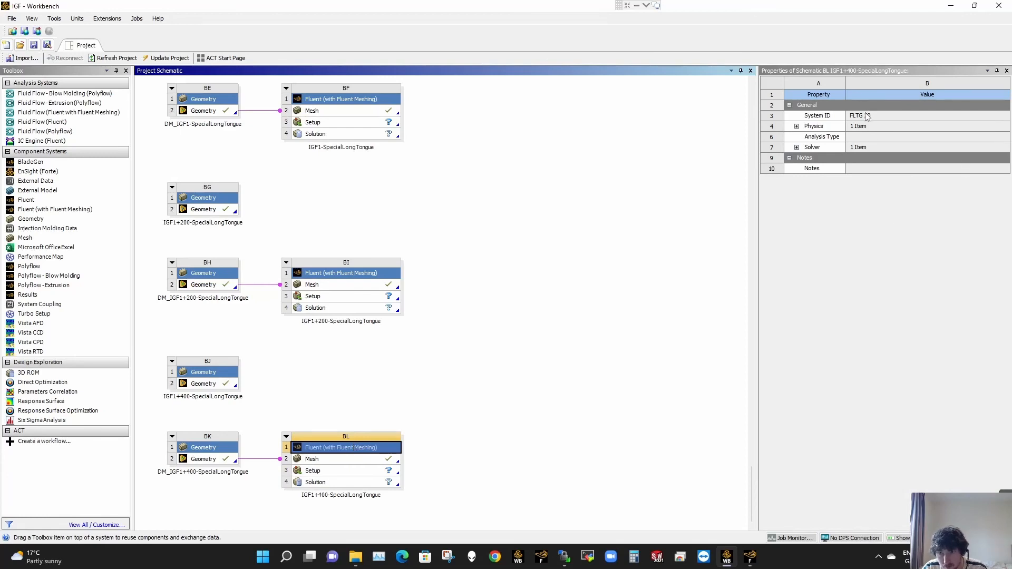
# Return to WinSCP and upload IGF1+400-SLT.cas.h5 to the remote IGF+400-SLT folder as a background transfer.
pyautogui.click(564, 557)
pyautogui.moveTo(38, 156); pyautogui.dragTo(391, 157)
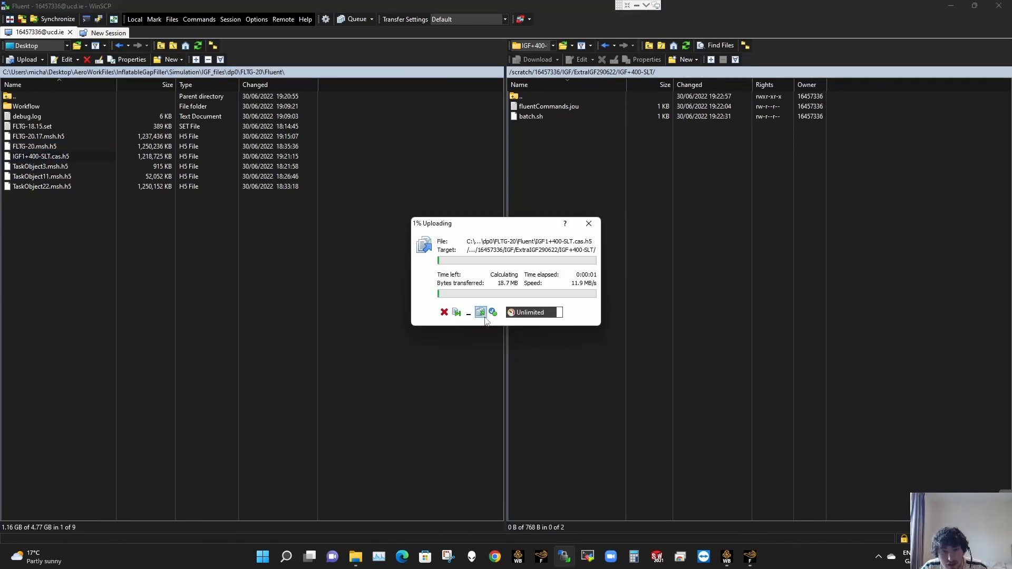
pyautogui.click(484, 316)
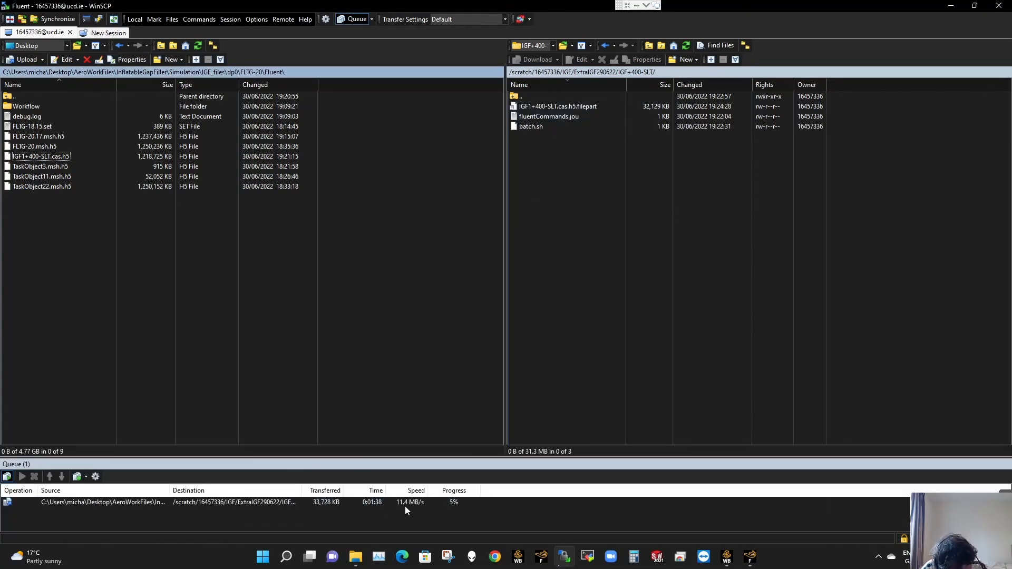
# Open a command console for the remote IGF+400-SLT folder and enter the sbatch command for batch.sh.
pyautogui.click(88, 20)
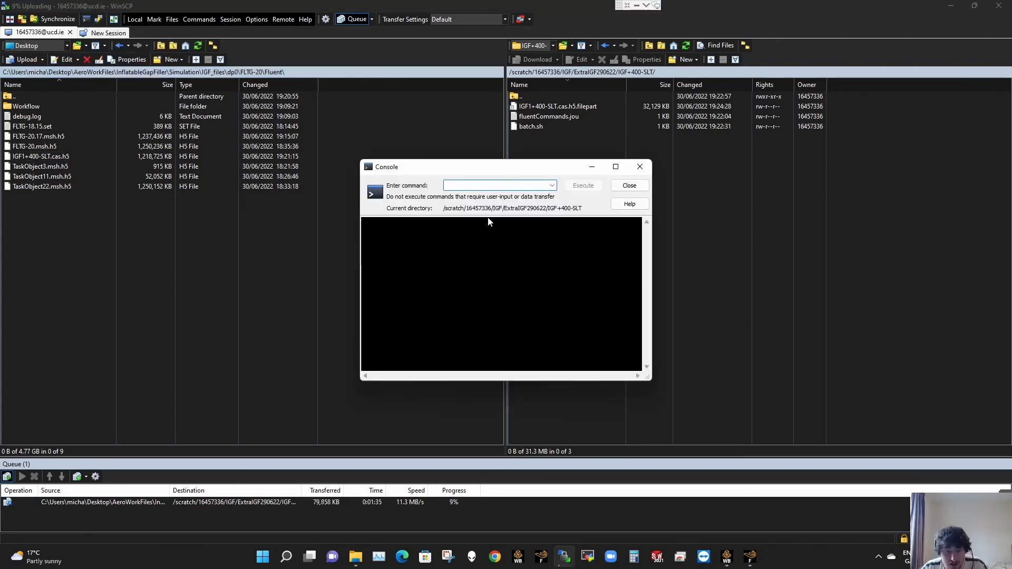
pyautogui.write('sbatch bat')
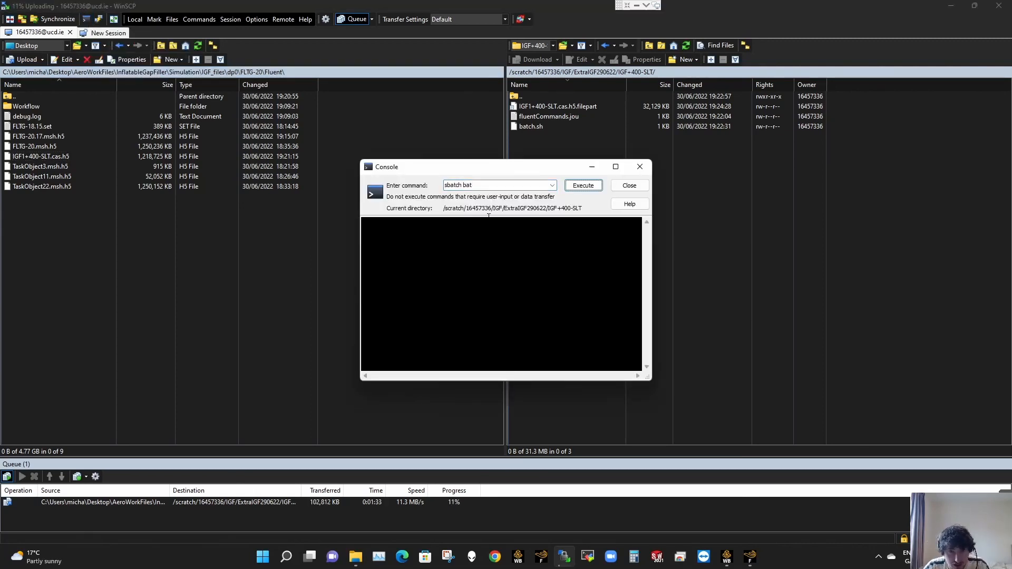
pyautogui.click(474, 189)
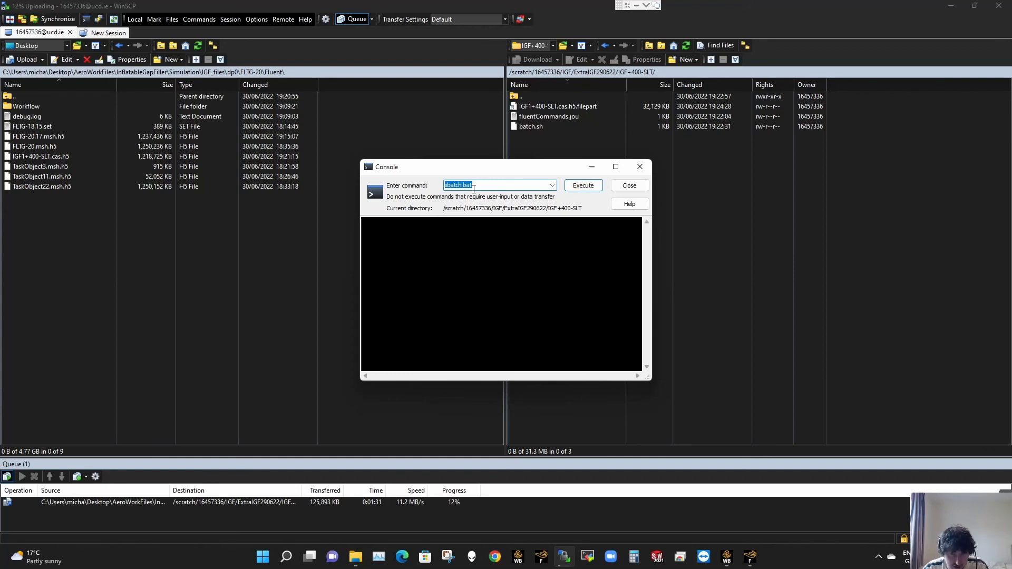
pyautogui.click(474, 189)
pyautogui.write('ch.')
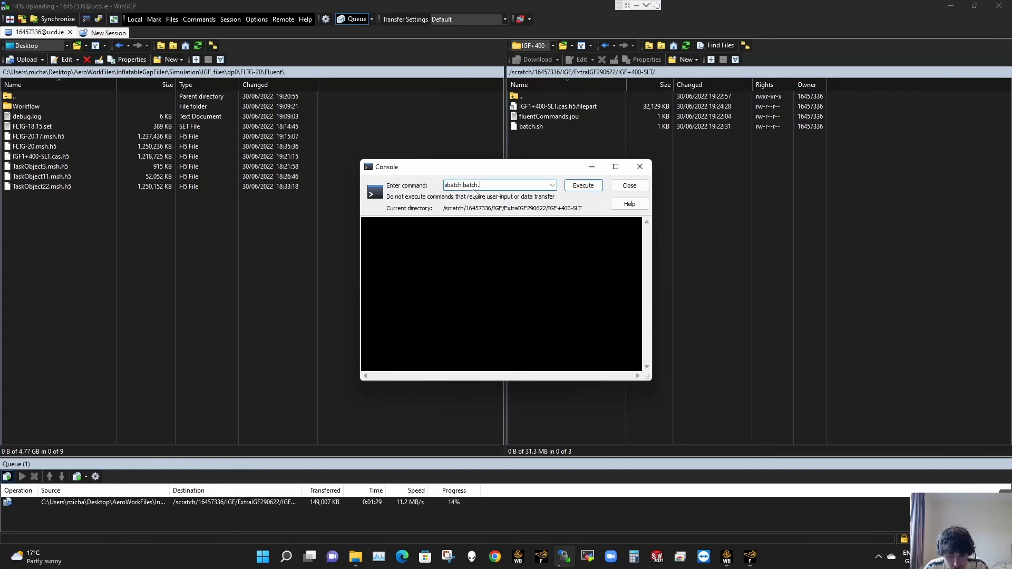